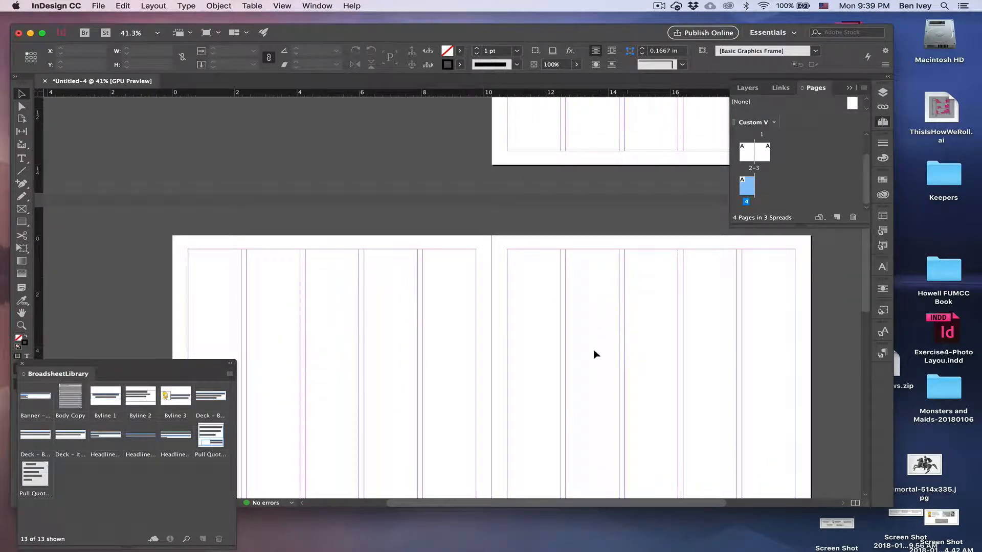
{"action": "scroll", "coordinate": [582, 342], "scroll_direction": "down", "scroll_amount": 10}
{"action": "scroll", "coordinate": [582, 342], "scroll_direction": "right", "scroll_amount": 3}
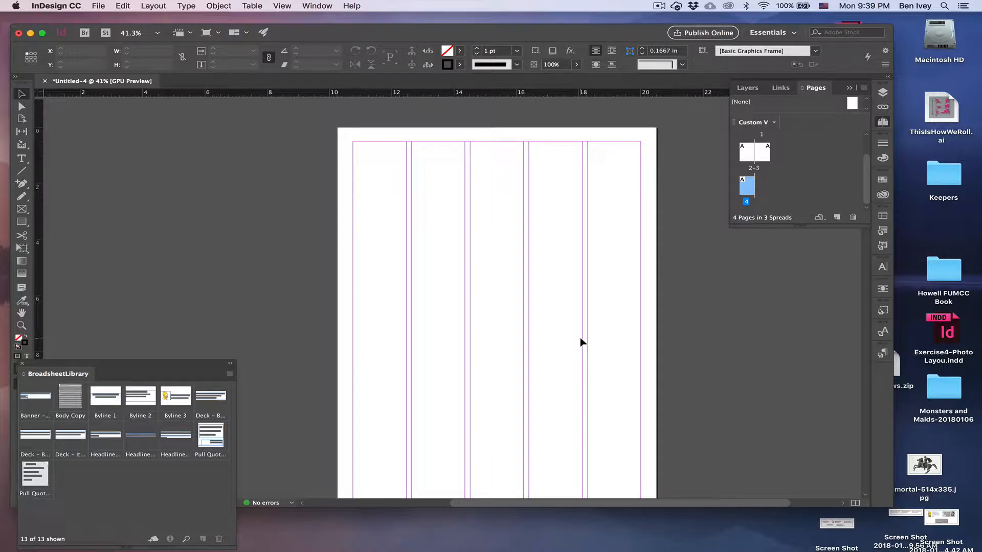
{"action": "scroll", "coordinate": [484, 319], "scroll_direction": "down", "scroll_amount": 2}
{"action": "scroll", "coordinate": [484, 319], "scroll_direction": "right", "scroll_amount": 2}
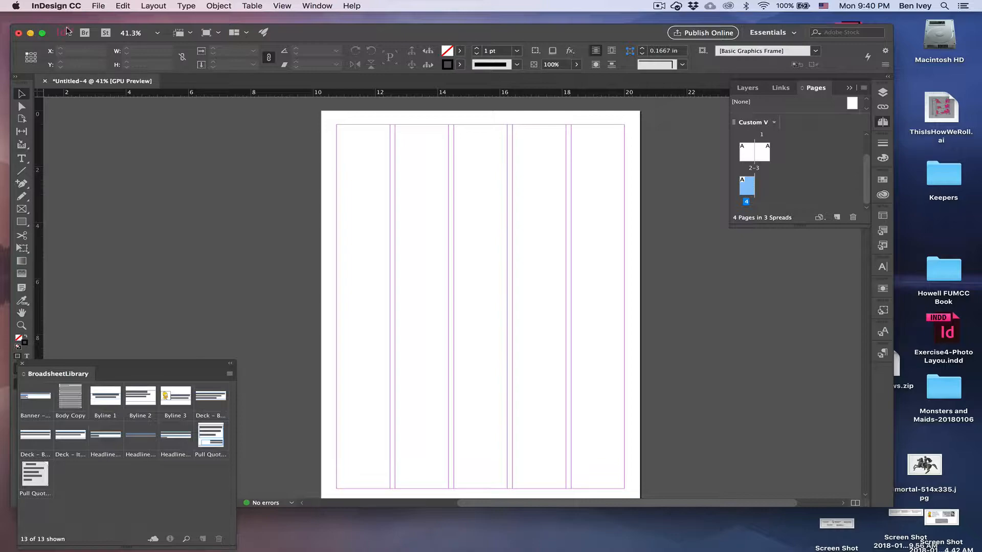
Return to page 1 and open the Anti Terror Raids story from the Page Story Sets folder in TextEdit
{"action": "key", "text": "super+shift+Page_Up"}
{"action": "left_click_drag", "start_coordinate": [299, 39], "coordinate": [292, 186]}
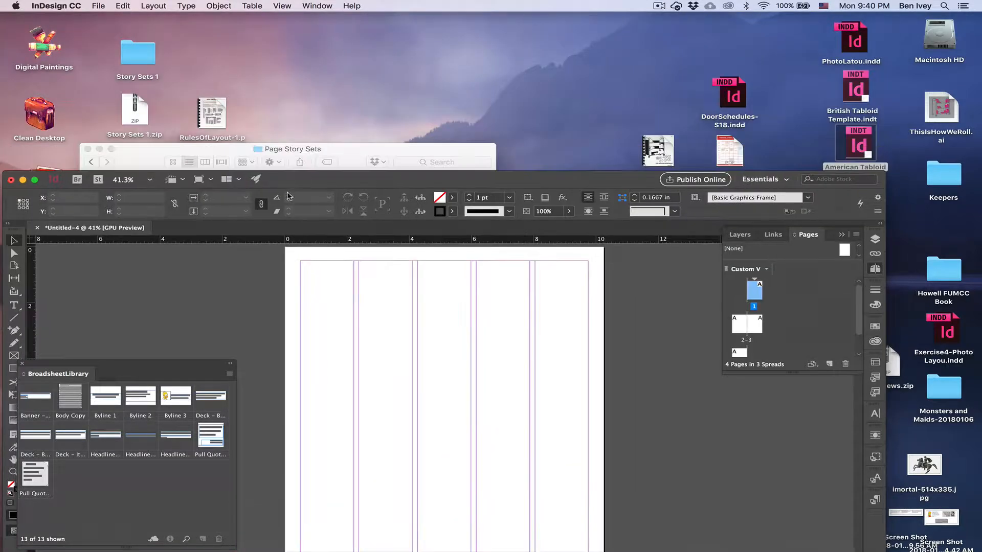
{"action": "left_click", "coordinate": [299, 162]}
{"action": "left_click", "coordinate": [317, 148]}
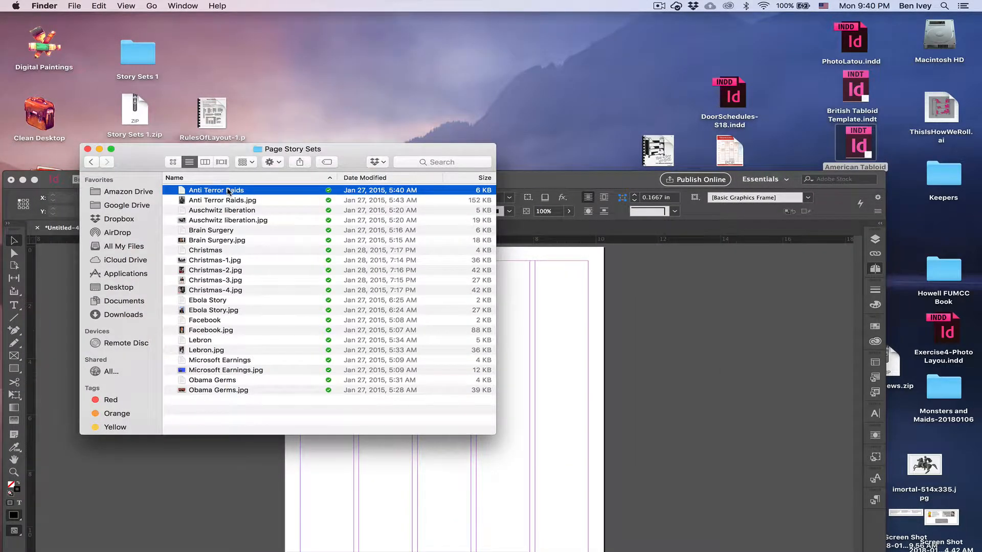
{"action": "key", "text": "space"}
{"action": "key", "text": "space"}
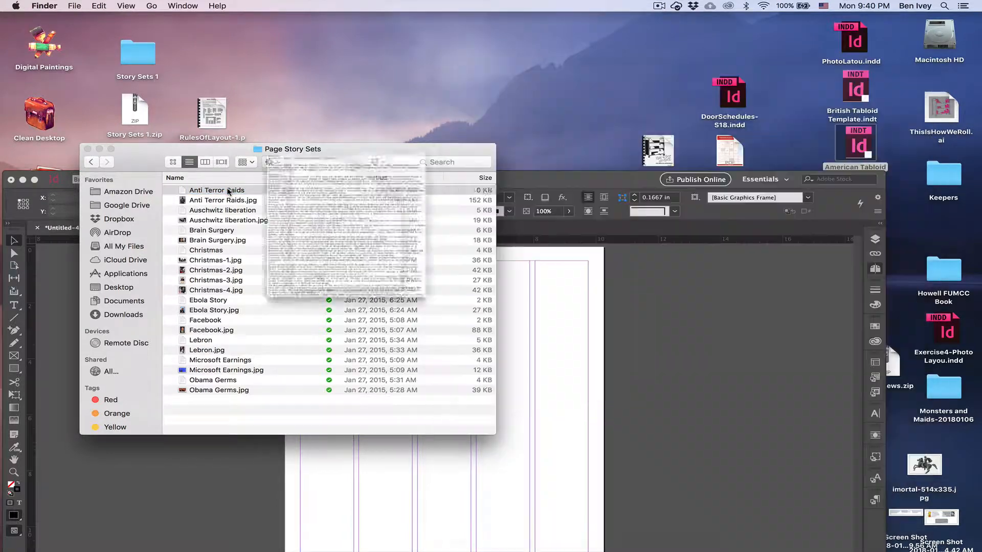
{"action": "double_click", "coordinate": [228, 190]}
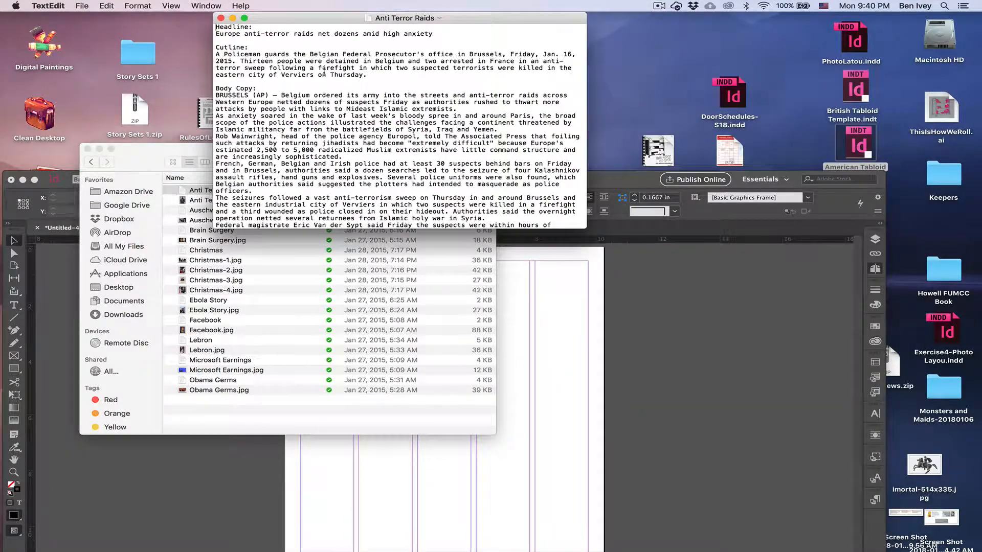
Copy the headline "Europe anti-terror raids net dozens amid high anxiety" and return to the InDesign document
{"action": "left_click_drag", "start_coordinate": [215, 37], "coordinate": [422, 35]}
{"action": "key", "text": "super+c"}
{"action": "left_click", "coordinate": [582, 335]}
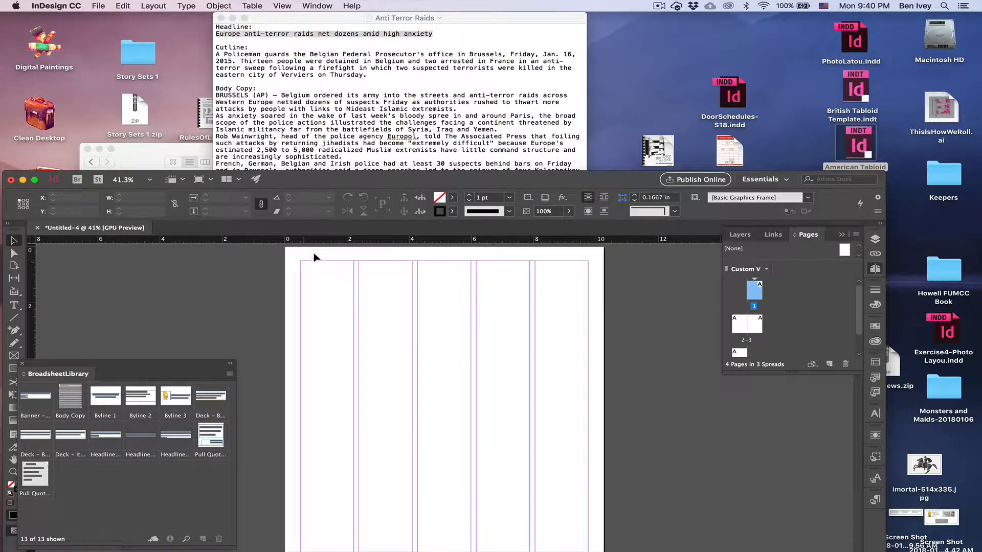
{"action": "double_click", "coordinate": [361, 183]}
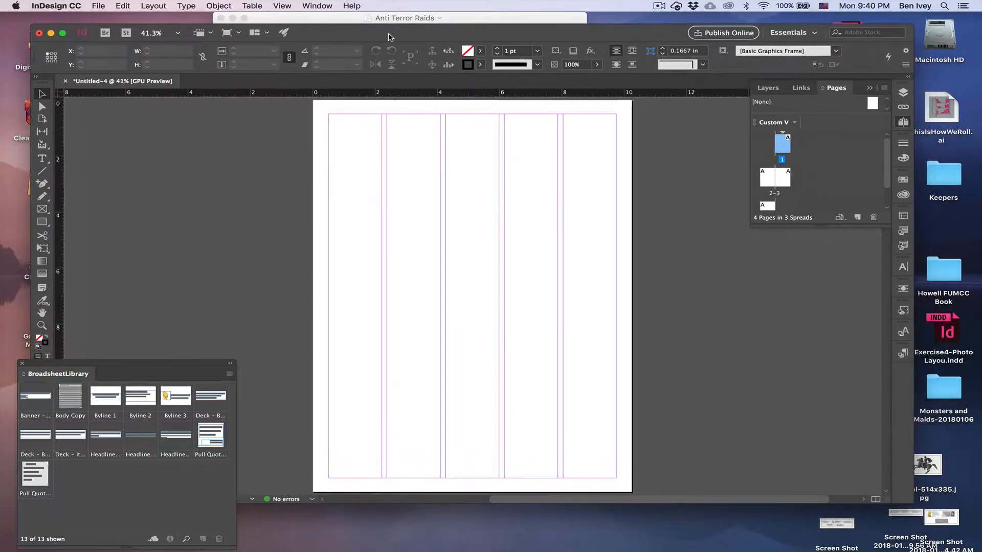
Paste the headline into a new 9.25 in wide text frame along page 1's top margin and apply the Large Serif Headline style
{"action": "left_click", "coordinate": [43, 159]}
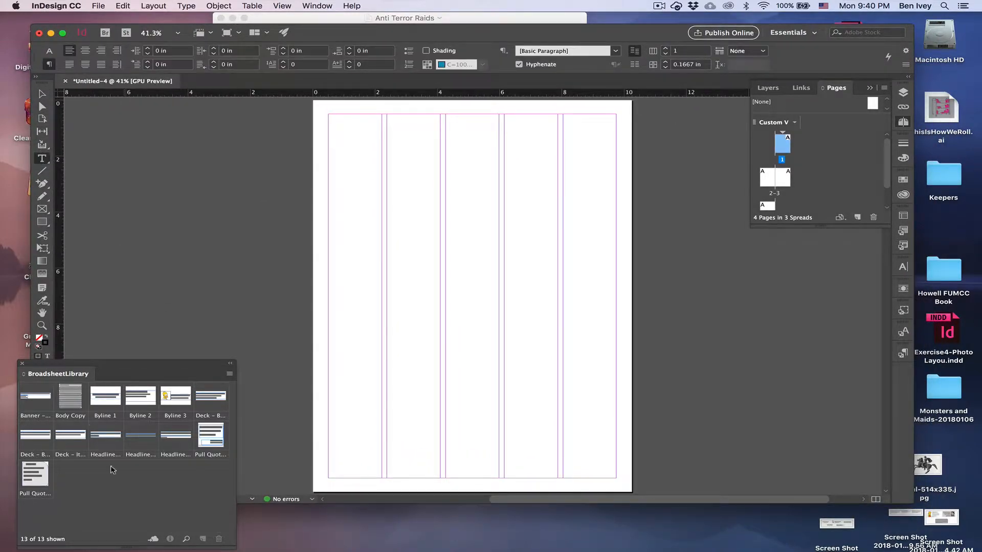
{"action": "left_click_drag", "start_coordinate": [329, 114], "coordinate": [616, 153]}
{"action": "key", "text": "super+v"}
{"action": "key", "text": "super+a"}
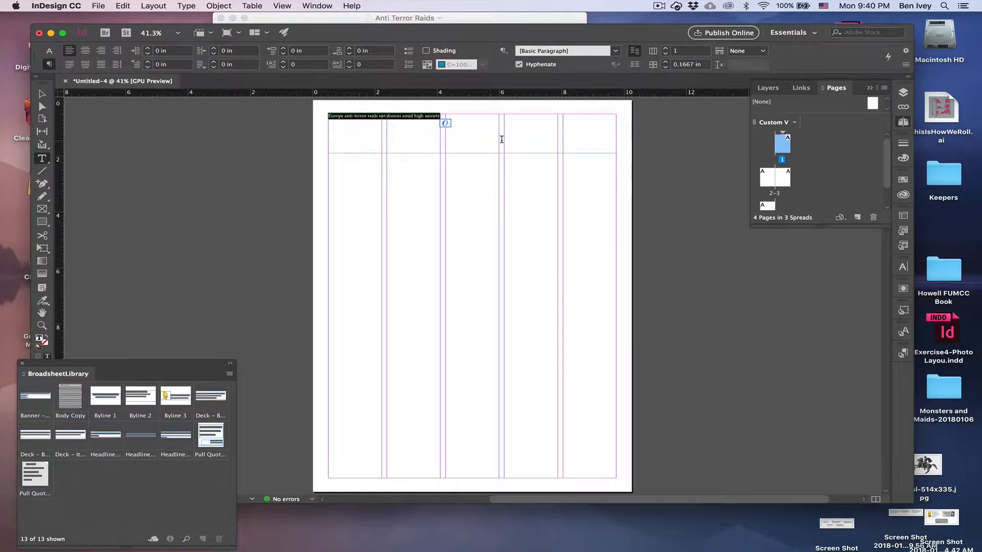
{"action": "left_click", "coordinate": [903, 353]}
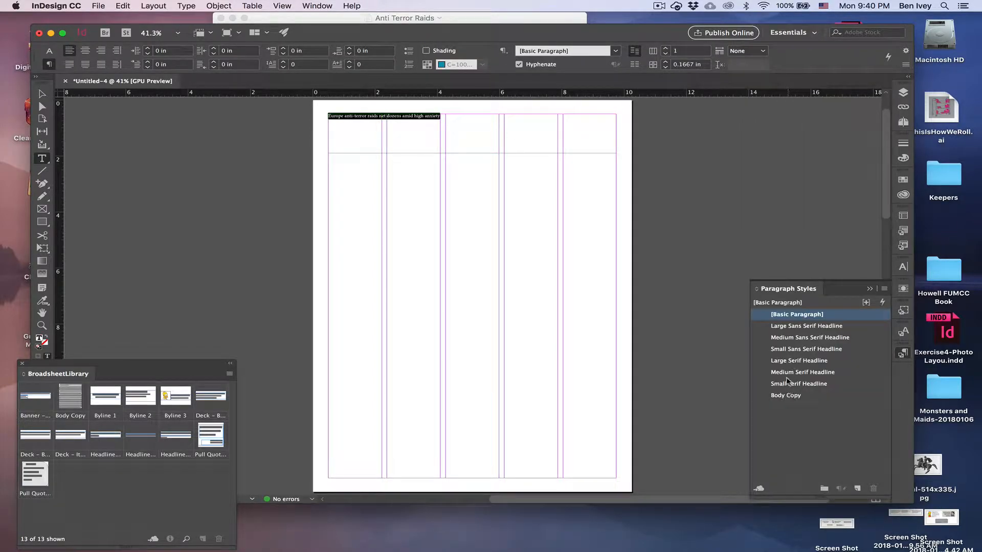
{"action": "left_click", "coordinate": [790, 361]}
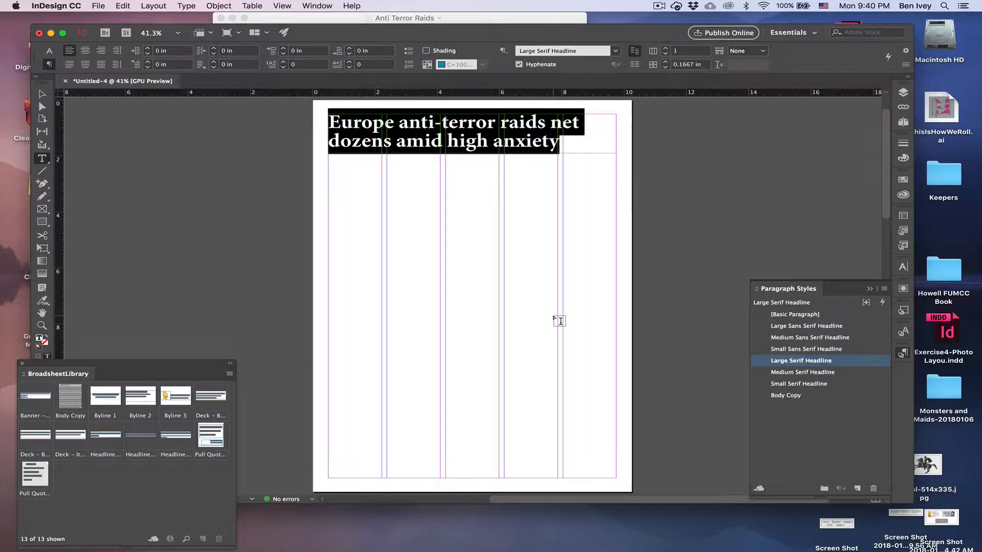
Enlarge the headline text until "Europe anti-terror raids" fills the full width of its frame
{"action": "left_click", "coordinate": [459, 135]}
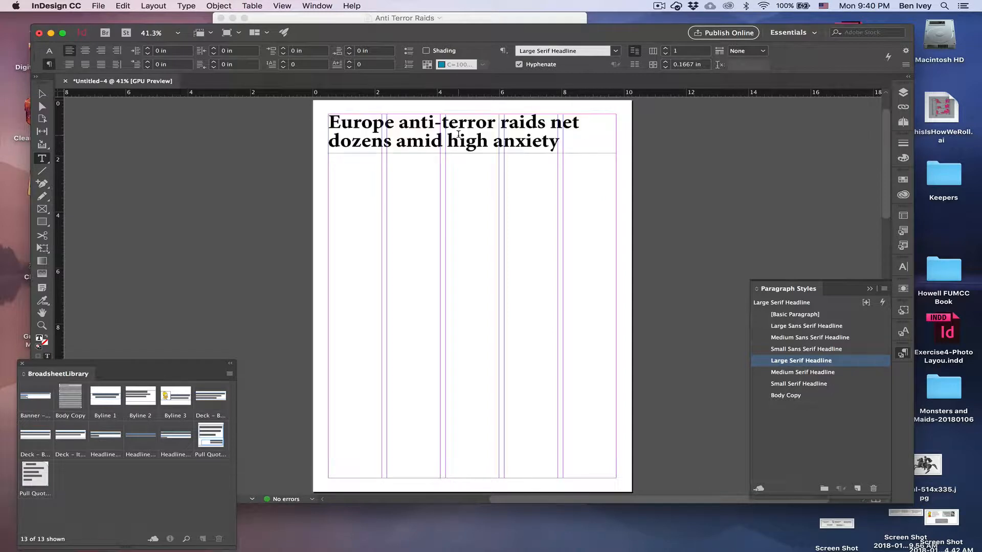
{"action": "key", "text": "super+a"}
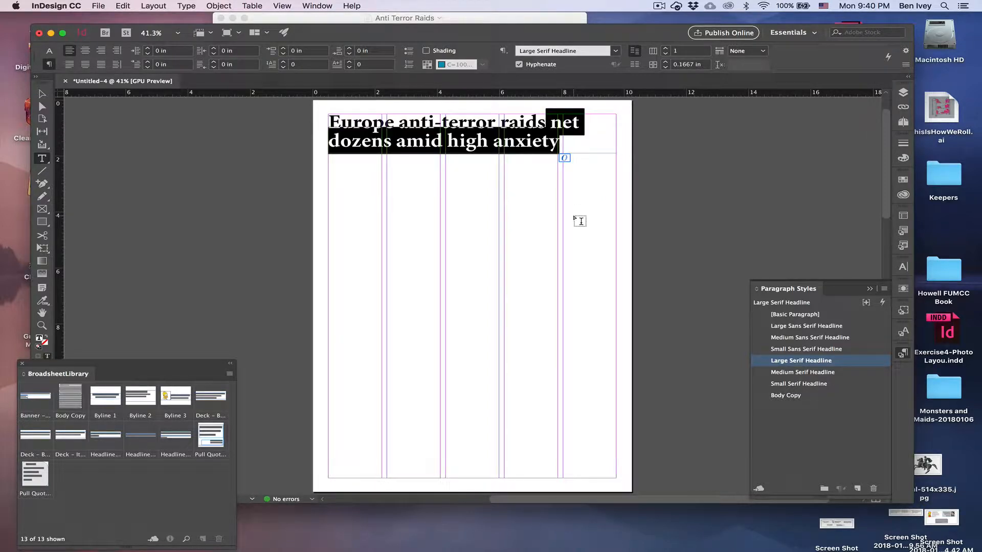
{"action": "key", "text": "super+shift+period"}
{"action": "key", "text": "super+shift+period"}
{"action": "key", "text": "super+shift+period"}
{"action": "key", "text": "super+shift+period"}
{"action": "key", "text": "super+shift+period"}
{"action": "key", "text": "super+shift+period"}
{"action": "key", "text": "super+shift+period"}
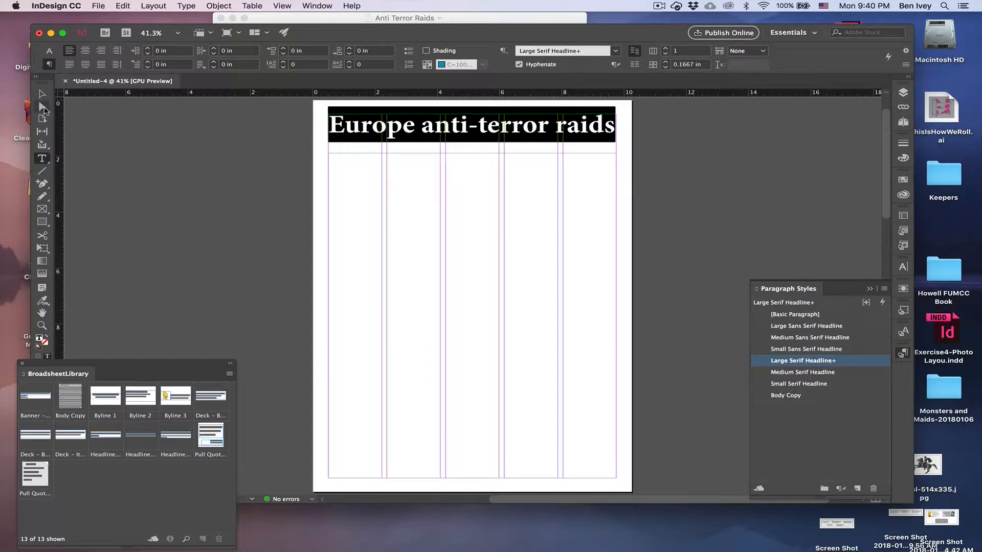
{"action": "left_click", "coordinate": [42, 94]}
Copy the full body copy of the Anti Terror Raids story in TextEdit and return to InDesign
{"action": "left_click", "coordinate": [459, 20]}
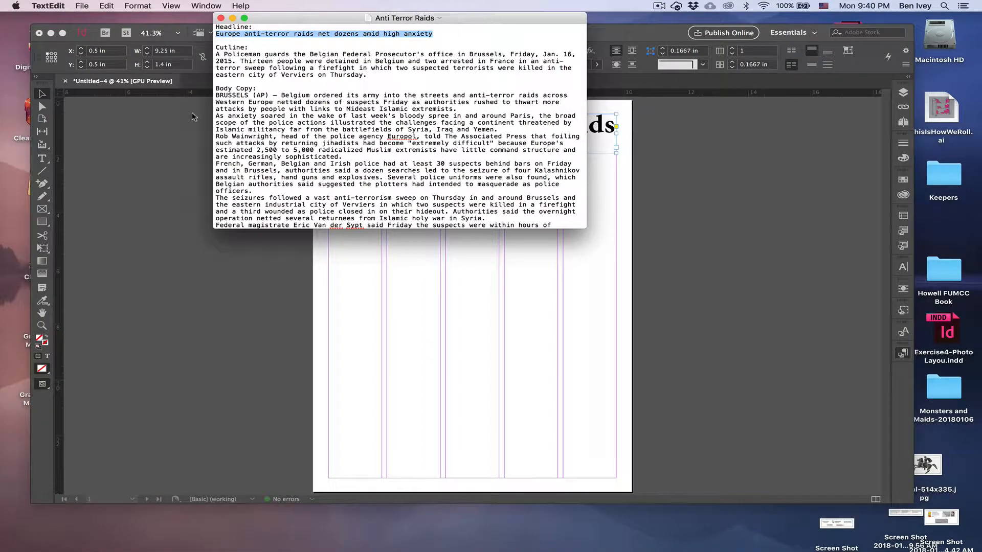
{"action": "left_click_drag", "start_coordinate": [217, 95], "coordinate": [294, 362]}
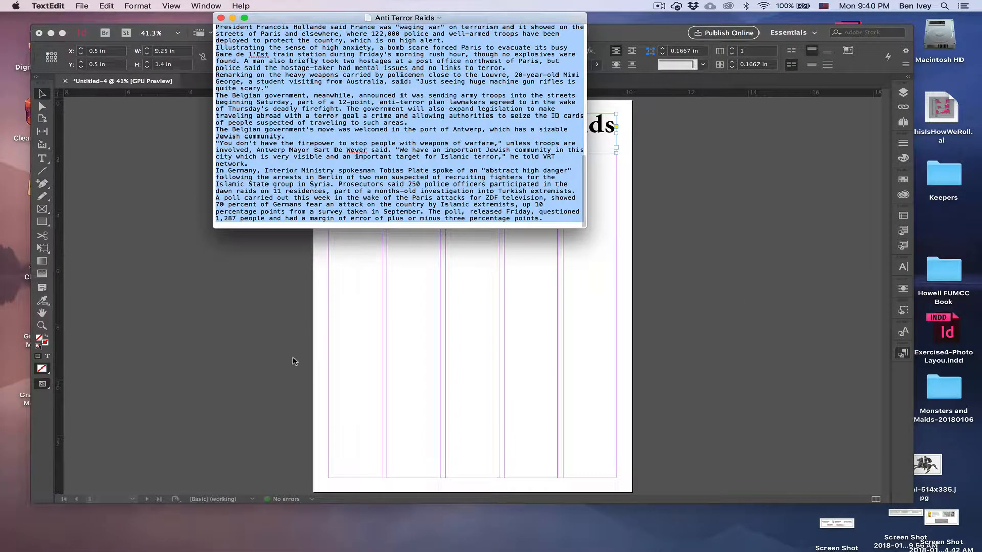
{"action": "left_click", "coordinate": [294, 361]}
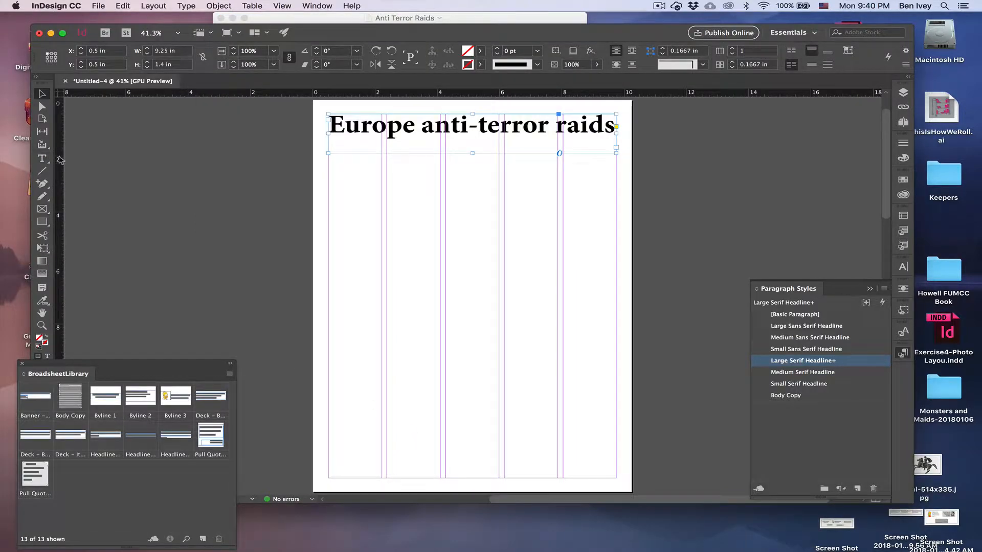
Paste the body copy into a new text frame about 9.25 by 5.17 in below the headline and apply the Body Copy style
{"action": "left_click", "coordinate": [42, 159]}
{"action": "left_click_drag", "start_coordinate": [328, 165], "coordinate": [617, 311]}
{"action": "key", "text": "super+v"}
{"action": "key", "text": "super+a"}
{"action": "left_click", "coordinate": [796, 396]}
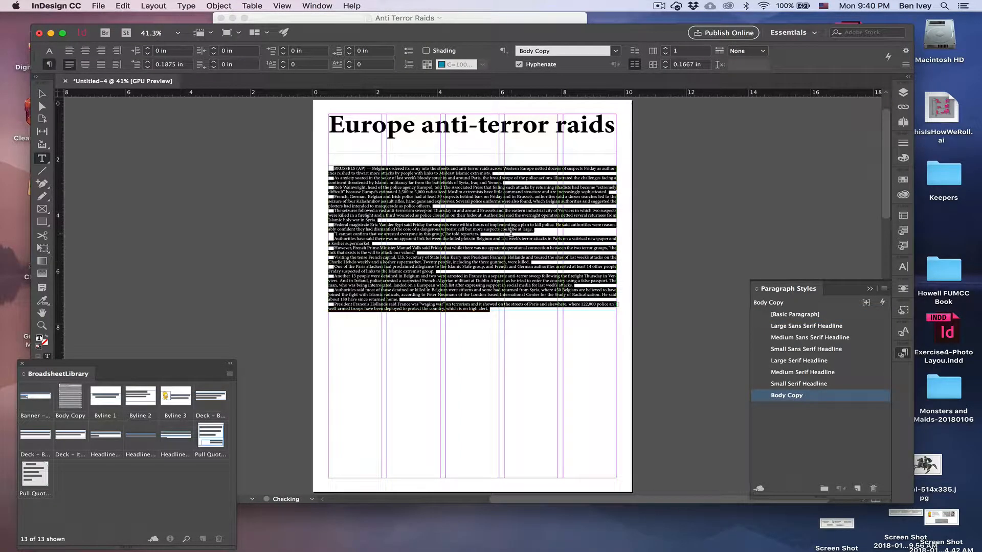
Split the body copy frame into 4 columns
{"action": "key", "text": "Escape"}
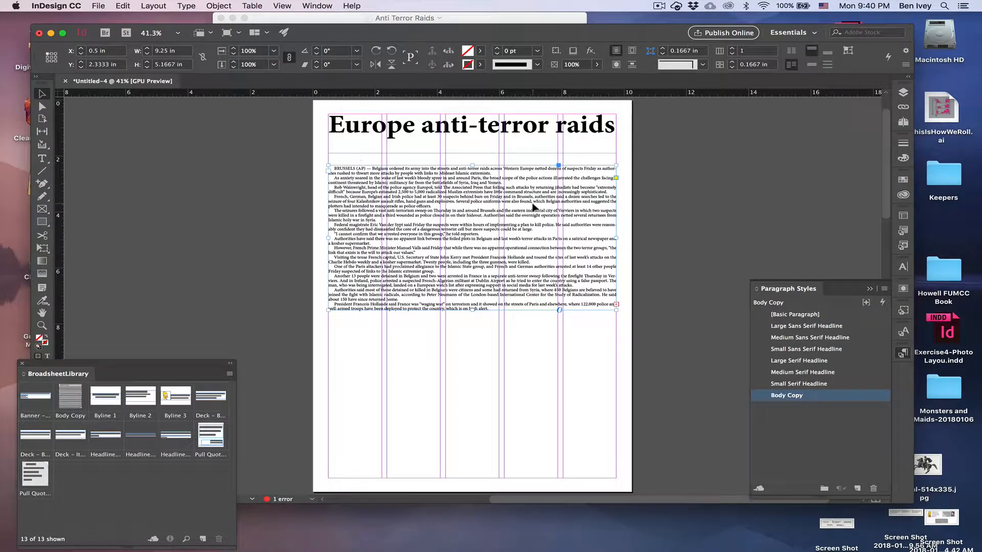
{"action": "left_click", "coordinate": [731, 49]}
{"action": "left_click", "coordinate": [732, 48]}
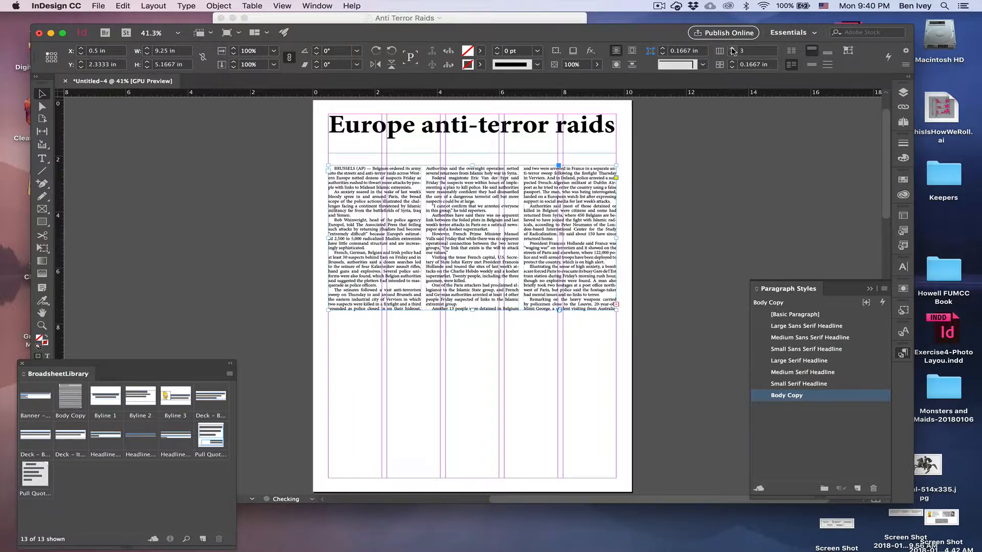
{"action": "left_click", "coordinate": [731, 49]}
Shorten the headline frame to one line, then fit a shortened body copy frame directly beneath it
{"action": "left_click", "coordinate": [495, 151]}
{"action": "left_click_drag", "start_coordinate": [472, 153], "coordinate": [467, 147]}
{"action": "left_click", "coordinate": [469, 225]}
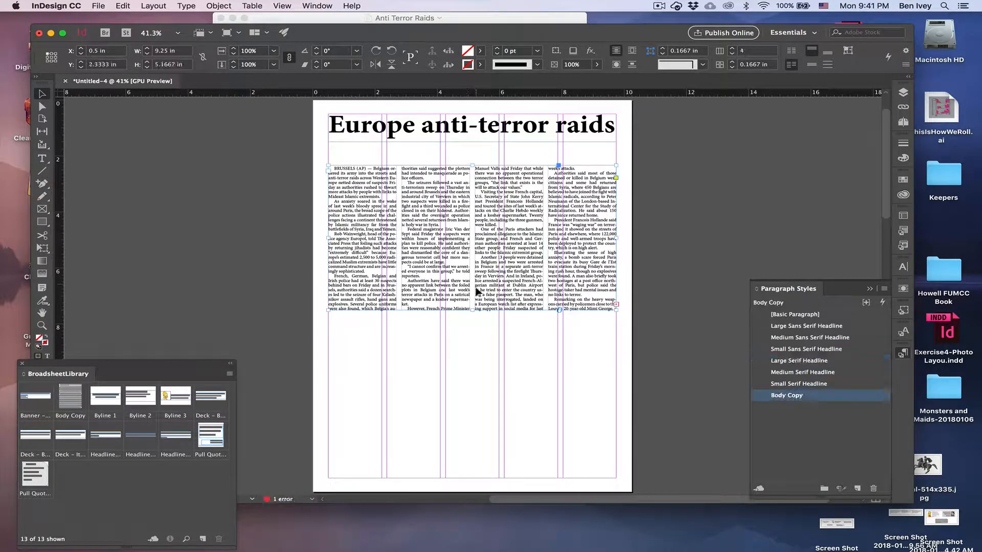
{"action": "left_click_drag", "start_coordinate": [476, 266], "coordinate": [472, 221]}
{"action": "left_click", "coordinate": [481, 261]}
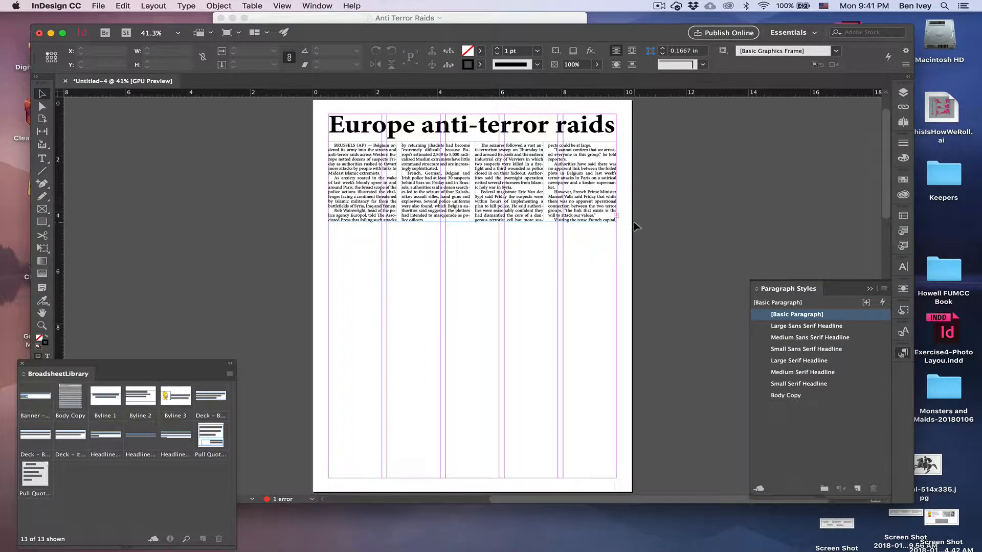
Close the Anti Terror Raids text and open the Christmas story from the Page Story Sets folder in TextEdit
{"action": "left_click", "coordinate": [471, 20]}
{"action": "key", "text": "super+w"}
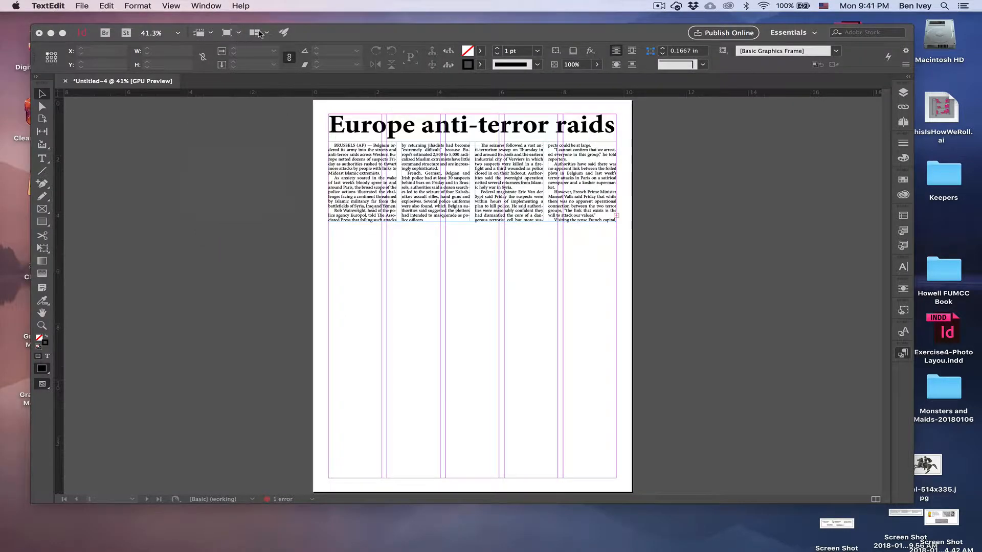
{"action": "left_click", "coordinate": [297, 33]}
{"action": "left_click_drag", "start_coordinate": [333, 37], "coordinate": [304, 249]}
{"action": "left_click", "coordinate": [300, 162]}
{"action": "left_click", "coordinate": [225, 306]}
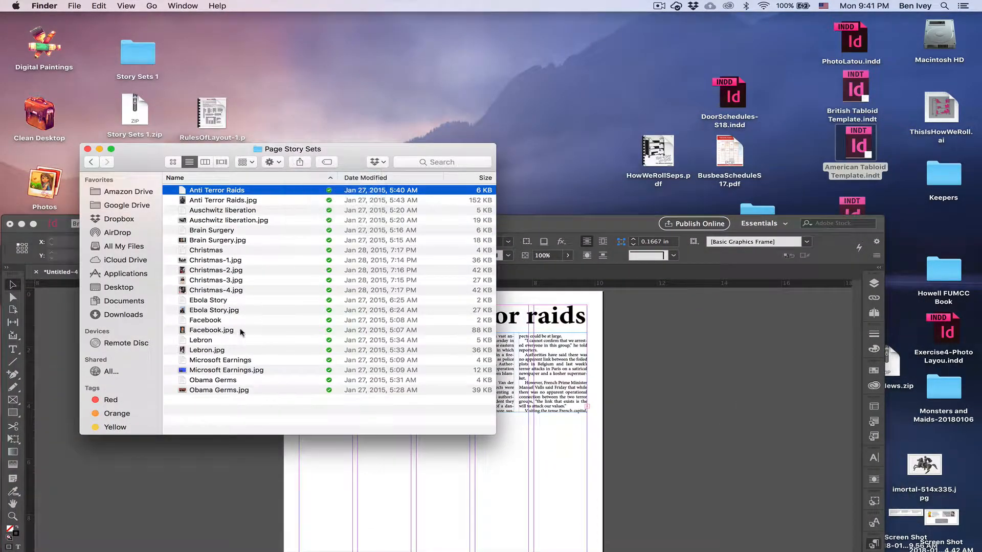
{"action": "left_click", "coordinate": [222, 241]}
{"action": "left_click", "coordinate": [221, 250]}
{"action": "key", "text": "space"}
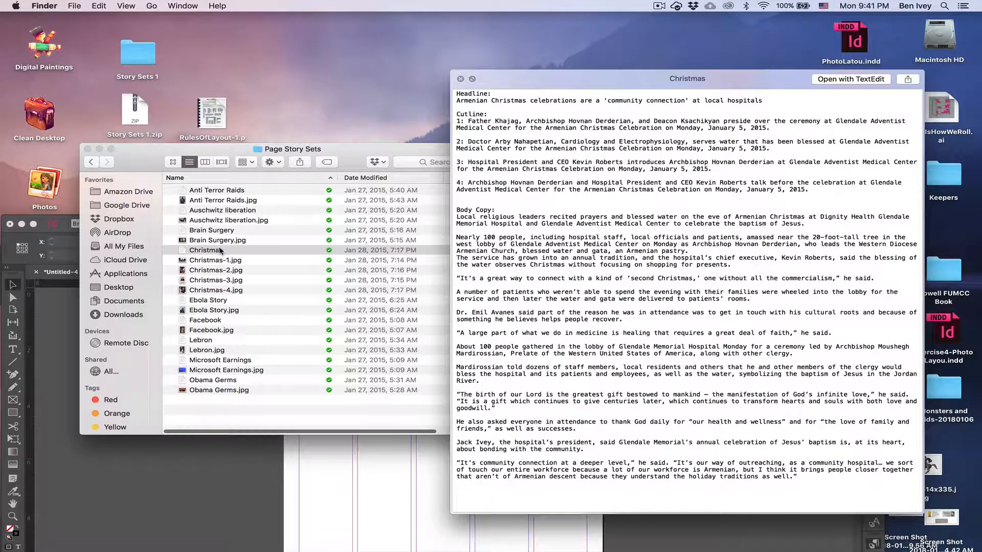
{"action": "double_click", "coordinate": [459, 105]}
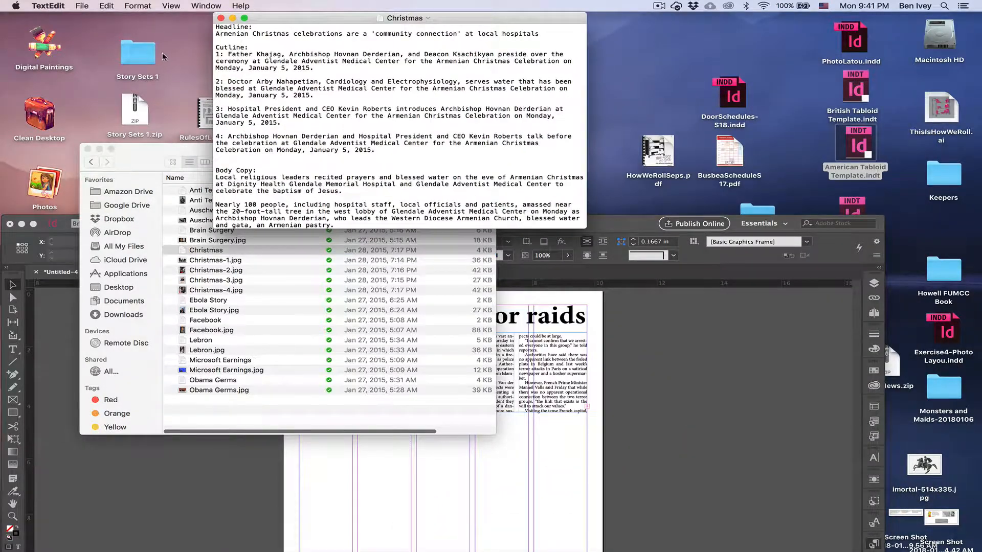
Copy the headline "Armenian Christmas celebrations are a 'community connection' at local hospitals" and return to the InDesign page
{"action": "left_click_drag", "start_coordinate": [215, 32], "coordinate": [541, 33]}
{"action": "key", "text": "super+c"}
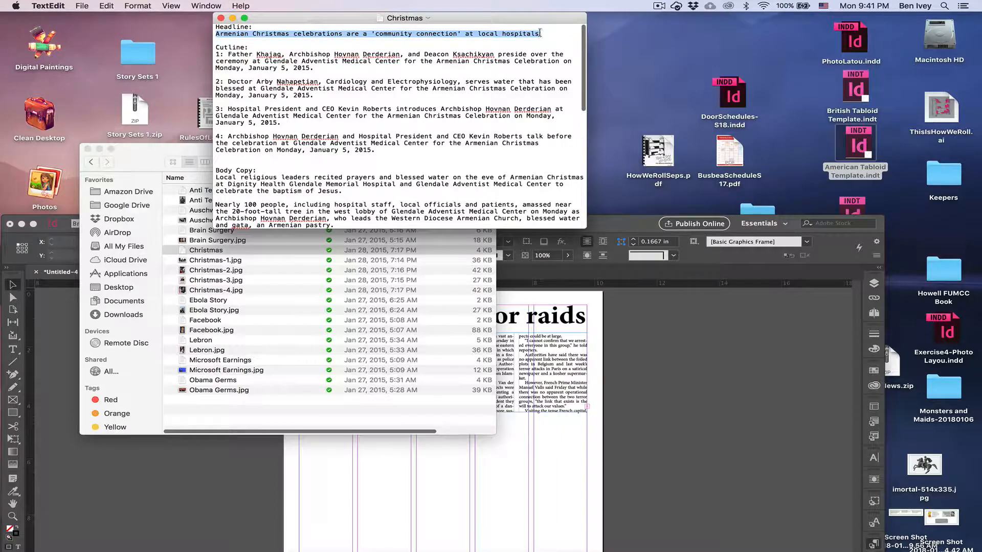
{"action": "left_click", "coordinate": [612, 221]}
{"action": "left_click_drag", "start_coordinate": [612, 221], "coordinate": [634, 15]}
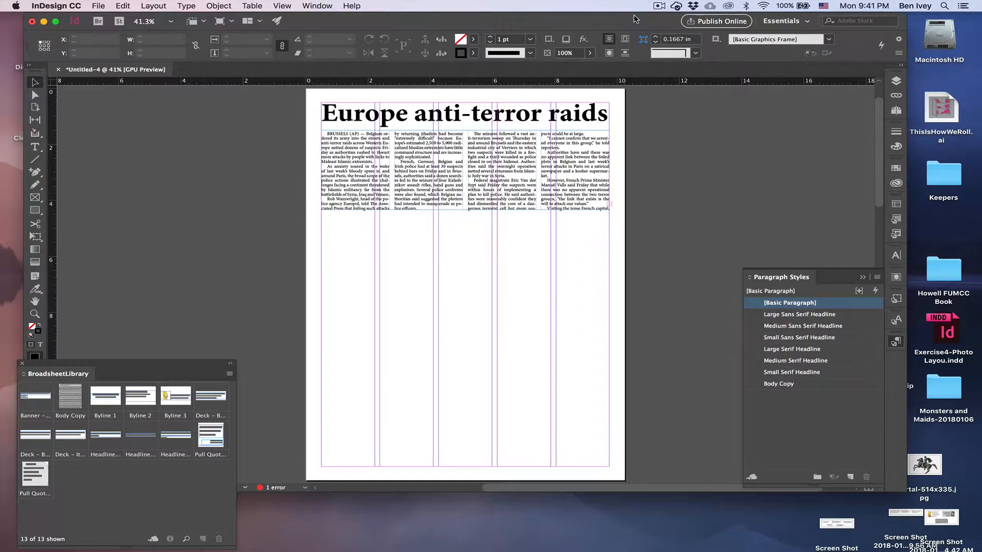
Draw a rectangle about 7.37 by 4.48 in with a 1 pt black stroke, starting at the left margin below the body copy
{"action": "left_click", "coordinate": [35, 210]}
{"action": "left_click_drag", "start_coordinate": [322, 215], "coordinate": [551, 340]}
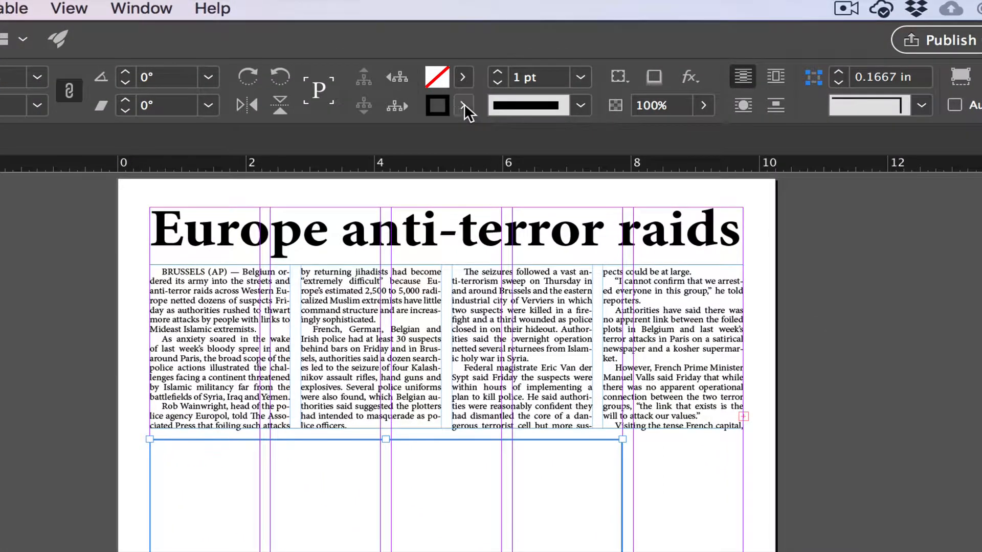
{"action": "left_click", "coordinate": [464, 105]}
{"action": "left_click", "coordinate": [468, 106]}
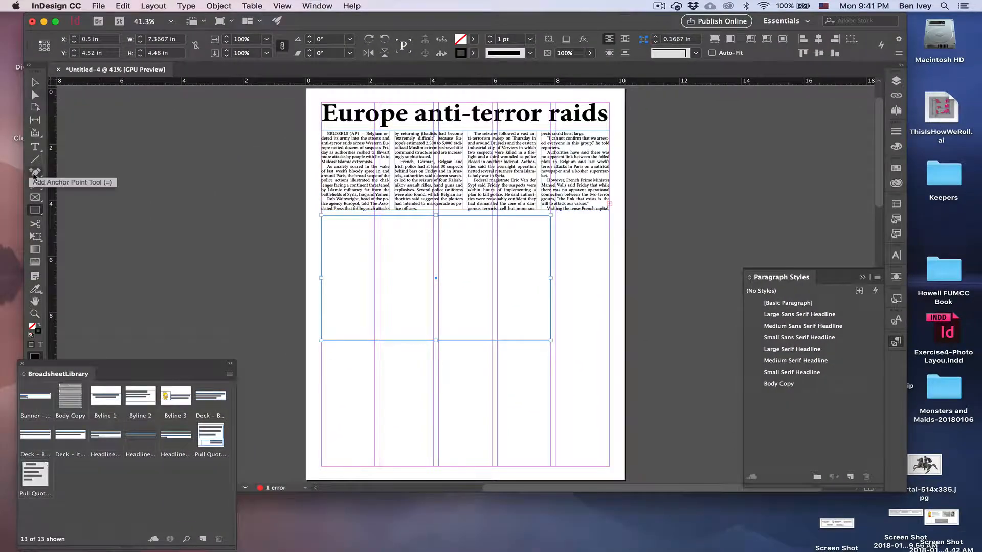
{"action": "left_click", "coordinate": [234, 245]}
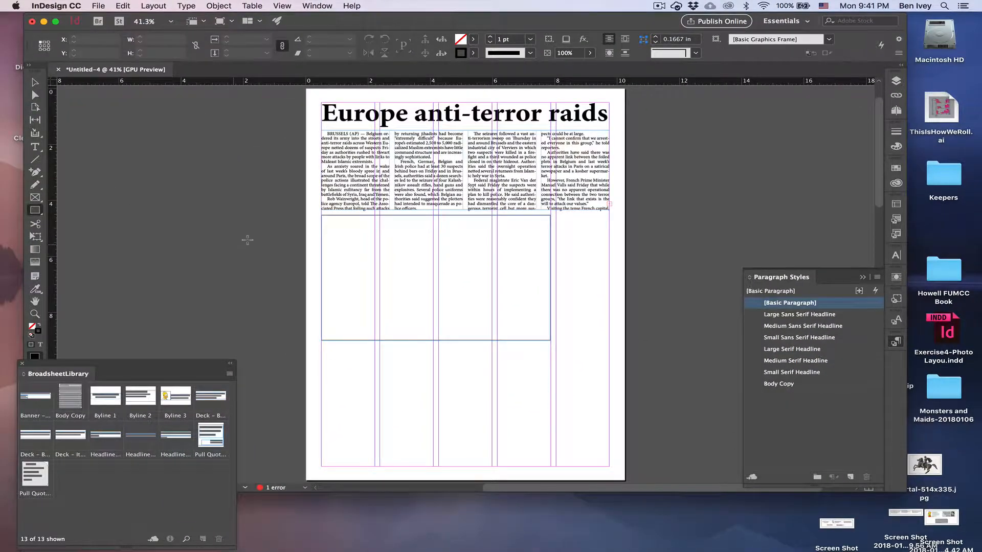
Paste the Christmas headline into a new text frame inside the top of the rectangle and apply the Large Serif Headline style
{"action": "left_click", "coordinate": [35, 147]}
{"action": "left_click_drag", "start_coordinate": [324, 222], "coordinate": [544, 255]}
{"action": "key", "text": "super+v"}
{"action": "key", "text": "super+a"}
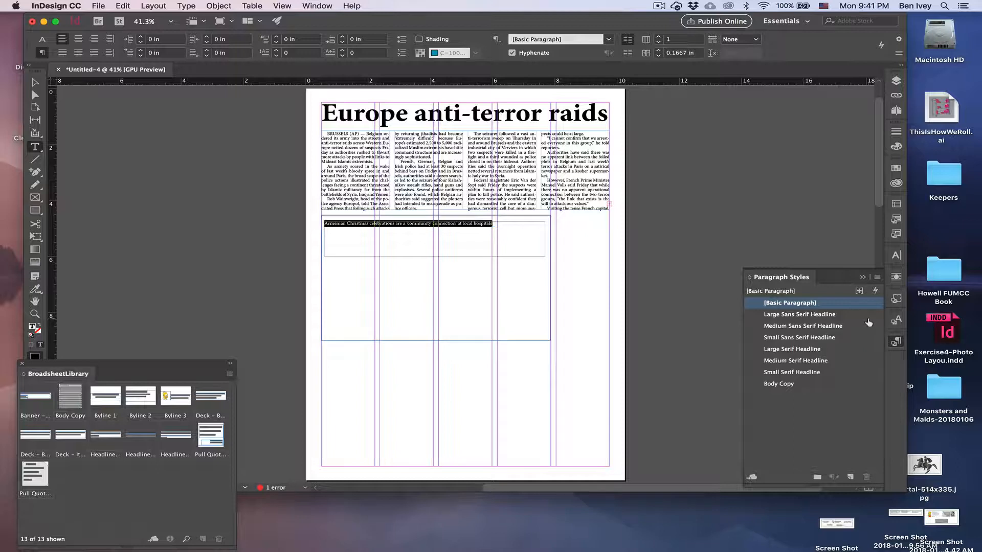
{"action": "left_click", "coordinate": [815, 372]}
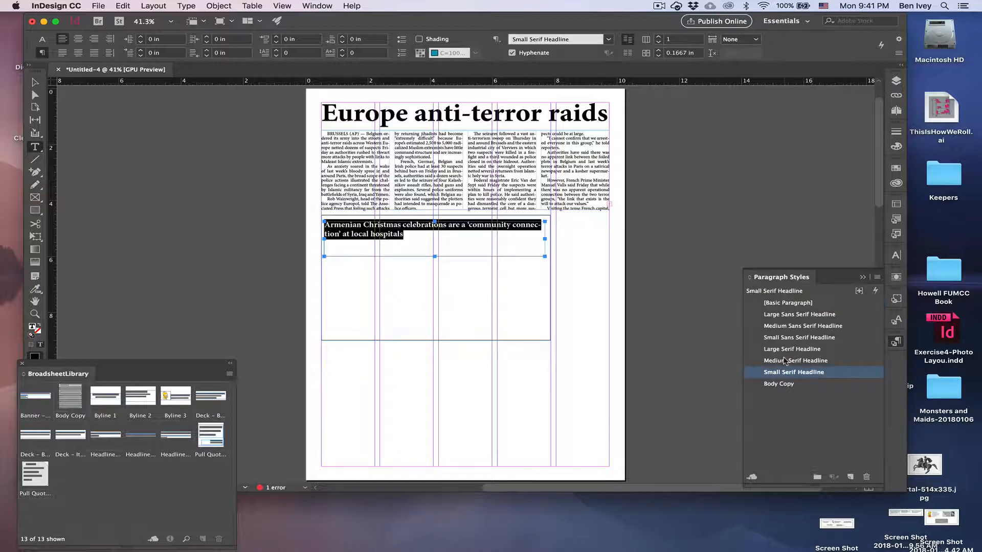
{"action": "left_click", "coordinate": [790, 350]}
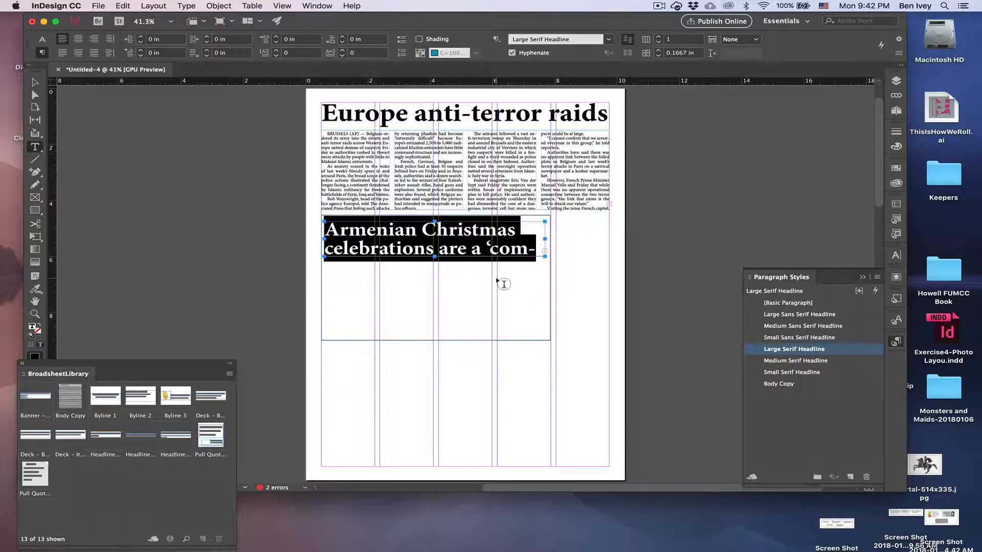
Shrink the Christmas headline text and trim its ending so it reads "Armenian Christmas celebrations are a 'community connection'"
{"action": "key", "text": "shift+super+comma"}
{"action": "key", "text": "shift+super+comma"}
{"action": "key", "text": "shift+super+comma"}
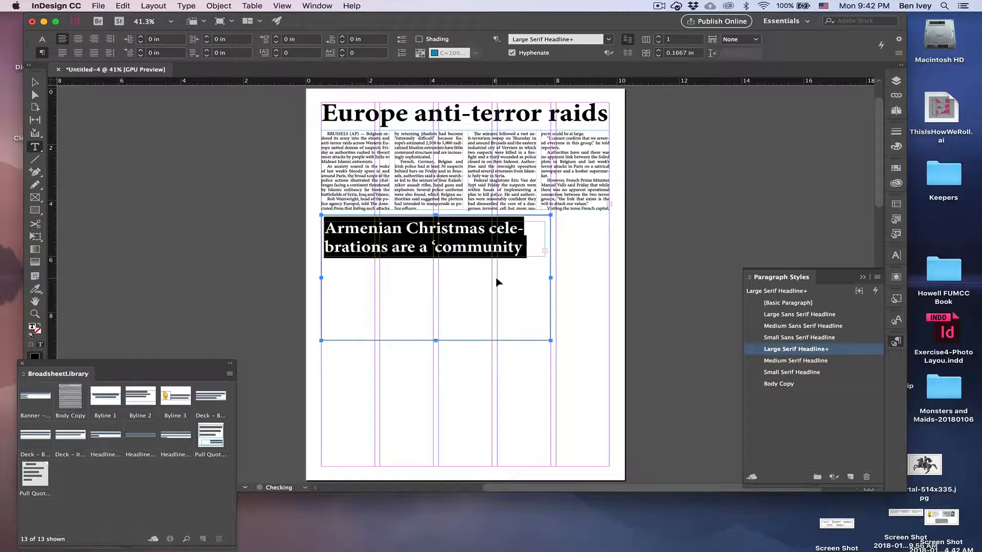
{"action": "key", "text": "shift+super+comma"}
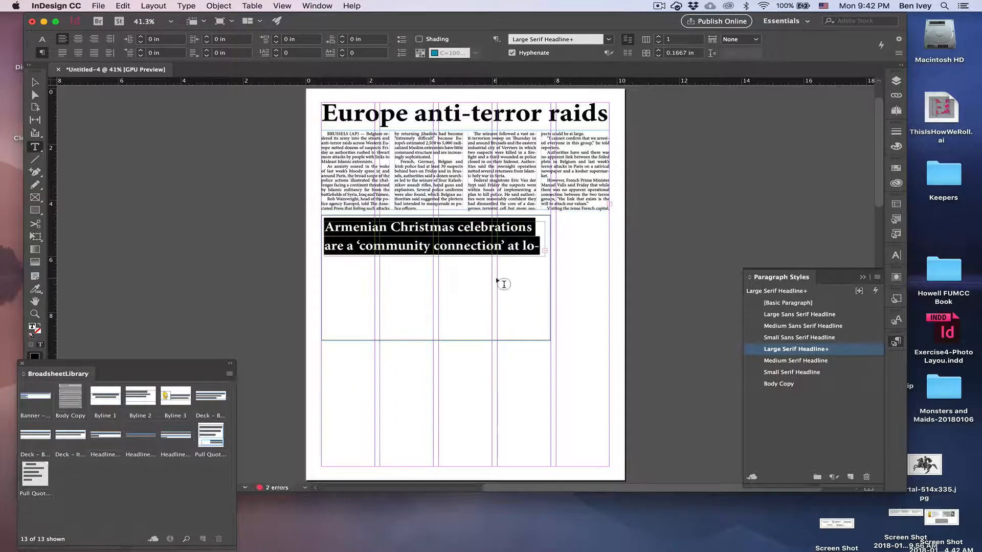
{"action": "left_click_drag", "start_coordinate": [506, 247], "coordinate": [540, 332]}
{"action": "key", "text": "BackSpace"}
{"action": "key", "text": "shift+super+End"}
{"action": "key", "text": "BackSpace"}
Enlarge the shortened Christmas headline to 36 pt and turn off its hyphenation
{"action": "key", "text": "super+a"}
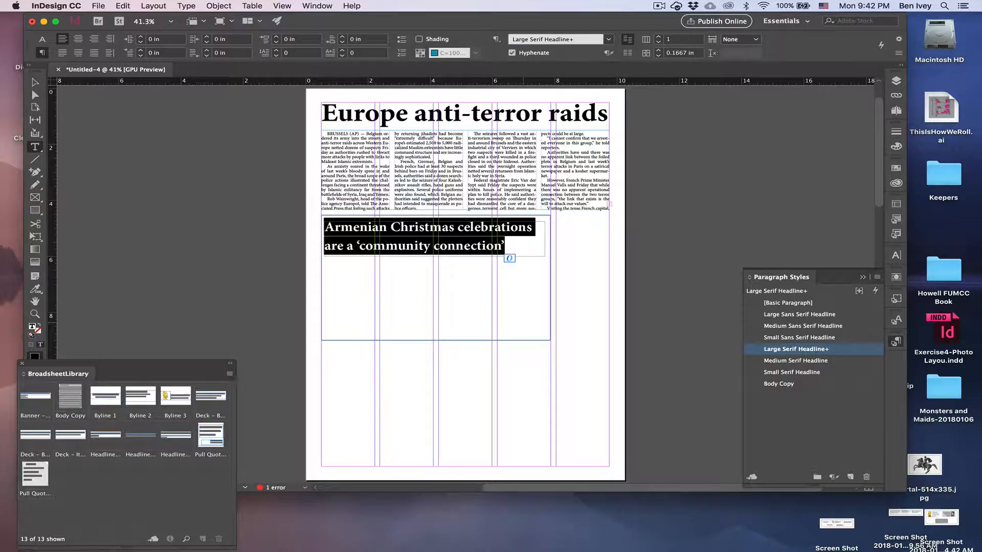
{"action": "key", "text": "shift+super+period"}
{"action": "key", "text": "shift+super+period"}
{"action": "key", "text": "shift+super+comma"}
{"action": "left_click", "coordinate": [41, 41]}
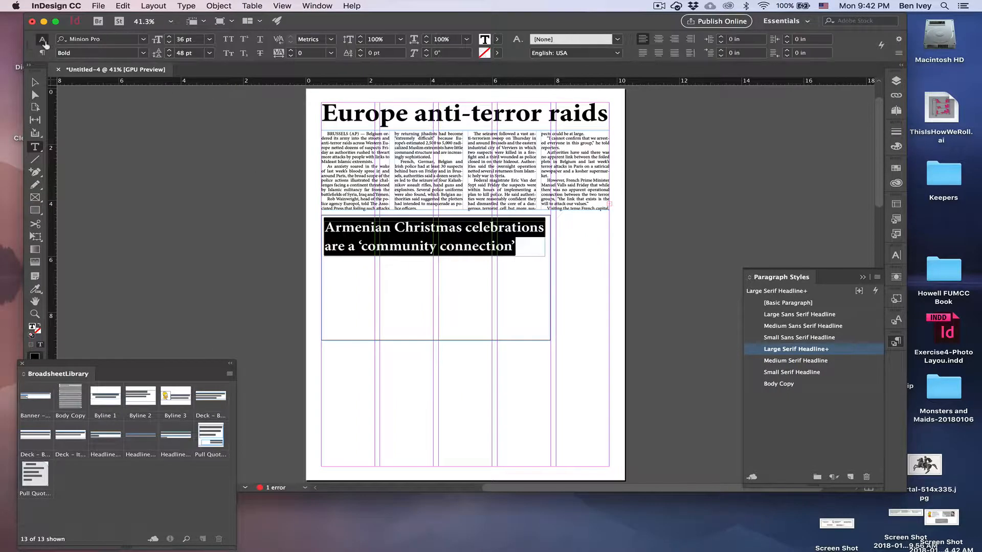
{"action": "left_click", "coordinate": [169, 41]}
{"action": "left_click", "coordinate": [169, 44]}
{"action": "left_click", "coordinate": [42, 52]}
{"action": "left_click", "coordinate": [512, 52]}
{"action": "left_click", "coordinate": [42, 42]}
{"action": "left_click", "coordinate": [201, 213]}
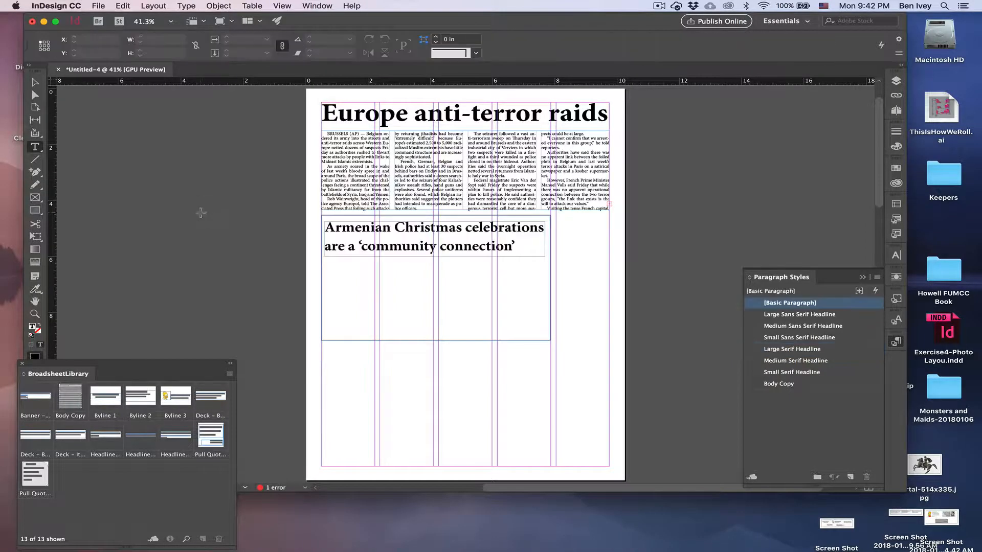
Copy the full body copy of the Christmas story from its TextEdit document
{"action": "left_click_drag", "start_coordinate": [439, 21], "coordinate": [426, 105]}
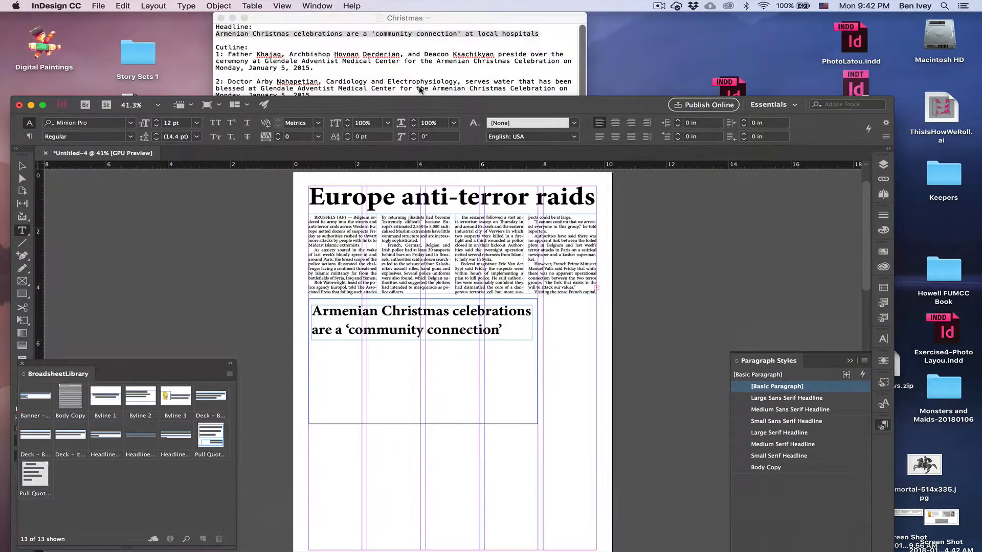
{"action": "left_click", "coordinate": [416, 60]}
{"action": "left_click_drag", "start_coordinate": [215, 177], "coordinate": [270, 362]}
{"action": "key", "text": "super+c"}
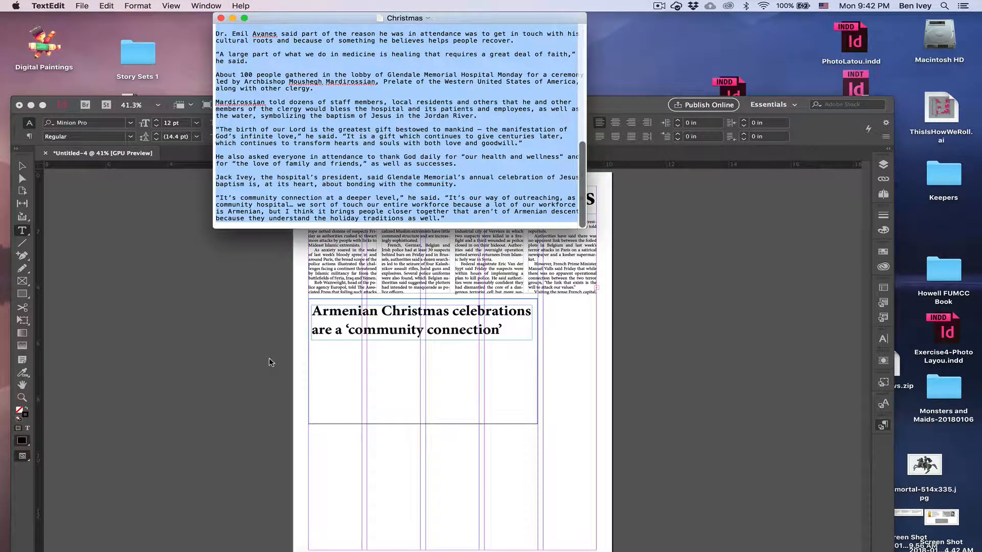
Paste the Christmas story into a new InDesign text frame below the headline inside the box and apply the Body Copy style
{"action": "left_click", "coordinate": [371, 377]}
{"action": "left_click_drag", "start_coordinate": [315, 346], "coordinate": [532, 419]}
{"action": "key", "text": "super+v"}
{"action": "key", "text": "super+a"}
{"action": "left_click", "coordinate": [802, 469]}
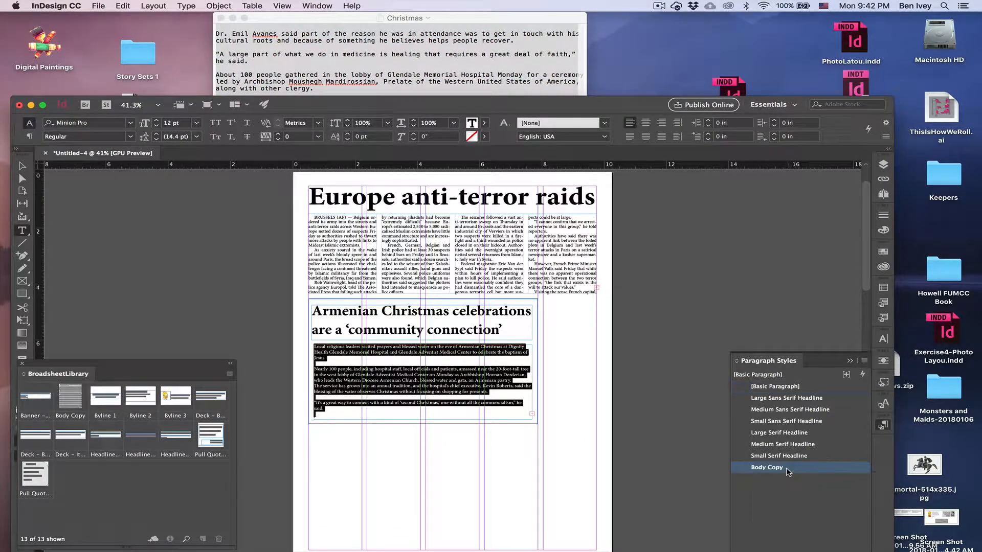
Delete the blank lines between the paragraphs of the Christmas body copy, down to the paragraph beginning "About 100 people gathered"
{"action": "scroll", "coordinate": [448, 459], "scroll_direction": "up", "scroll_amount": 5}
{"action": "scroll", "coordinate": [448, 459], "scroll_direction": "left", "scroll_amount": 3}
{"action": "left_click", "coordinate": [336, 262]}
{"action": "left_click", "coordinate": [722, 233]}
{"action": "key", "text": "Delete"}
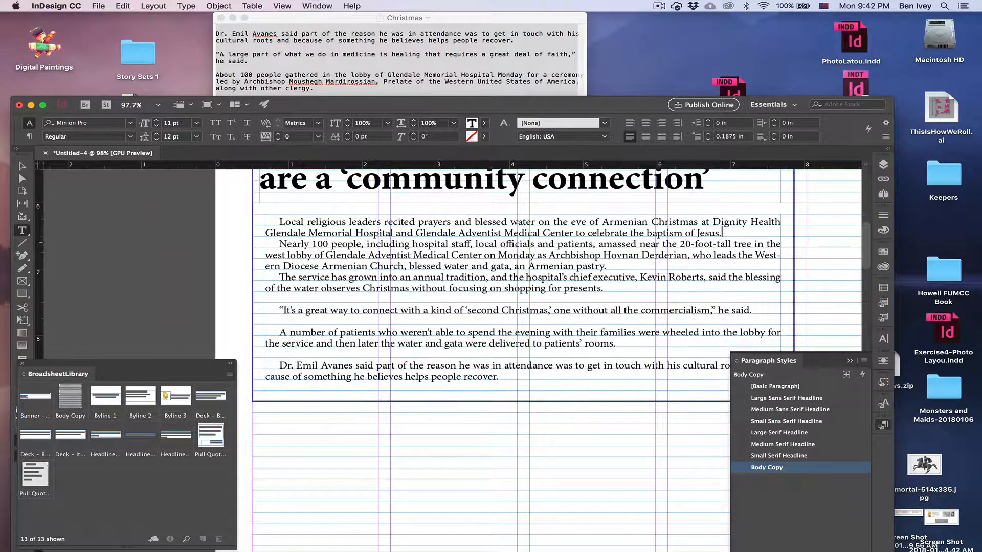
{"action": "left_click", "coordinate": [298, 300]}
{"action": "key", "text": "BackSpace"}
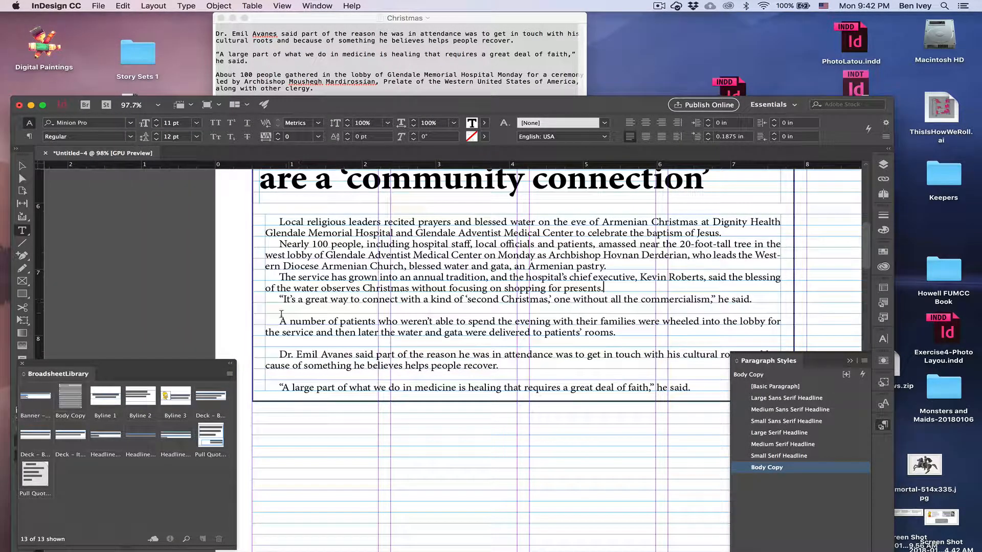
{"action": "left_click", "coordinate": [287, 311]}
{"action": "key", "text": "BackSpace"}
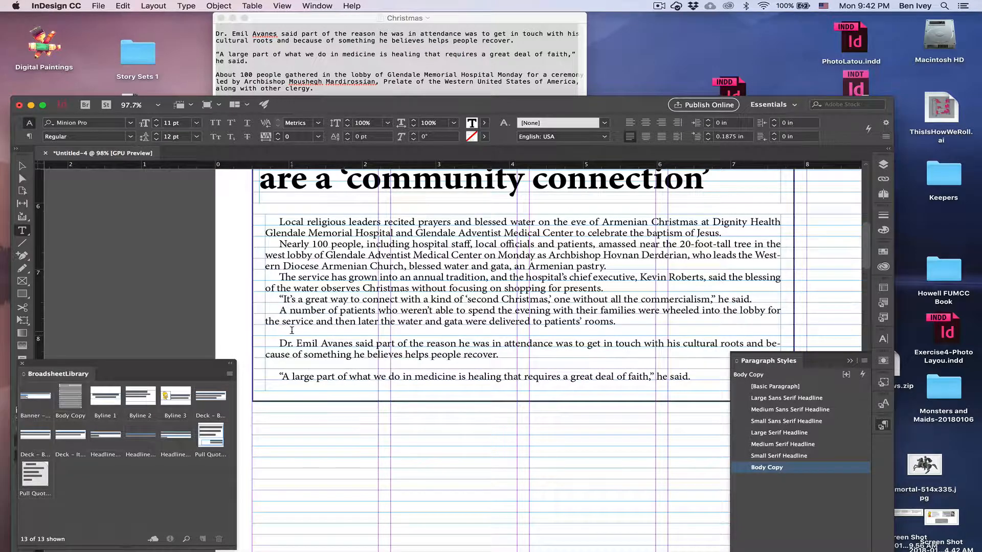
{"action": "left_click", "coordinate": [292, 331]}
{"action": "key", "text": "BackSpace"}
{"action": "left_click", "coordinate": [290, 352]}
{"action": "key", "text": "Delete"}
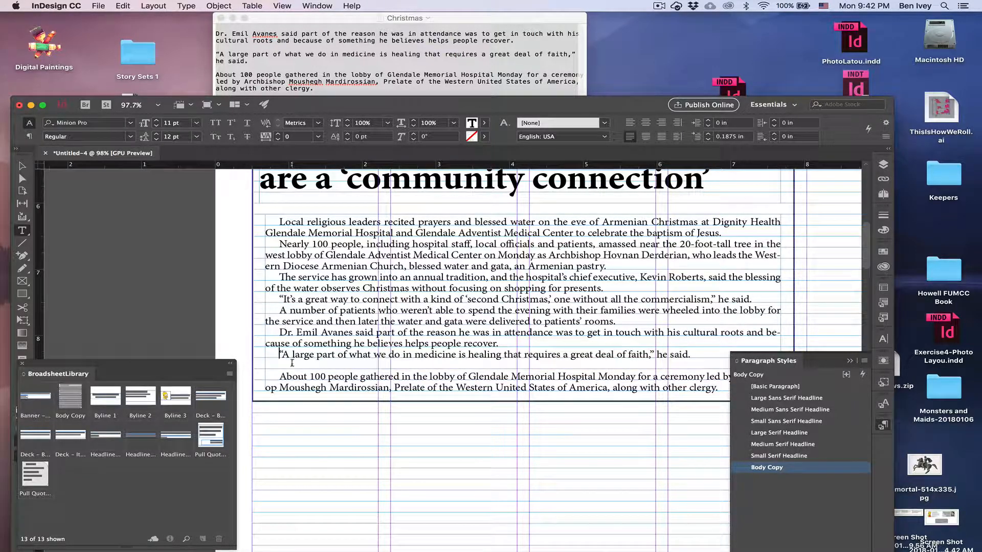
{"action": "left_click", "coordinate": [291, 361]}
{"action": "key", "text": "BackSpace"}
Extend the Christmas body copy frame's upper edge to Y 6 in and set the frame to two columns
{"action": "key", "text": "super+a"}
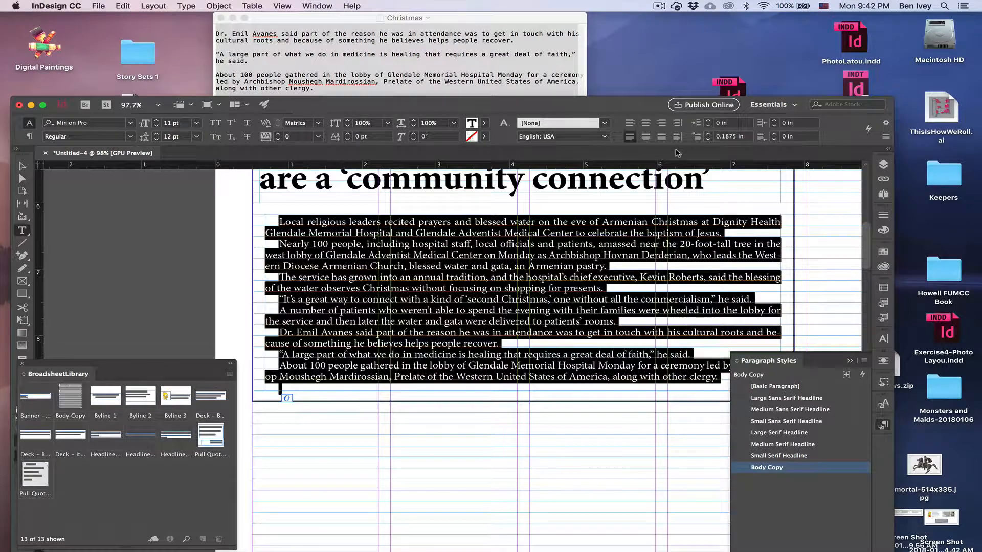
{"action": "scroll", "coordinate": [538, 231], "scroll_direction": "down", "scroll_amount": 5}
{"action": "scroll", "coordinate": [538, 231], "scroll_direction": "up", "scroll_amount": 5}
{"action": "scroll", "coordinate": [537, 230], "scroll_direction": "right", "scroll_amount": 3}
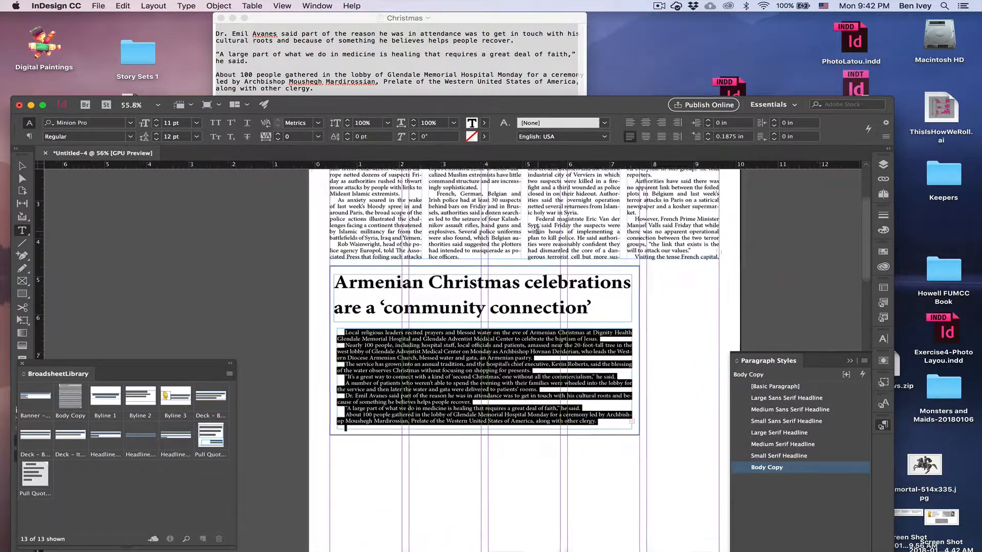
{"action": "key", "text": "Escape"}
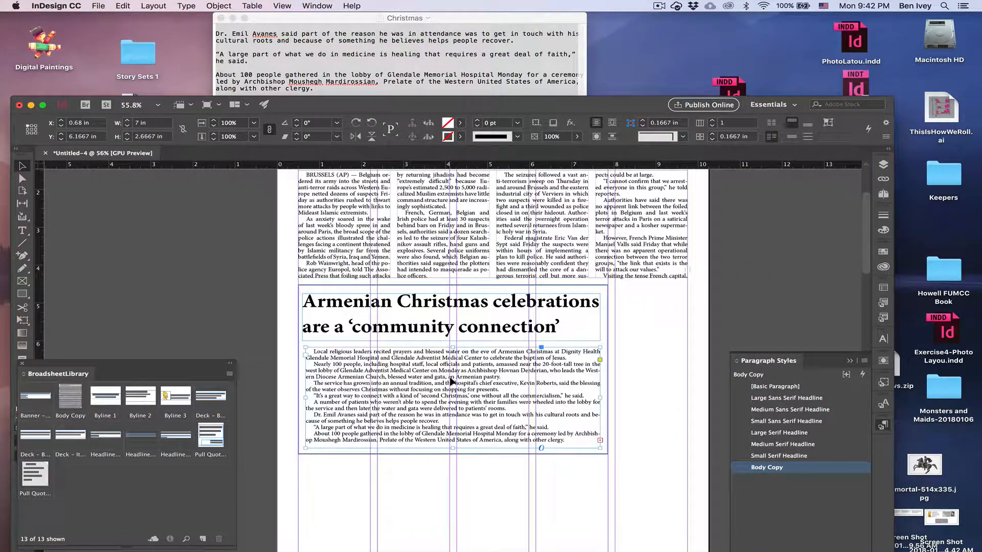
{"action": "left_click_drag", "start_coordinate": [450, 351], "coordinate": [453, 341]}
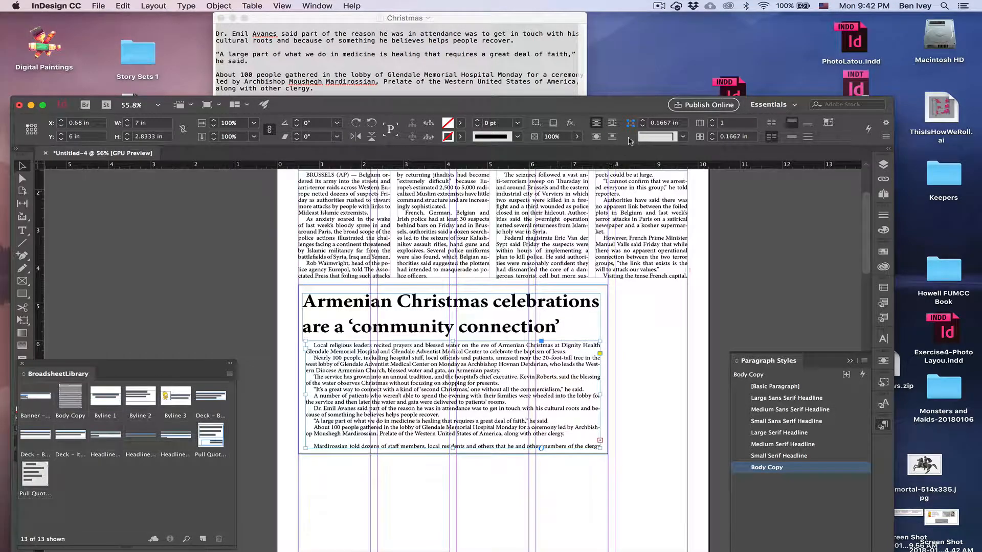
{"action": "left_click", "coordinate": [712, 120]}
{"action": "scroll", "coordinate": [568, 307], "scroll_direction": "up", "scroll_amount": 2}
{"action": "scroll", "coordinate": [567, 307], "scroll_direction": "right", "scroll_amount": 1}
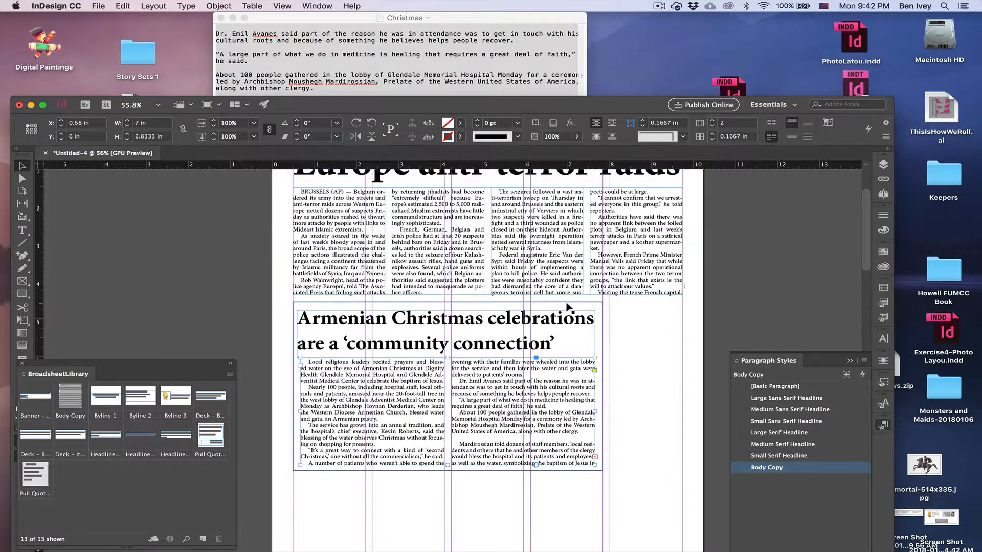
Hide the guides and frame edges and examine the layout of the two stories on the page
{"action": "key", "text": "w"}
{"action": "scroll", "coordinate": [599, 333], "scroll_direction": "right", "scroll_amount": 2}
{"action": "scroll", "coordinate": [600, 332], "scroll_direction": "up", "scroll_amount": 1}
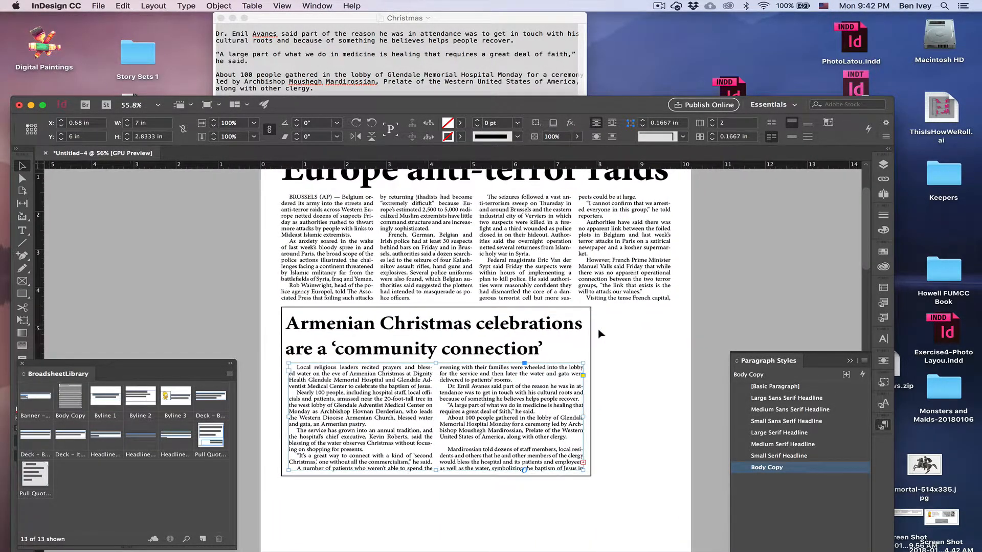
{"action": "left_click", "coordinate": [632, 343]}
{"action": "scroll", "coordinate": [629, 332], "scroll_direction": "up", "scroll_amount": 3}
{"action": "scroll", "coordinate": [627, 328], "scroll_direction": "down", "scroll_amount": 1}
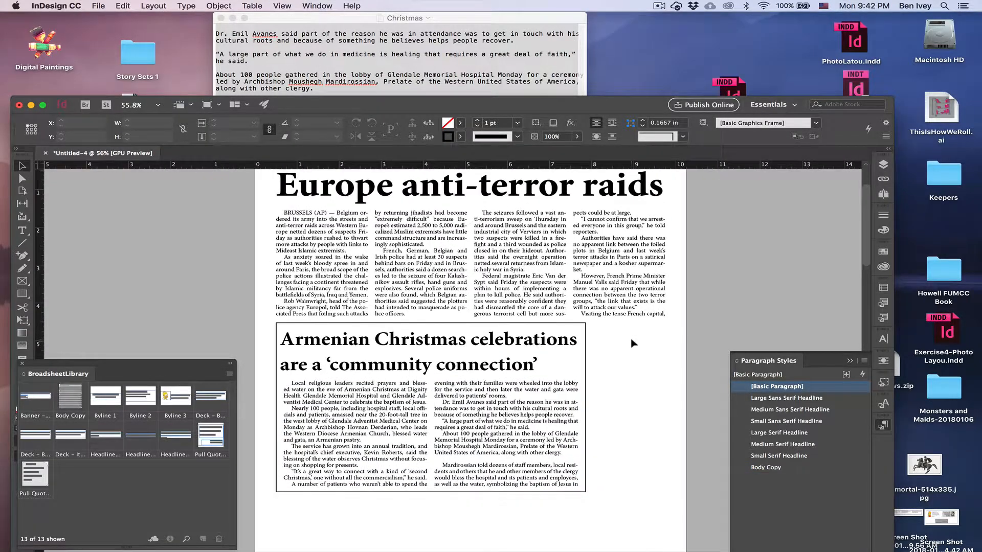
{"action": "left_click_drag", "start_coordinate": [573, 105], "coordinate": [587, 24]}
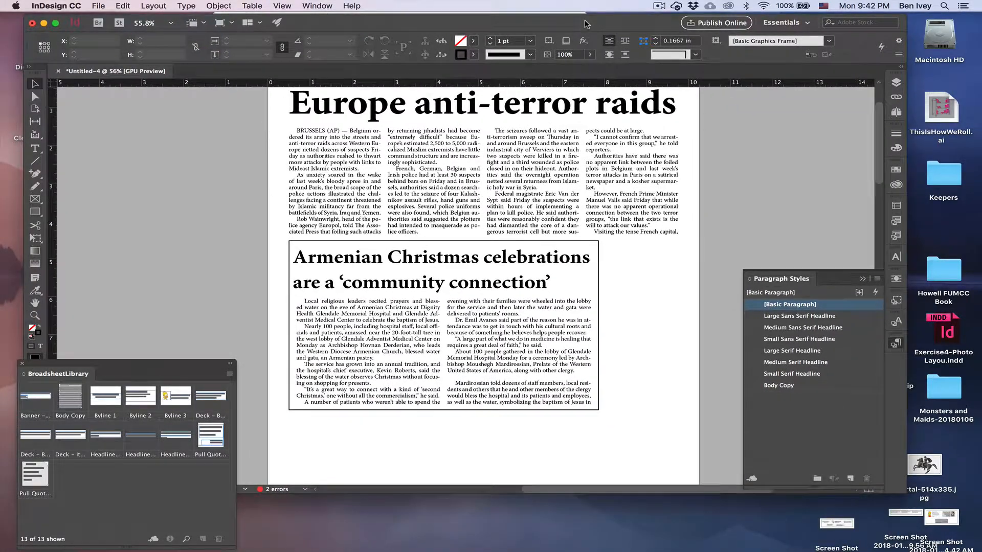
{"action": "scroll", "coordinate": [671, 281], "scroll_direction": "down", "scroll_amount": 3}
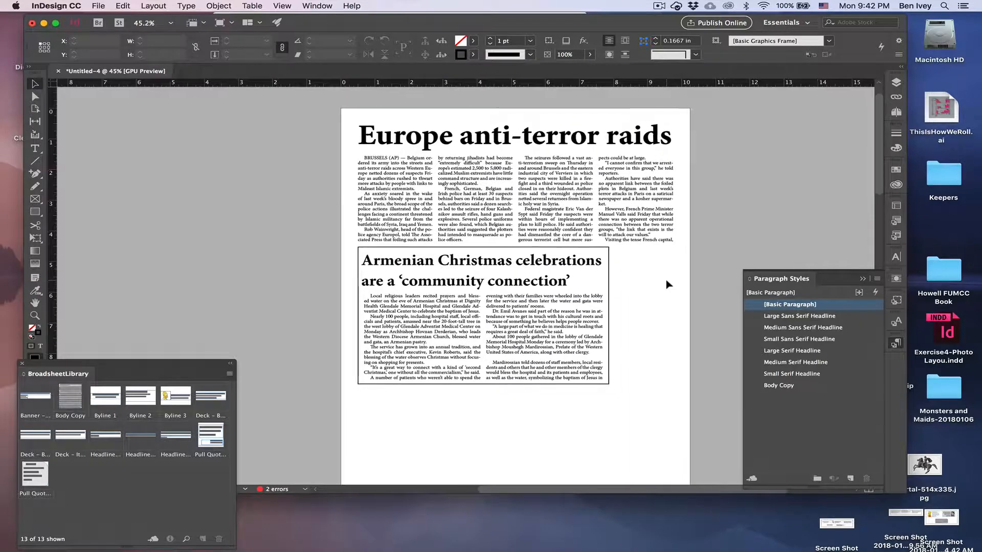
Move the Christmas headline slightly up inside the box and extend the body copy frame's upper edge toward it
{"action": "left_click", "coordinate": [580, 343]}
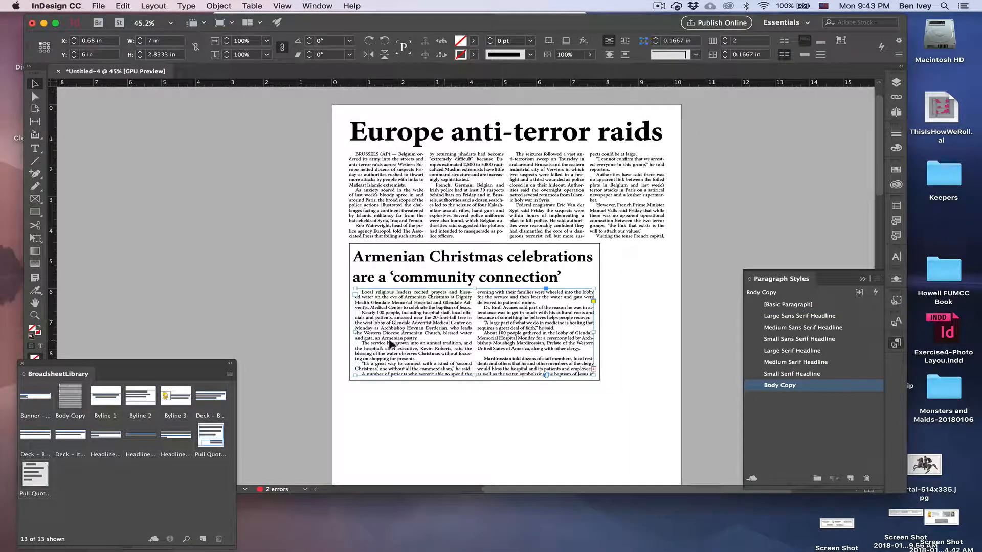
{"action": "left_click", "coordinate": [333, 321]}
{"action": "left_click", "coordinate": [401, 275]}
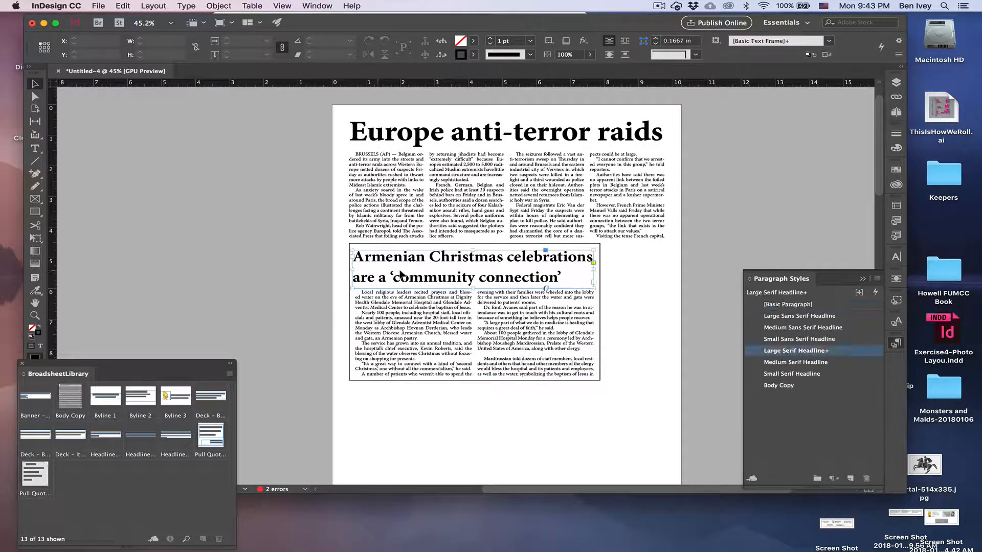
{"action": "left_click", "coordinate": [438, 295]}
{"action": "left_click_drag", "start_coordinate": [474, 288], "coordinate": [474, 283]}
{"action": "left_click", "coordinate": [260, 288]}
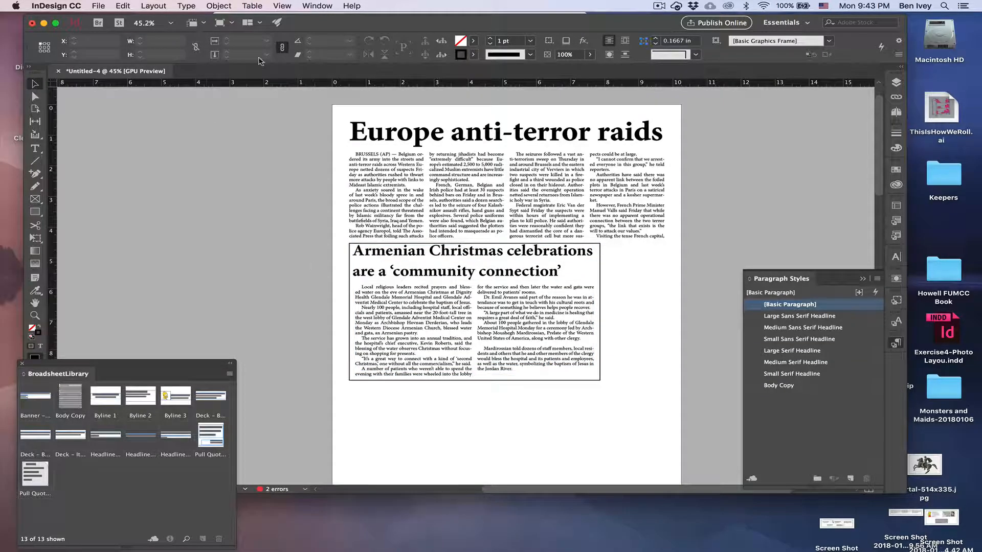
Close the Christmas text and open the Lebron story from the Page Story Sets folder in TextEdit
{"action": "left_click_drag", "start_coordinate": [357, 16], "coordinate": [326, 106]}
{"action": "left_click", "coordinate": [355, 102]}
{"action": "key", "text": "super+w"}
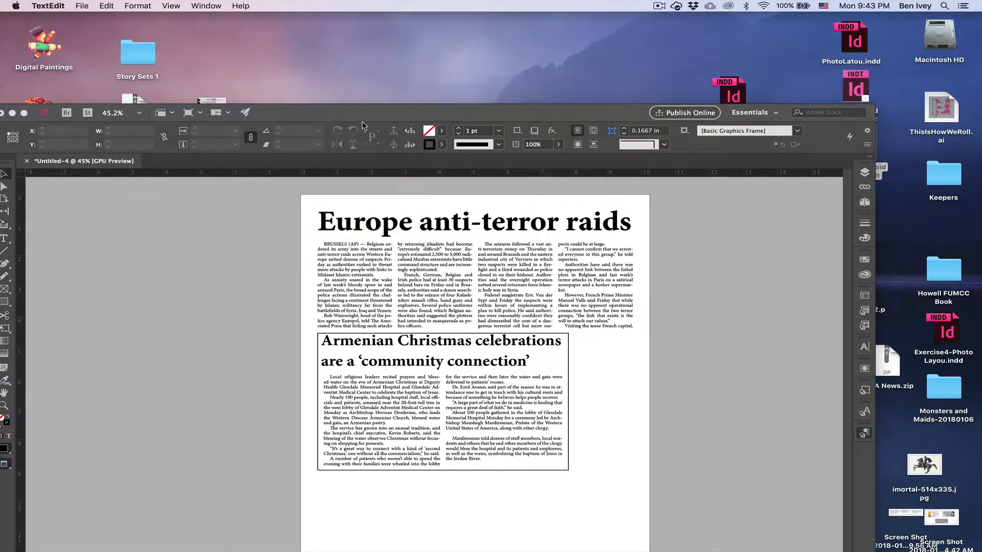
{"action": "left_click", "coordinate": [298, 121]}
{"action": "left_click_drag", "start_coordinate": [313, 118], "coordinate": [329, 295]}
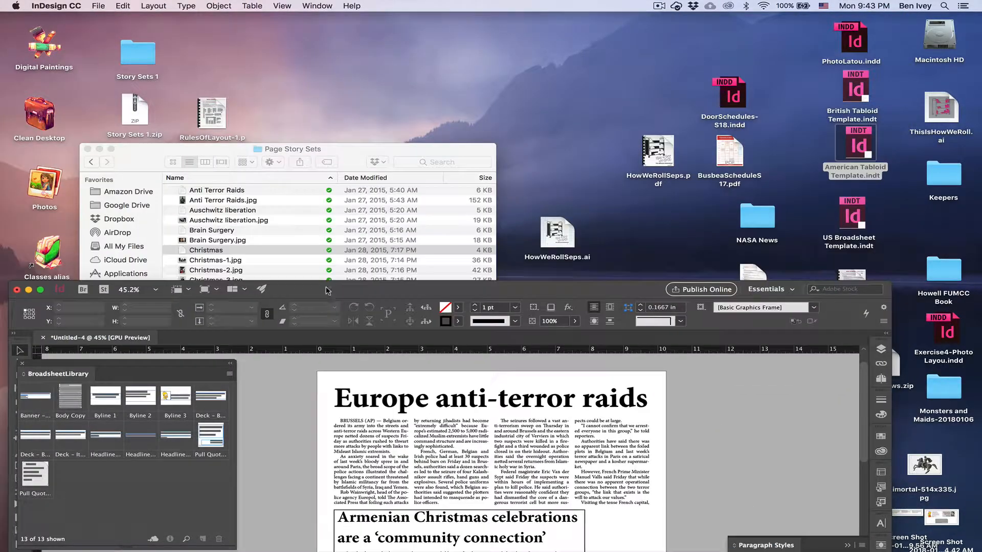
{"action": "left_click", "coordinate": [301, 259]}
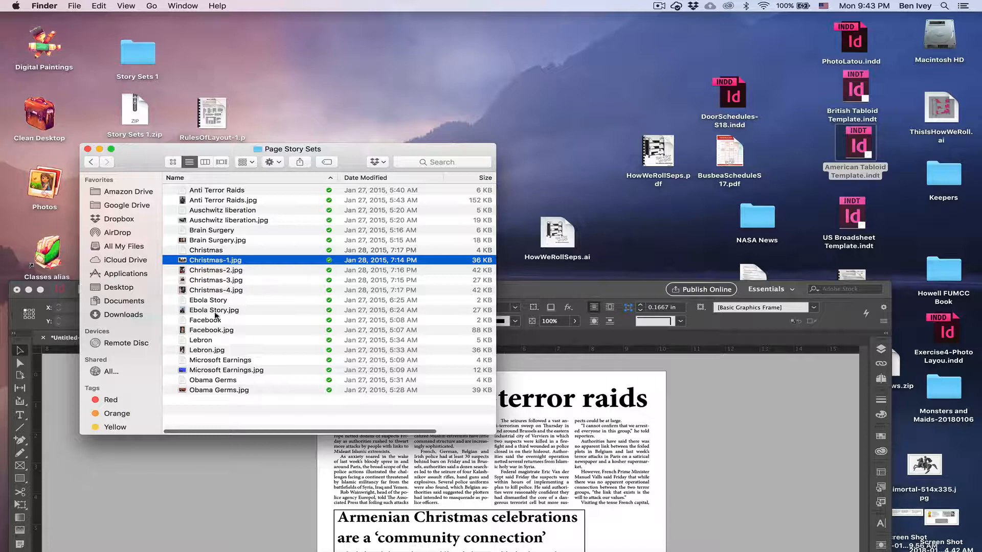
{"action": "double_click", "coordinate": [206, 341]}
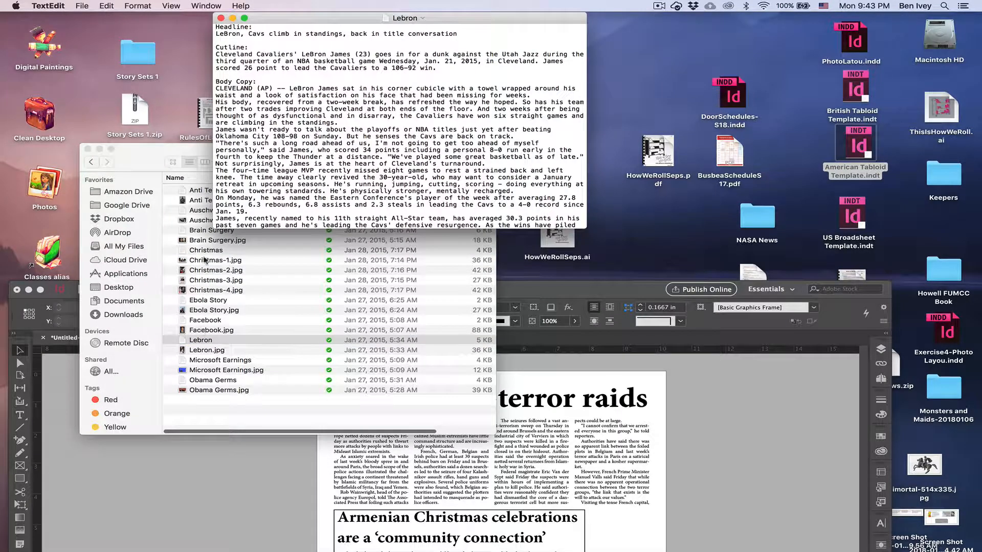
Copy the headline "LeBron, Cavs climb in standings, back in title conversation" and return to the InDesign page with guides showing
{"action": "left_click_drag", "start_coordinate": [217, 34], "coordinate": [455, 32]}
{"action": "key", "text": "super+c"}
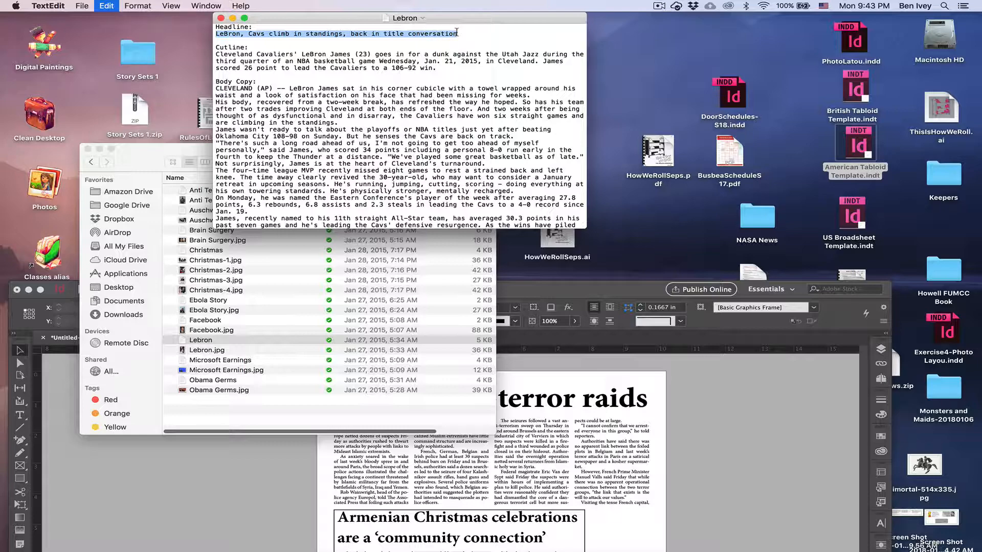
{"action": "left_click_drag", "start_coordinate": [631, 297], "coordinate": [618, 284]}
{"action": "left_click_drag", "start_coordinate": [598, 199], "coordinate": [598, 10]}
{"action": "key", "text": "w"}
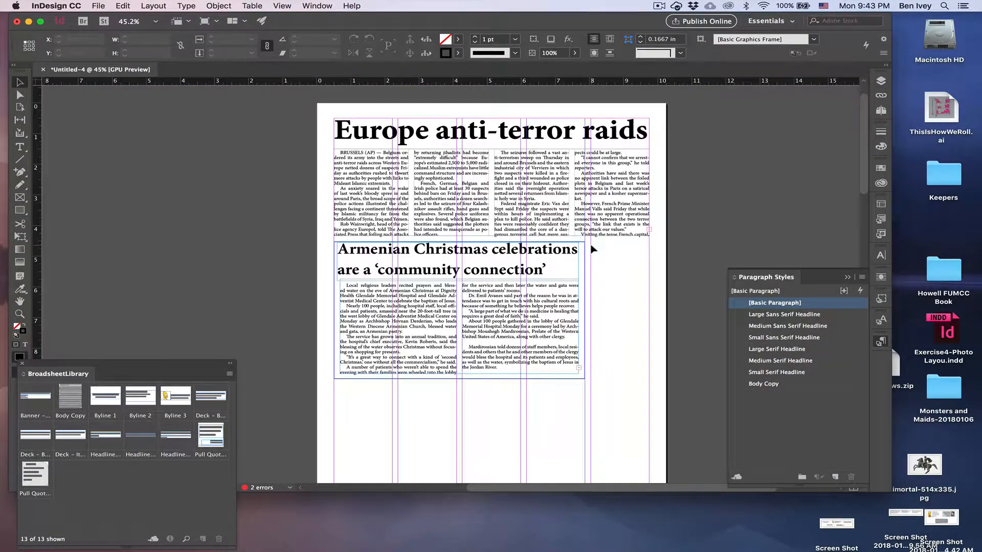
Paste the LeBron headline into a new text frame about 1.72 by 3.04 in beside the Christmas box and apply Small Serif Headline
{"action": "key", "text": "t"}
{"action": "left_click_drag", "start_coordinate": [591, 242], "coordinate": [647, 334]}
{"action": "key", "text": "super+v"}
{"action": "key", "text": "super+a"}
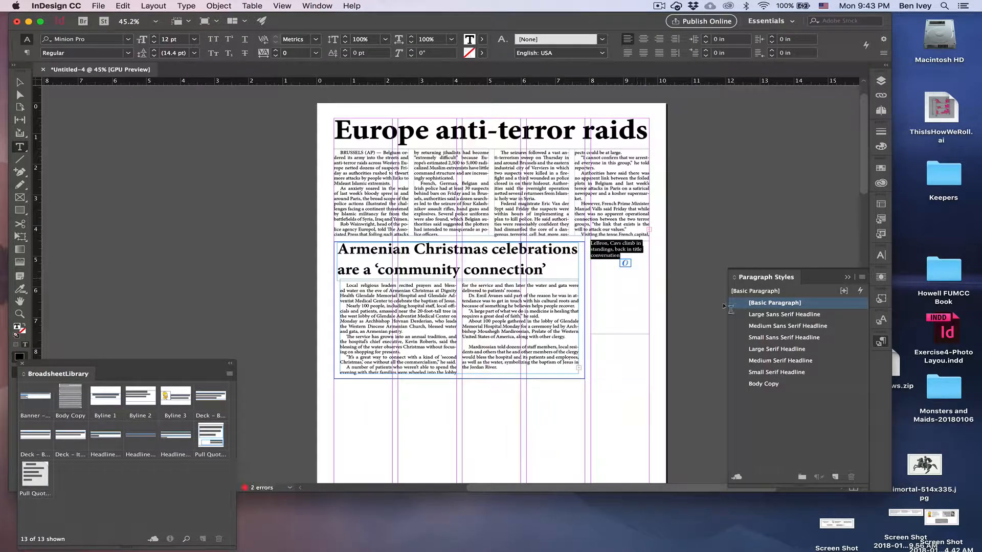
{"action": "left_click", "coordinate": [774, 373]}
{"action": "left_click", "coordinate": [627, 306]}
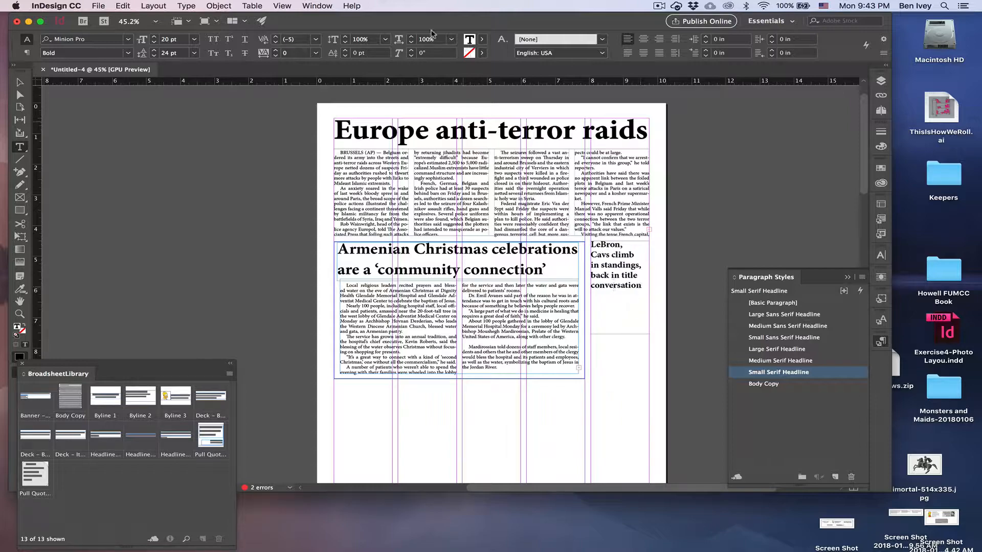
Select the LeBron story's body copy in TextEdit, starting at "CLEVELAND (AP)", and return to the InDesign page
{"action": "left_click_drag", "start_coordinate": [460, 23], "coordinate": [448, 234]}
{"action": "left_click", "coordinate": [230, 99]}
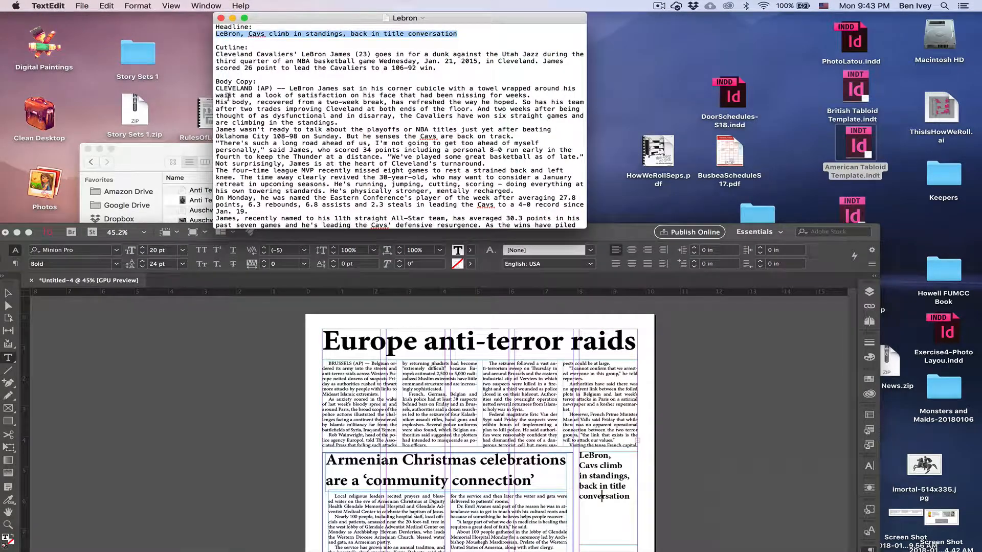
{"action": "left_click_drag", "start_coordinate": [215, 89], "coordinate": [278, 344]}
{"action": "left_click", "coordinate": [629, 230]}
{"action": "left_click_drag", "start_coordinate": [622, 238], "coordinate": [652, 23]}
Shorten the LeBron headline frame to just below its text and draw a text frame beneath it down to the page's lower margin
{"action": "key", "text": "Escape"}
{"action": "scroll", "coordinate": [378, 255], "scroll_direction": "down", "scroll_amount": 2}
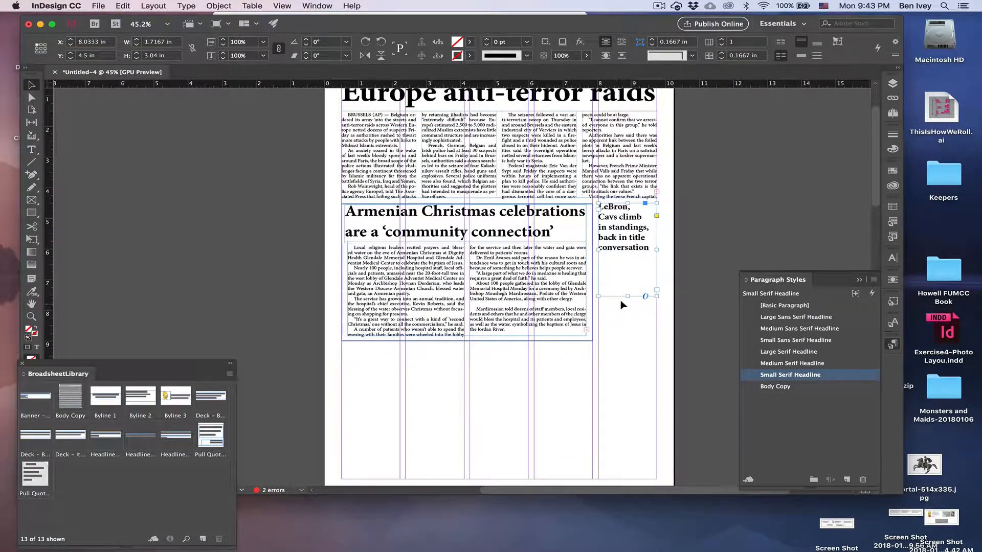
{"action": "left_click_drag", "start_coordinate": [627, 297], "coordinate": [659, 384]}
{"action": "key", "text": "t"}
{"action": "scroll", "coordinate": [674, 343], "scroll_direction": "up", "scroll_amount": 2}
{"action": "scroll", "coordinate": [675, 343], "scroll_direction": "right", "scroll_amount": 1}
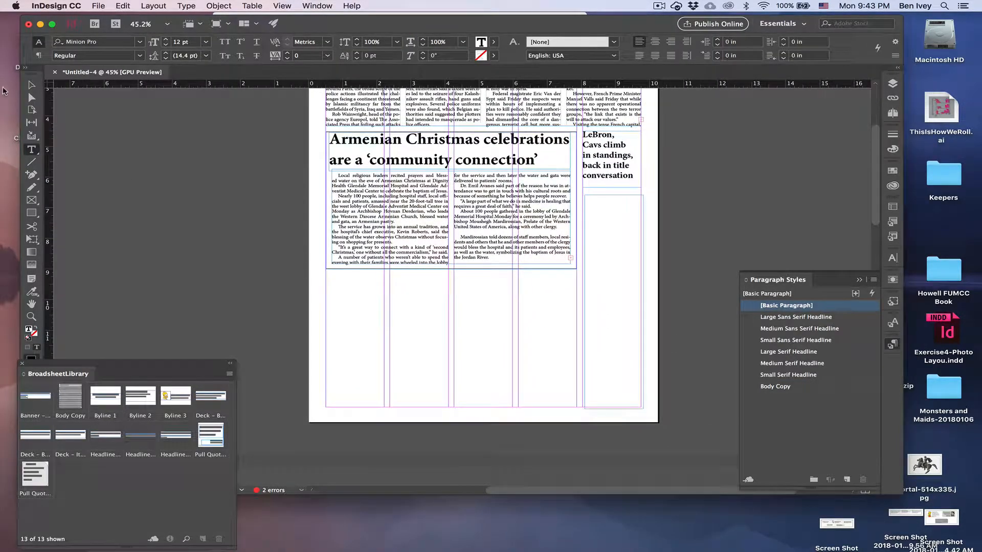
Fit the empty LeBron body frame between its headline and the page's lower margin, and tighten the headline frame to its text
{"action": "left_click", "coordinate": [29, 85]}
{"action": "left_click_drag", "start_coordinate": [616, 264], "coordinate": [613, 252]}
{"action": "left_click_drag", "start_coordinate": [610, 397], "coordinate": [611, 406]}
{"action": "left_click", "coordinate": [625, 143]}
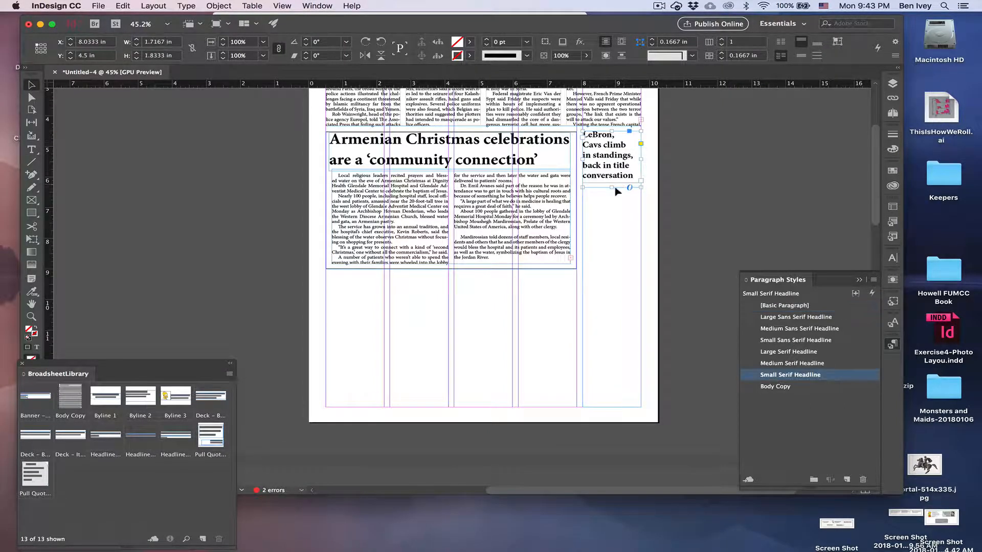
{"action": "left_click_drag", "start_coordinate": [614, 187], "coordinate": [613, 181]}
Paste the LeBron body copy into the frame beneath its headline, apply the Body Copy style, and deselect the text
{"action": "key", "text": "t"}
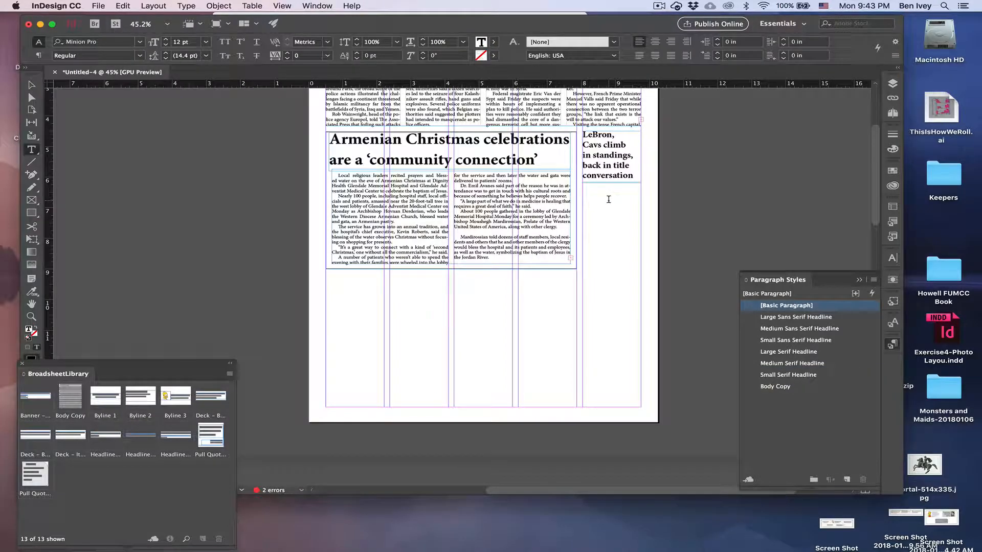
{"action": "key", "text": "super+v"}
{"action": "key", "text": "super+a"}
{"action": "left_click", "coordinate": [784, 387]}
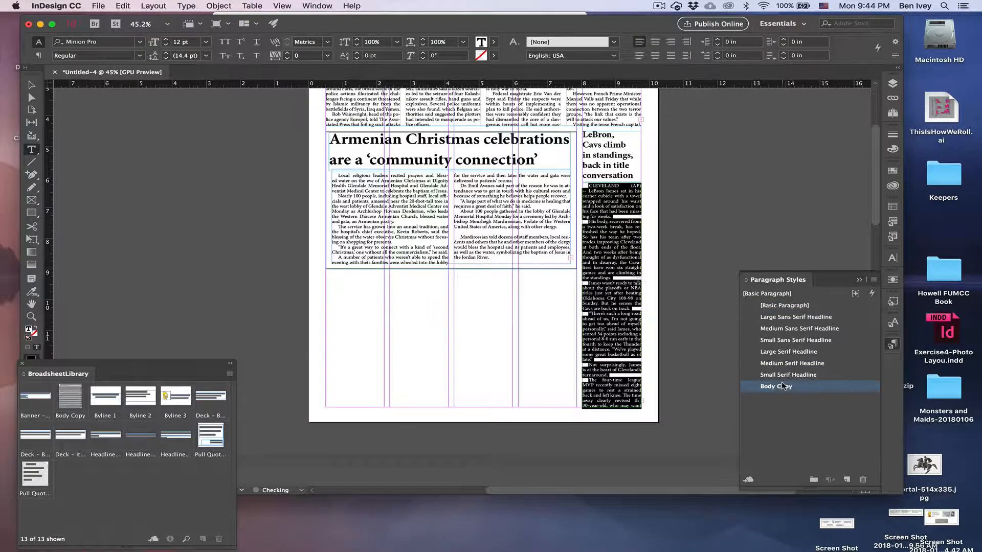
{"action": "scroll", "coordinate": [638, 279], "scroll_direction": "right", "scroll_amount": 2}
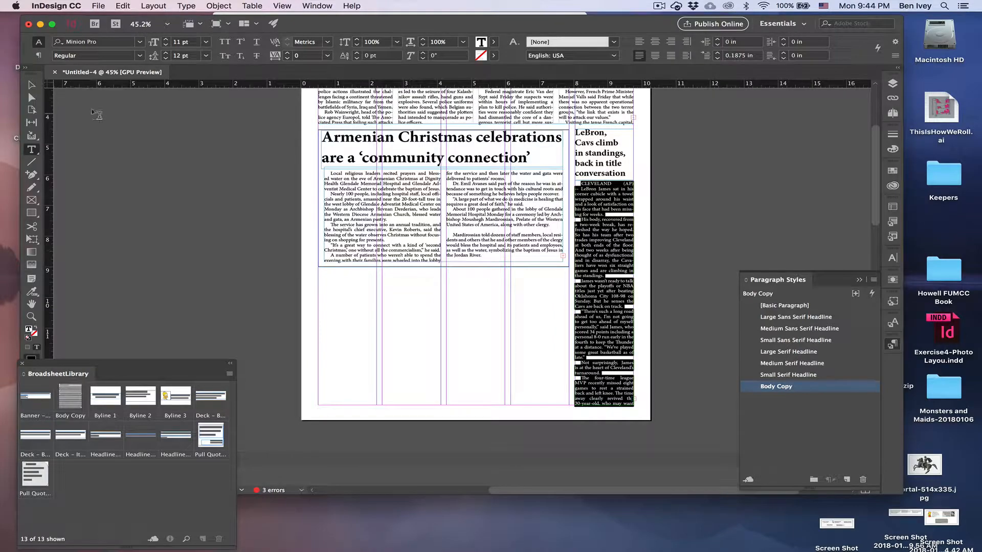
{"action": "left_click", "coordinate": [31, 86]}
{"action": "left_click", "coordinate": [216, 228]}
Review the whole front page with guides and frame edges hidden, and return to the view with guides
{"action": "scroll", "coordinate": [217, 230], "scroll_direction": "up", "scroll_amount": 4}
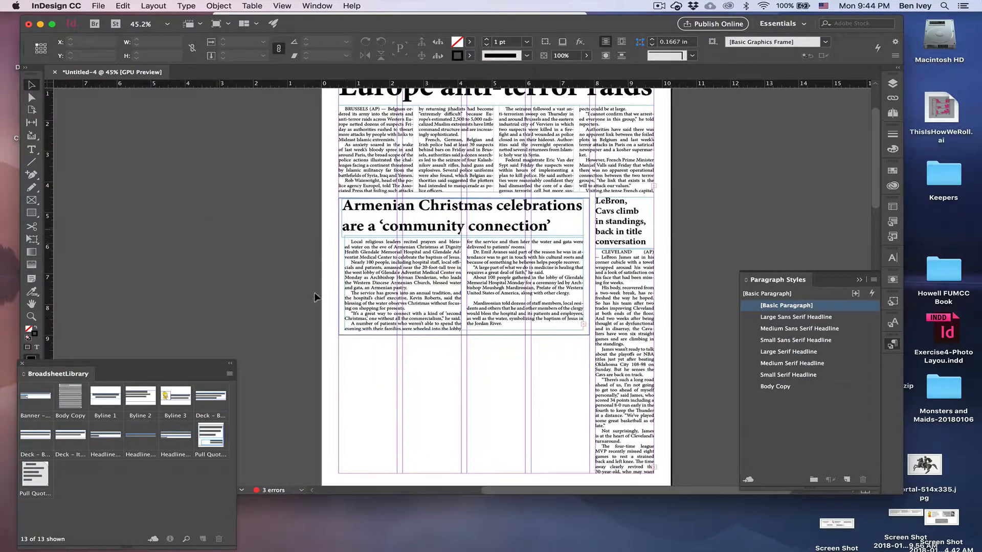
{"action": "scroll", "coordinate": [473, 395], "scroll_direction": "down", "scroll_amount": 4}
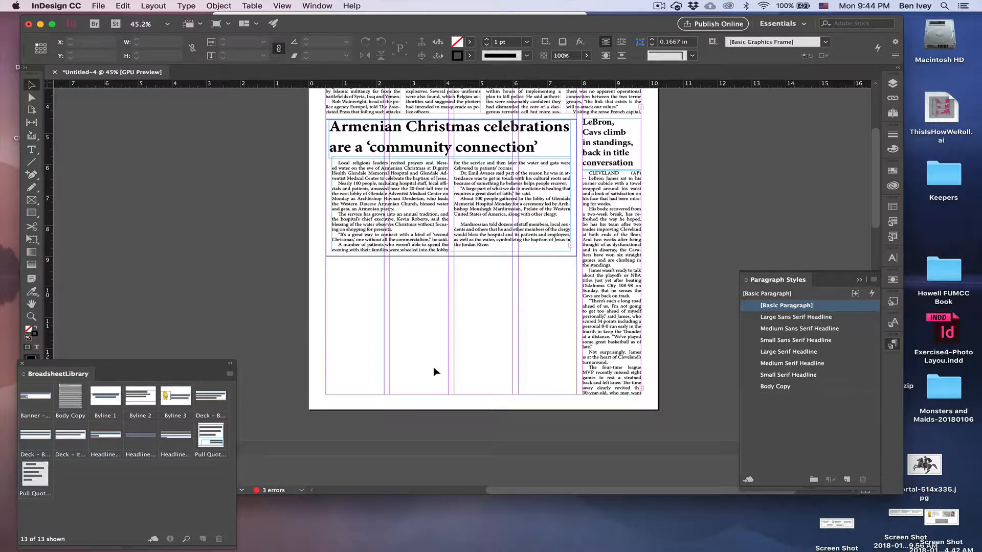
{"action": "scroll", "coordinate": [434, 366], "scroll_direction": "up", "scroll_amount": 2}
{"action": "scroll", "coordinate": [433, 367], "scroll_direction": "down", "scroll_amount": 1}
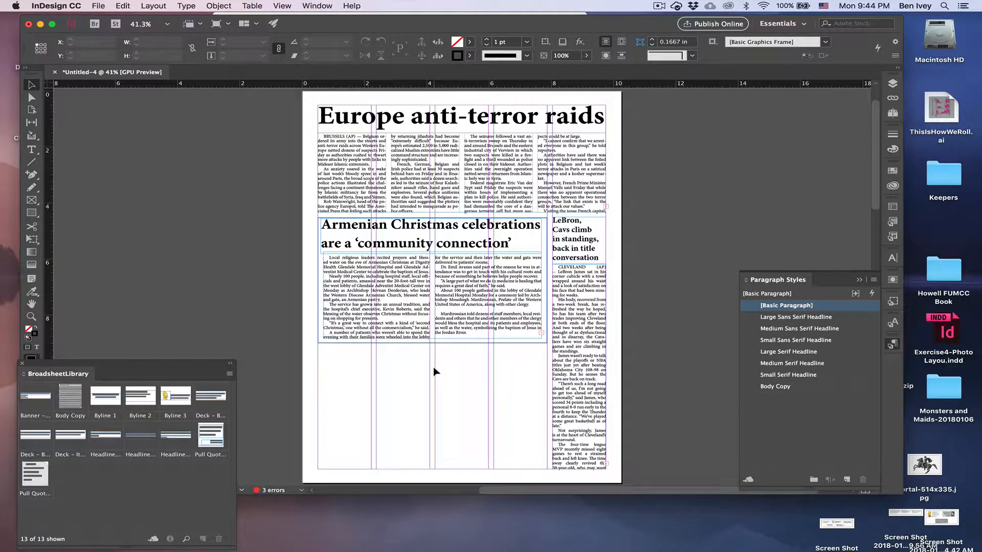
{"action": "key", "text": "w"}
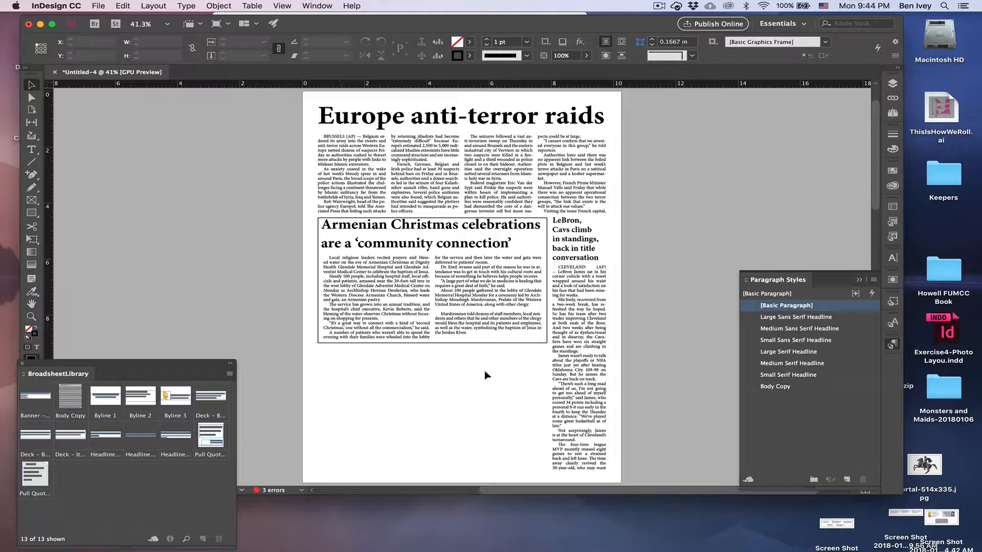
{"action": "key", "text": "w"}
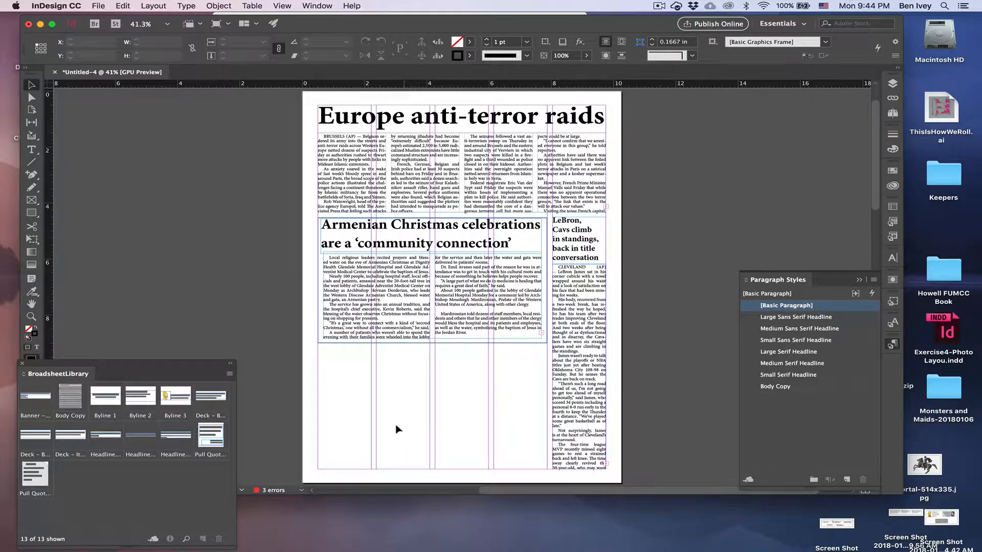
Narrow the Armenian Christmas headline frame to the box's first text column, about 3.5 by 2.61 in
{"action": "left_click", "coordinate": [452, 244]}
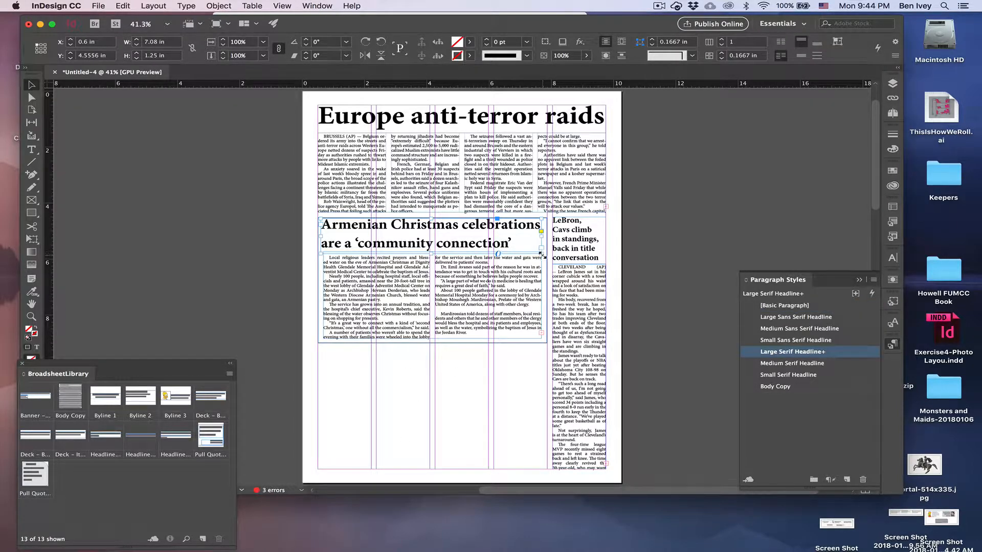
{"action": "left_click_drag", "start_coordinate": [540, 254], "coordinate": [479, 281]}
{"action": "key", "text": "t"}
{"action": "key", "text": "Escape"}
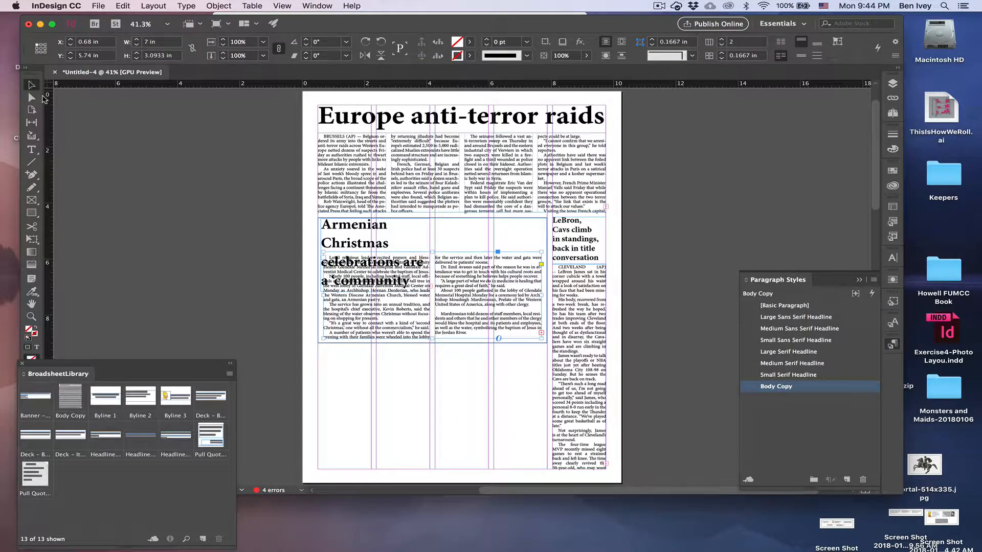
Extend the Armenian story's body frame upward to about 4.17 in high and wrap its text around the headline frame's bounding box
{"action": "left_click_drag", "start_coordinate": [430, 252], "coordinate": [430, 221]}
{"action": "left_click", "coordinate": [300, 242]}
{"action": "left_click", "coordinate": [383, 258]}
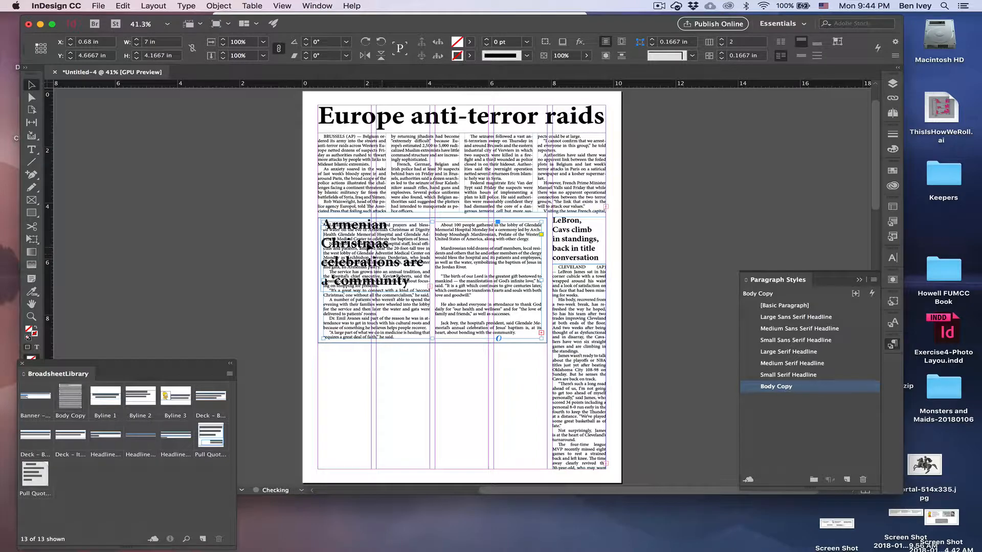
{"action": "left_click", "coordinate": [299, 243]}
{"action": "left_click", "coordinate": [366, 246]}
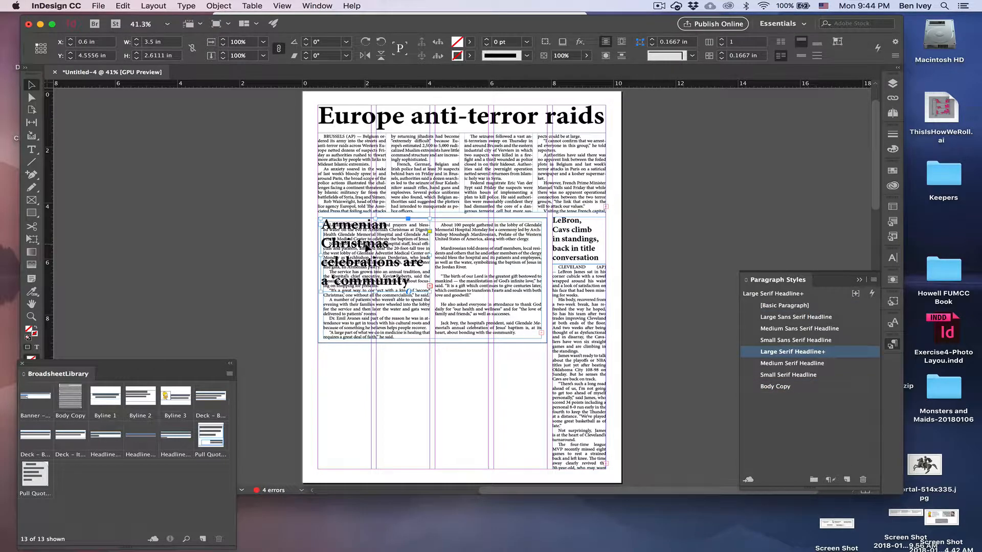
{"action": "left_click", "coordinate": [621, 41]}
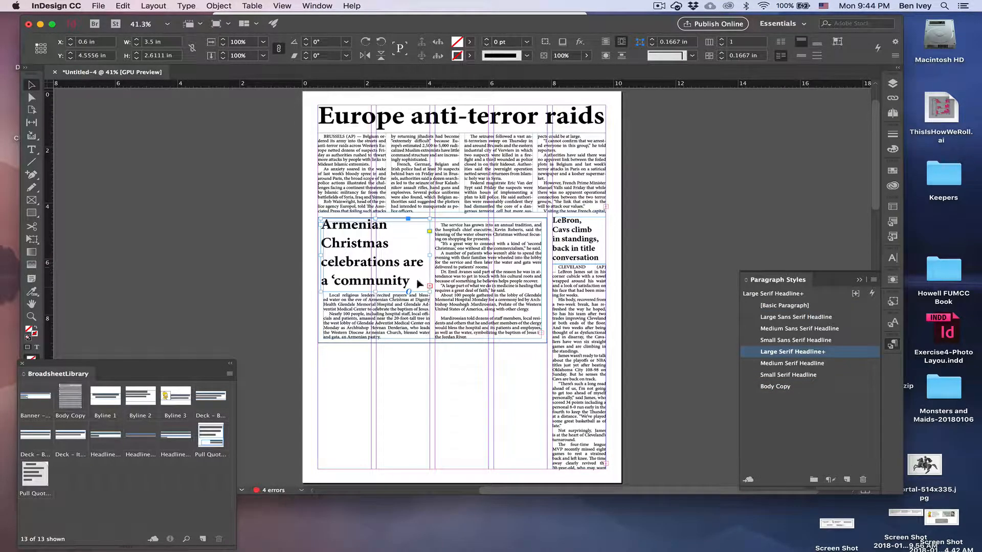
Hide the guides and reduce the whole Armenian Christmas headline's leading to 32 pt
{"action": "key", "text": "w"}
{"action": "double_click", "coordinate": [392, 277]}
{"action": "key", "text": "super+a"}
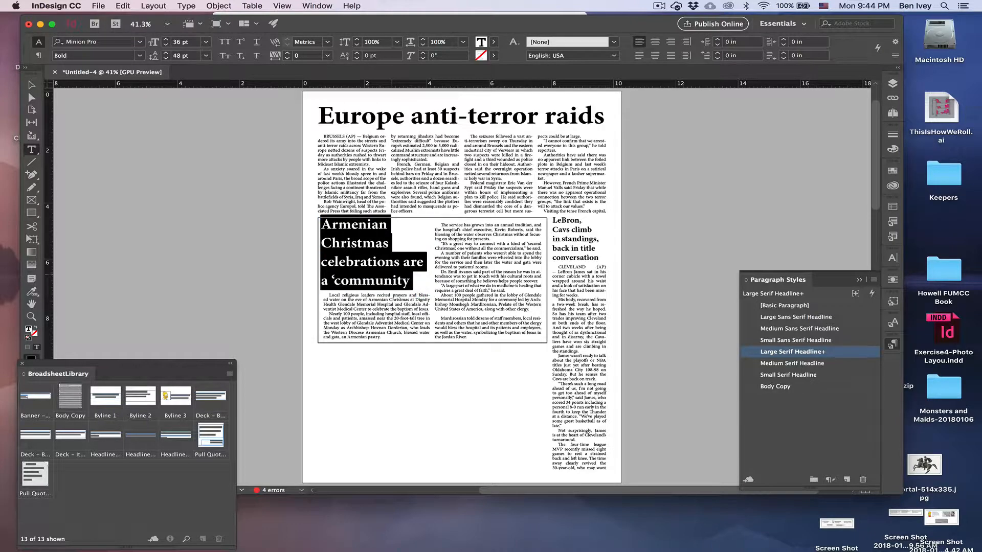
{"action": "left_click", "coordinate": [166, 58]}
{"action": "left_click", "coordinate": [167, 58]}
{"action": "left_click", "coordinate": [166, 58]}
{"action": "left_click", "coordinate": [166, 59]}
{"action": "left_click", "coordinate": [166, 59]}
{"action": "left_click", "coordinate": [167, 58]}
{"action": "left_click", "coordinate": [166, 58]}
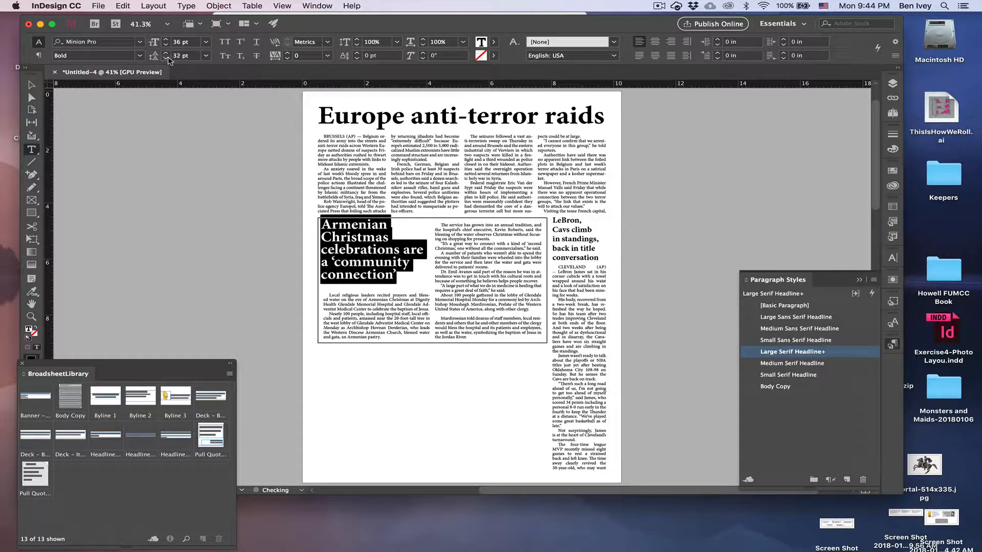
Shorten the Armenian Christmas headline frame to about 2.28 in high, just below its last line
{"action": "left_click", "coordinate": [29, 85]}
{"action": "left_click", "coordinate": [197, 169]}
{"action": "left_click", "coordinate": [348, 269]}
{"action": "left_click_drag", "start_coordinate": [376, 290], "coordinate": [376, 281]}
Reduce the Armenian Christmas headline's font size below 30 pt to fit "Armenian Christmas" on one line
{"action": "double_click", "coordinate": [367, 265]}
{"action": "key", "text": "super+a"}
{"action": "key", "text": "super+shift+comma"}
{"action": "key", "text": "super+shift+comma"}
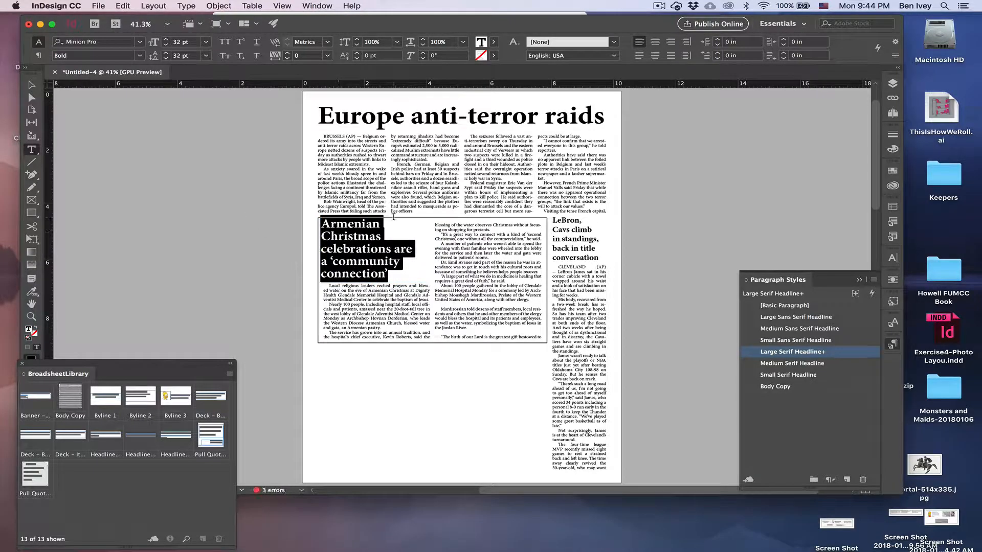
{"action": "key", "text": "super+shift+period"}
{"action": "key", "text": "super+shift+period"}
{"action": "key", "text": "super+shift+comma"}
{"action": "key", "text": "super+shift+comma"}
{"action": "key", "text": "super+shift+comma"}
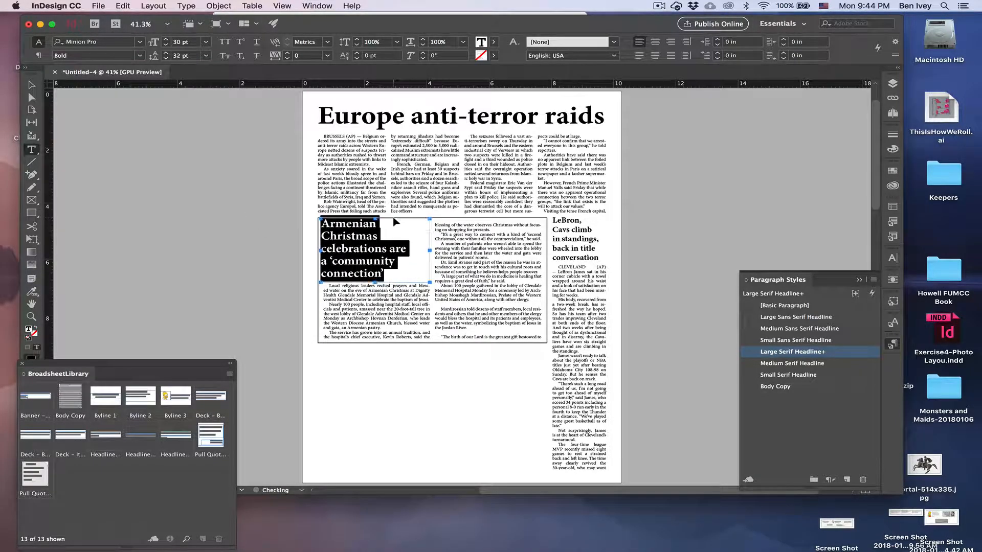
{"action": "key", "text": "super+shift+comma"}
{"action": "key", "text": "super+shift+comma"}
Shorten the Armenian Christmas headline frame to about 1.94 in high and position it just inside the box's upper-left corner
{"action": "left_click", "coordinate": [32, 86]}
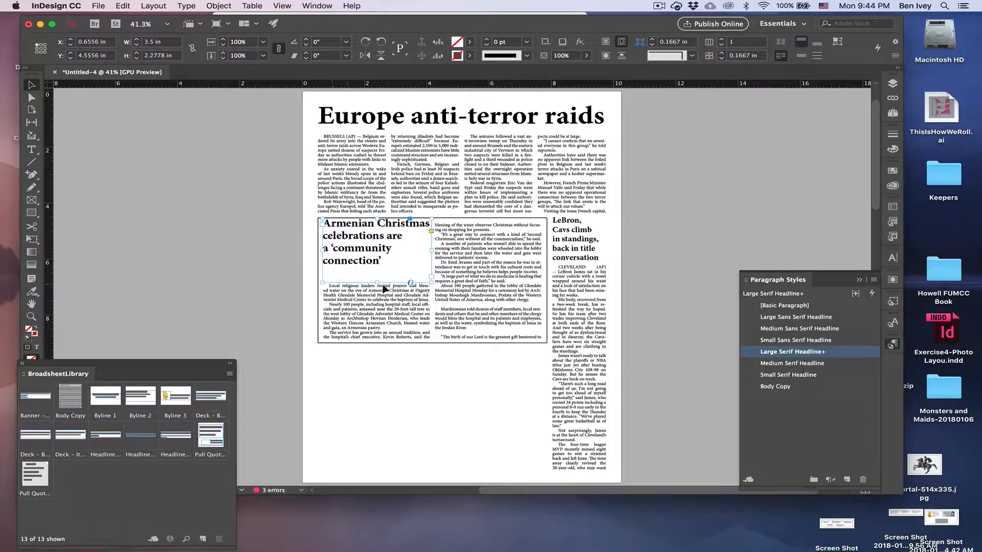
{"action": "left_click_drag", "start_coordinate": [377, 283], "coordinate": [389, 261]}
{"action": "left_click", "coordinate": [267, 267]}
{"action": "left_click", "coordinate": [388, 254]}
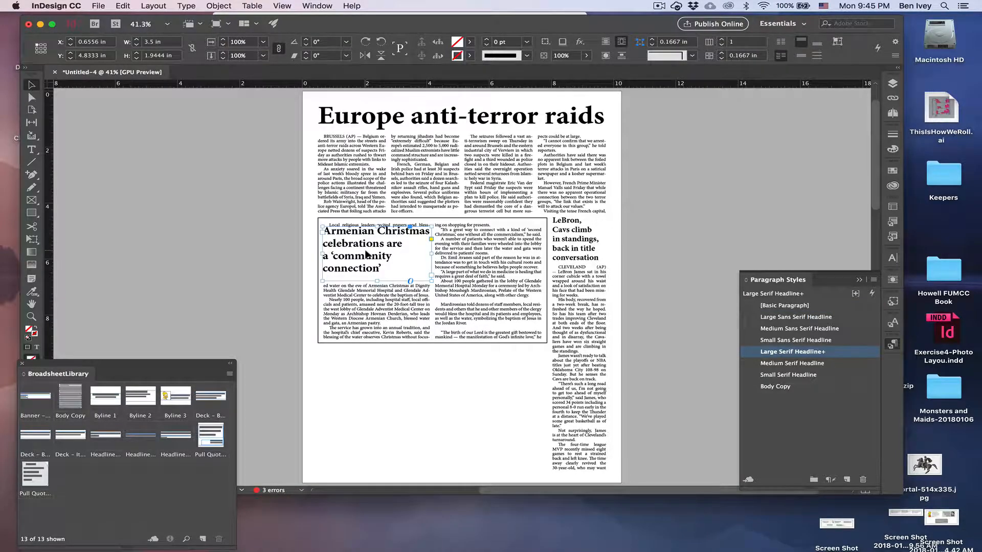
{"action": "left_click", "coordinate": [224, 208]}
Draw a shallow text frame directly below the Armenian Christmas box, spanning the four columns beside the LeBron story
{"action": "scroll", "coordinate": [360, 281], "scroll_direction": "down", "scroll_amount": 2}
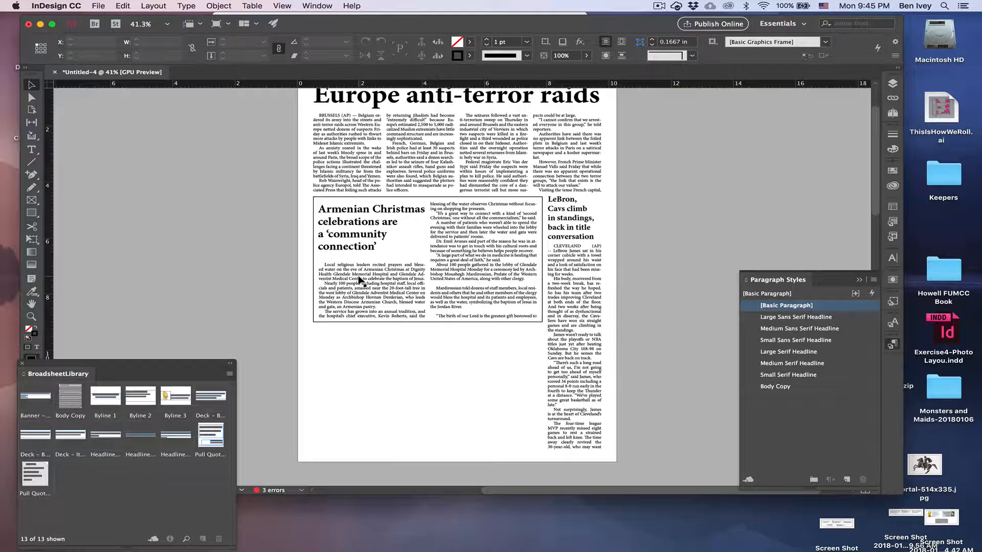
{"action": "key", "text": "t"}
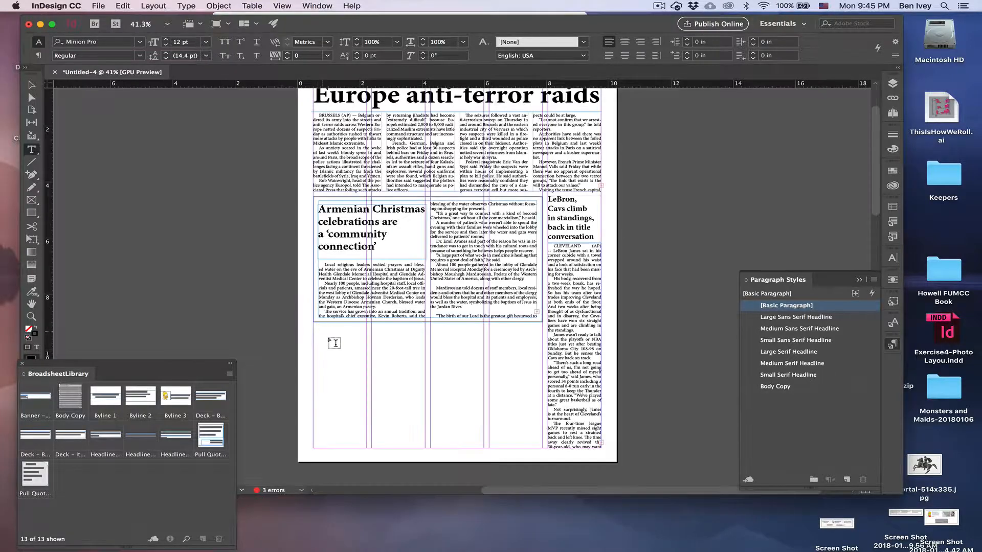
{"action": "left_click_drag", "start_coordinate": [313, 325], "coordinate": [541, 366]}
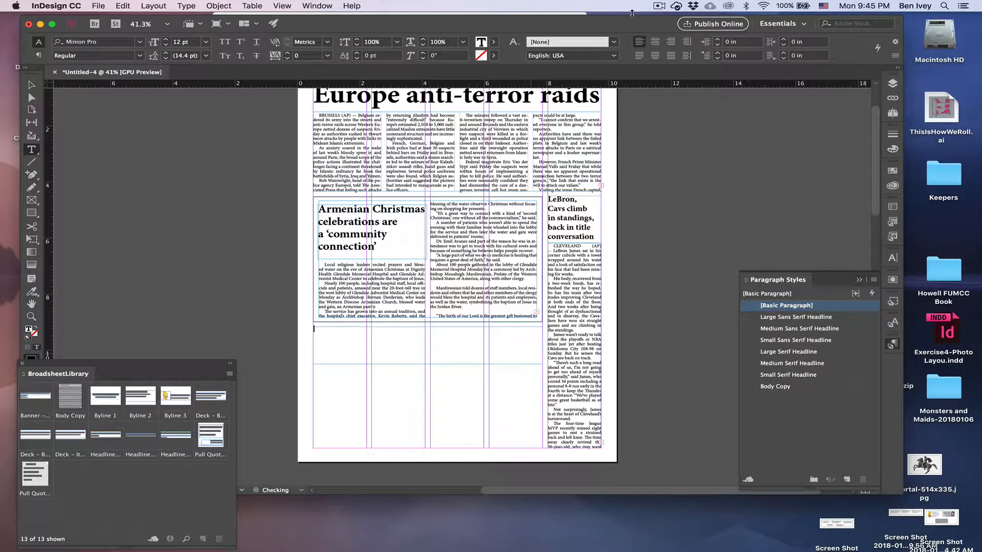
Close the Lebron document in TextEdit and move the InDesign window aside to reveal the Page Story Sets folder
{"action": "left_click_drag", "start_coordinate": [634, 21], "coordinate": [608, 80]}
{"action": "left_click", "coordinate": [457, 41]}
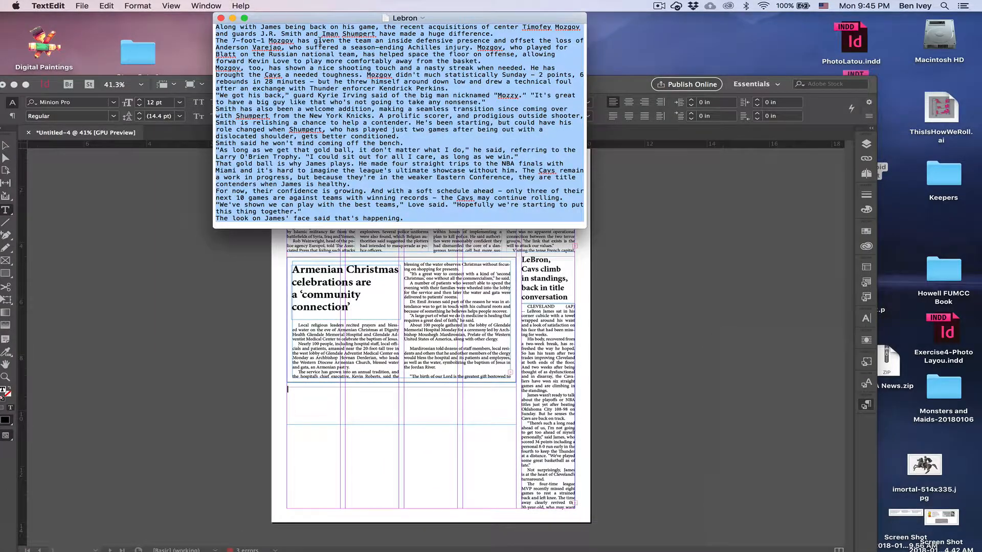
{"action": "key", "text": "super+w"}
{"action": "left_click_drag", "start_coordinate": [305, 90], "coordinate": [308, 261]}
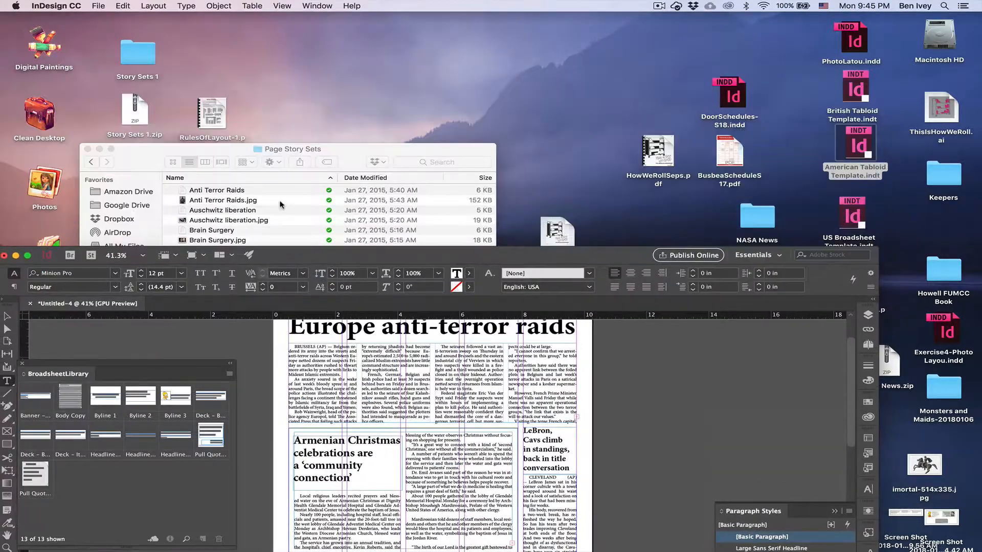
Preview the Facebook and Obama Germs story files in the Page Story Sets folder
{"action": "left_click", "coordinate": [281, 202]}
{"action": "left_click", "coordinate": [205, 321]}
{"action": "key", "text": "space"}
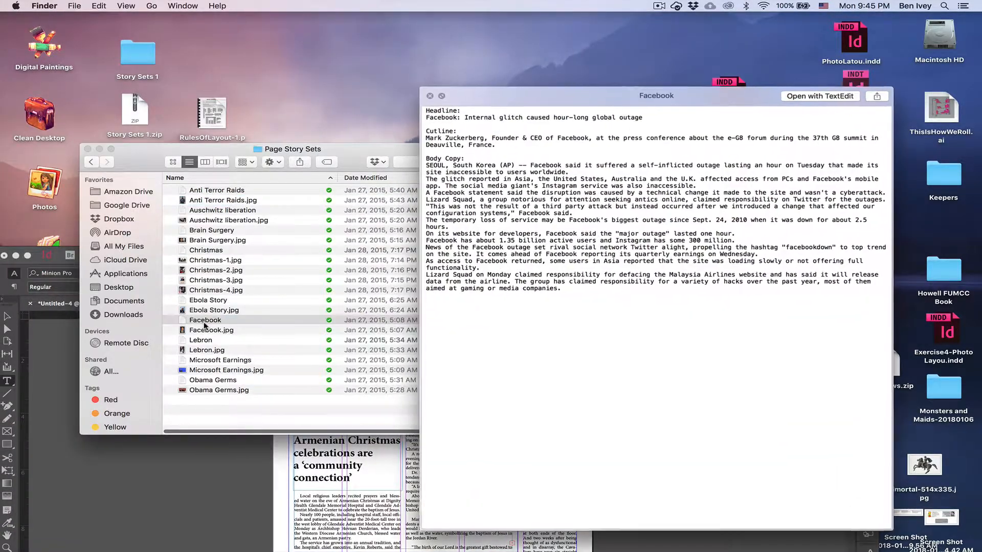
{"action": "key", "text": "space"}
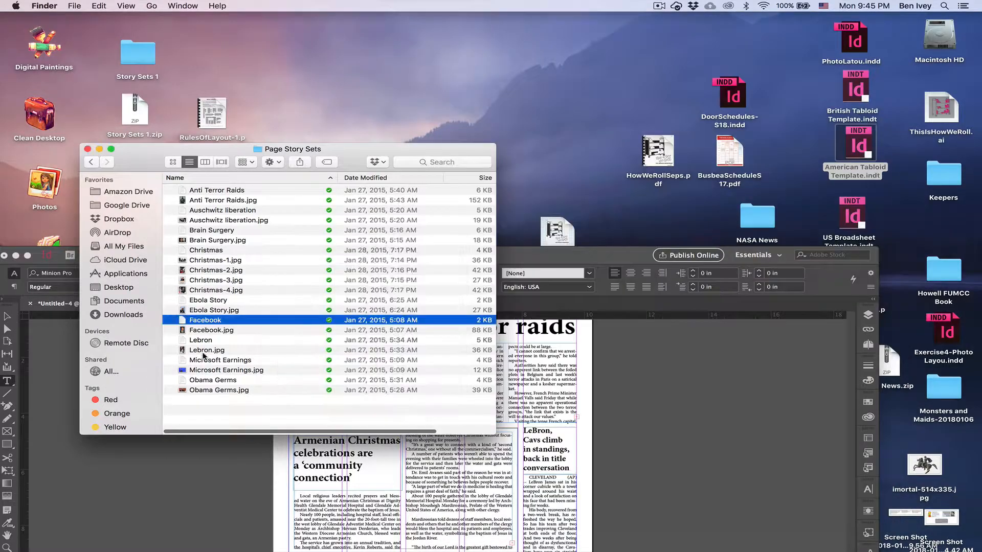
{"action": "left_click", "coordinate": [205, 381]}
{"action": "key", "text": "space"}
{"action": "key", "text": "space"}
Open the Obama Germs story in TextEdit and copy the headline "Obama wants more money to fight antibiotic-resistant germs"
{"action": "double_click", "coordinate": [211, 374]}
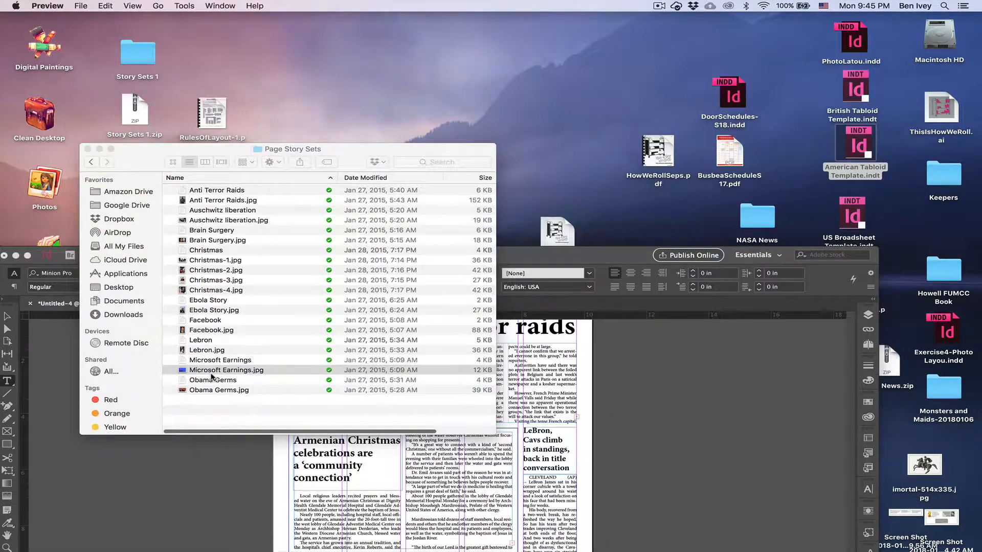
{"action": "key", "text": "cmd+q"}
{"action": "left_click", "coordinate": [212, 380]}
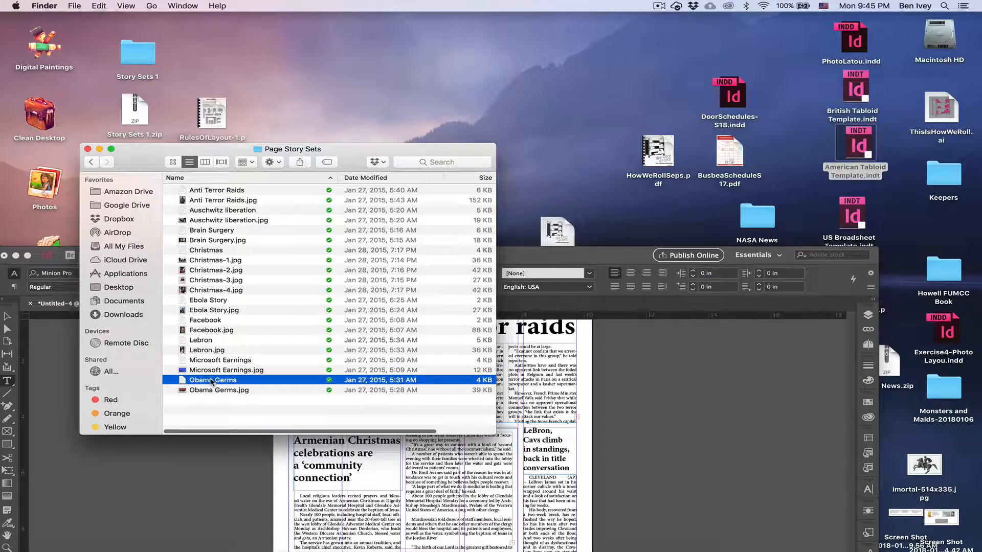
{"action": "double_click", "coordinate": [211, 381]}
{"action": "left_click_drag", "start_coordinate": [218, 34], "coordinate": [454, 33]}
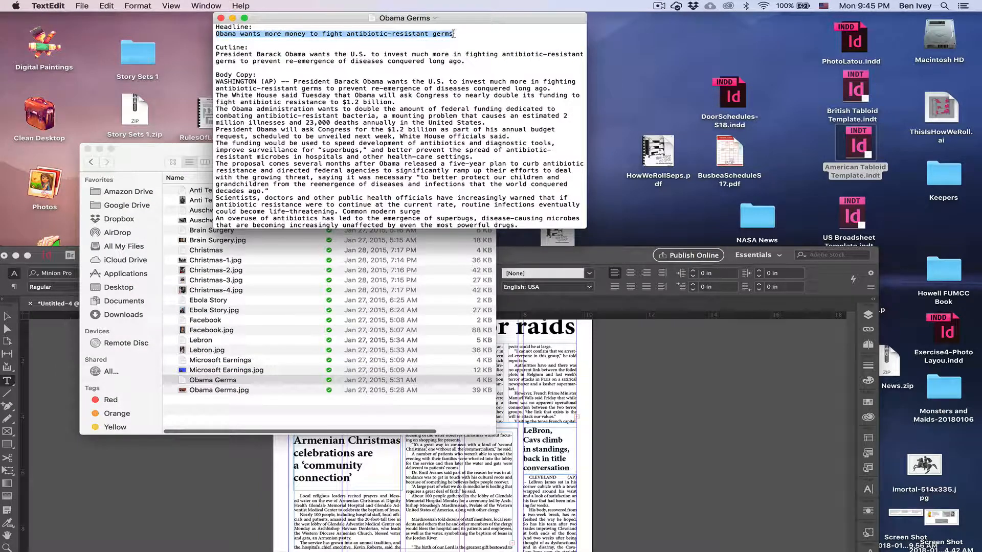
Return to InDesign, paste the Obama headline into the new frame below the Armenian box, and apply Medium Serif Headline
{"action": "left_click", "coordinate": [623, 254]}
{"action": "left_click_drag", "start_coordinate": [605, 250], "coordinate": [612, 3]}
{"action": "key", "text": "super+v"}
{"action": "key", "text": "super+a"}
{"action": "left_click", "coordinate": [778, 360]}
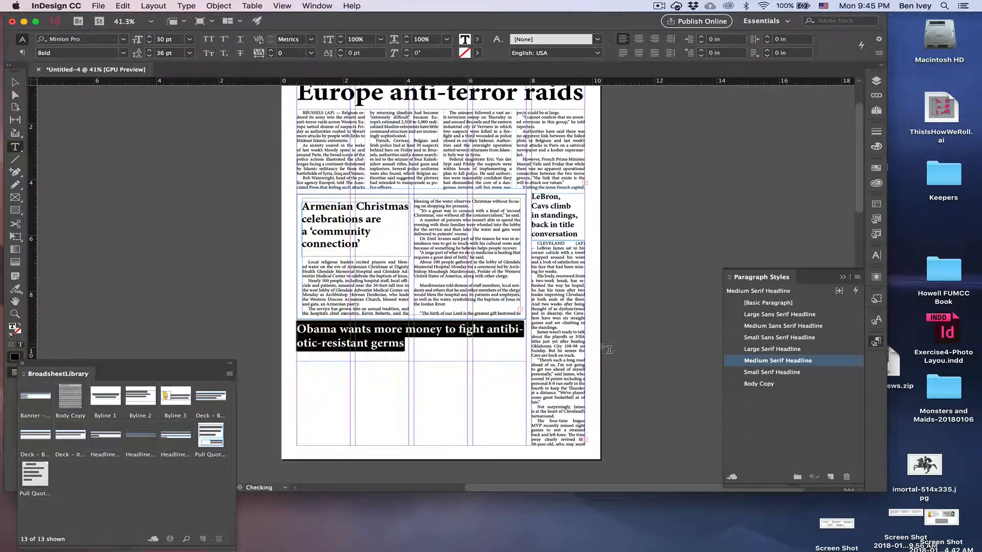
Enlarge the Obama headline's font size to 36 pt
{"action": "key", "text": "super+shift+period"}
{"action": "key", "text": "super+shift+period"}
{"action": "key", "text": "super+shift+period"}
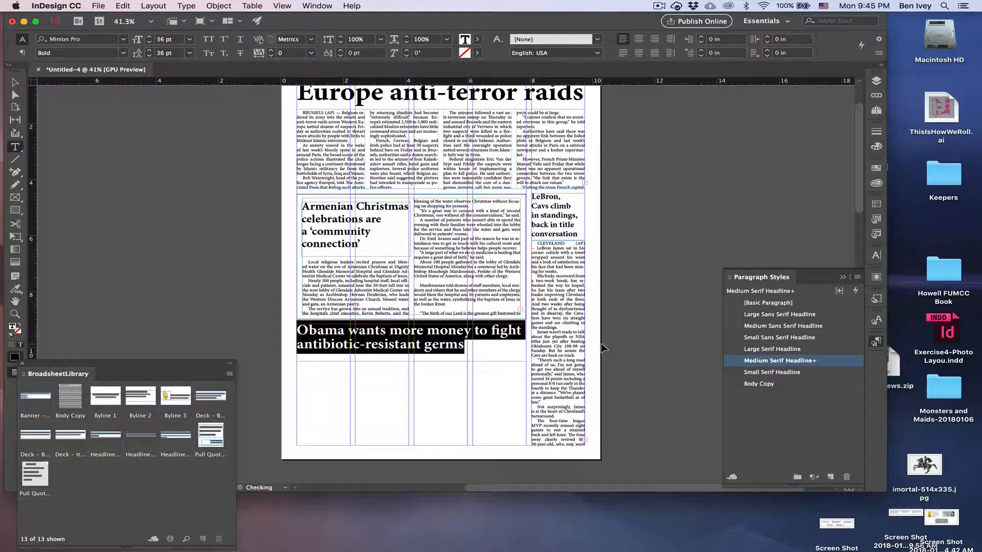
Apply the Medium Sans Serif Headline style to the whole Obama headline
{"action": "left_click", "coordinate": [15, 82]}
{"action": "double_click", "coordinate": [320, 331]}
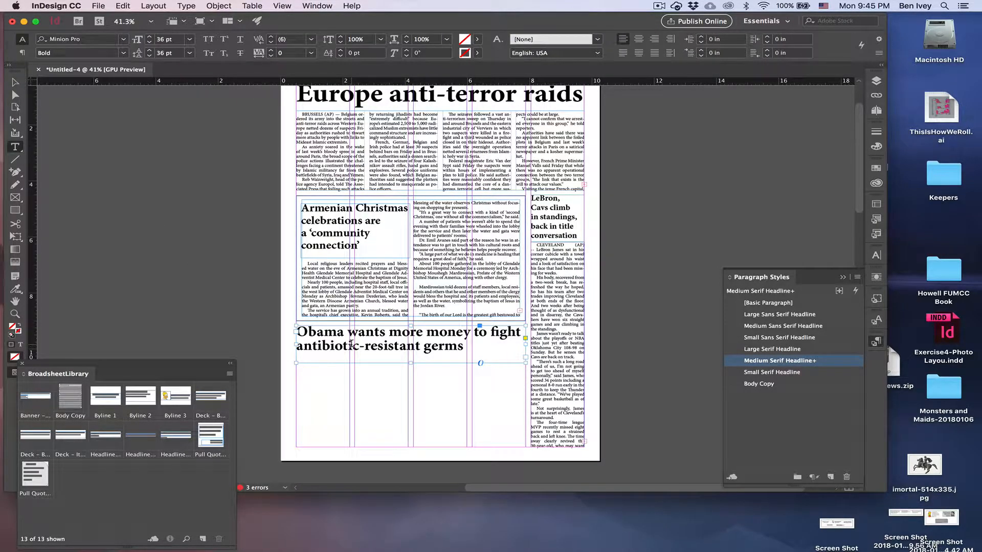
{"action": "key", "text": "super+a"}
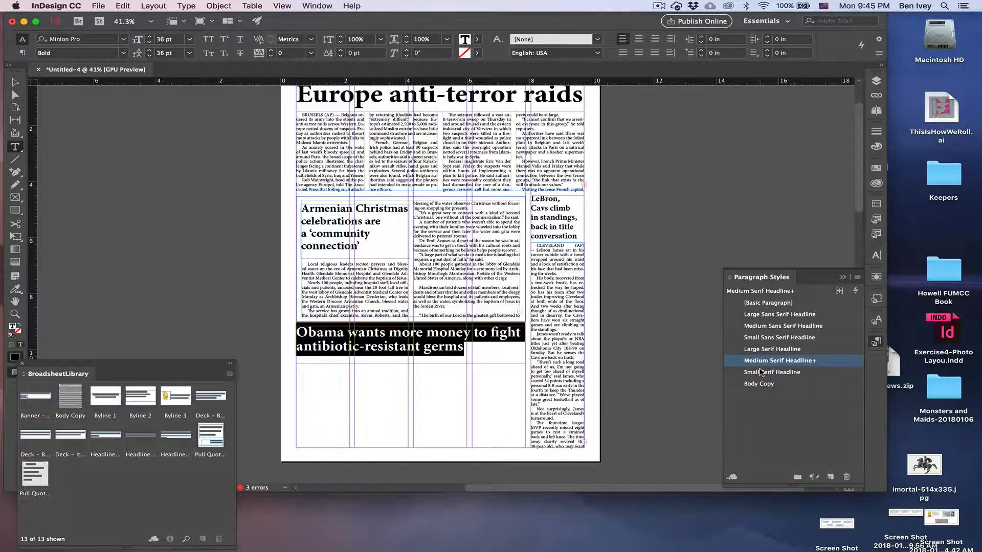
{"action": "left_click", "coordinate": [763, 326]}
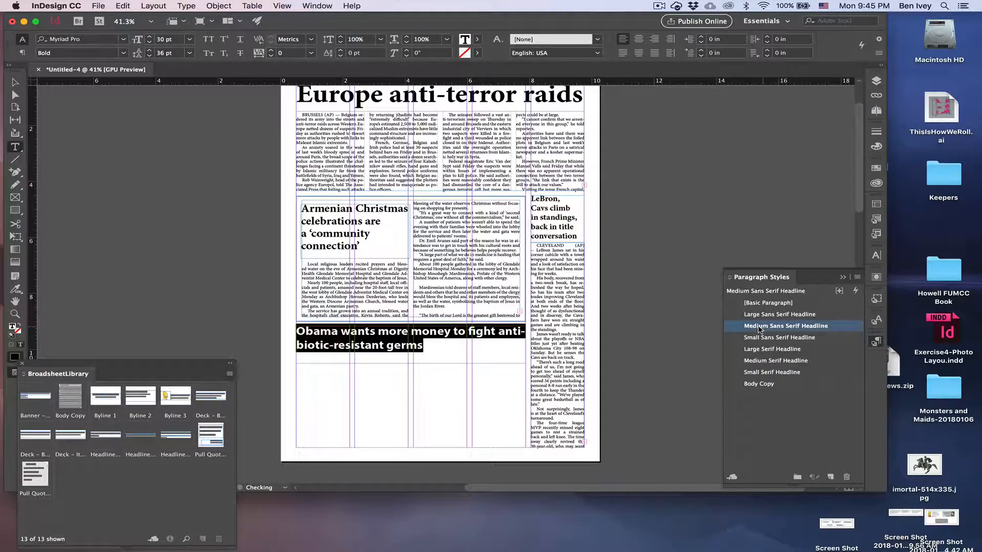
Enlarge the Obama headline to 34 pt and draw a body text frame filling the space beneath it
{"action": "key", "text": "super+shift+period"}
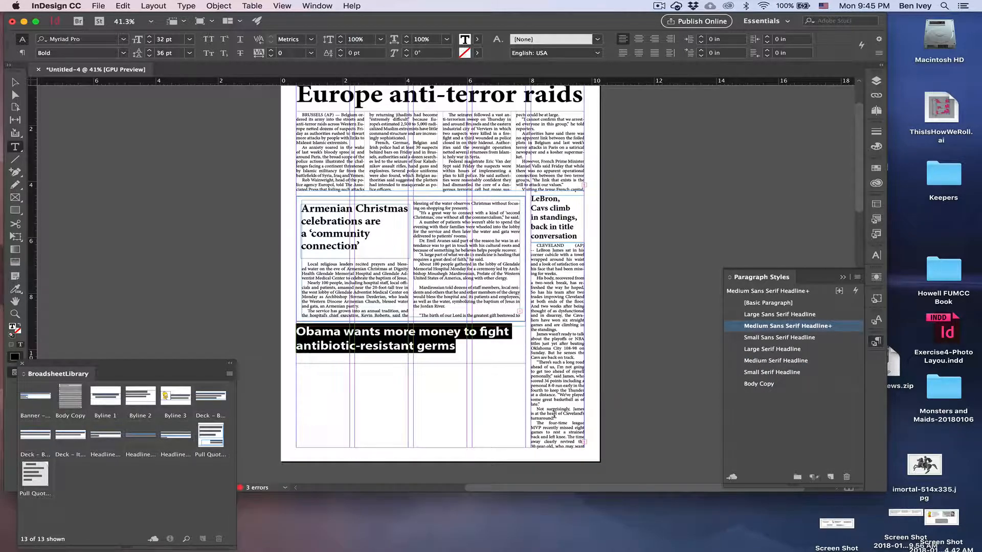
{"action": "key", "text": "super+shift+period"}
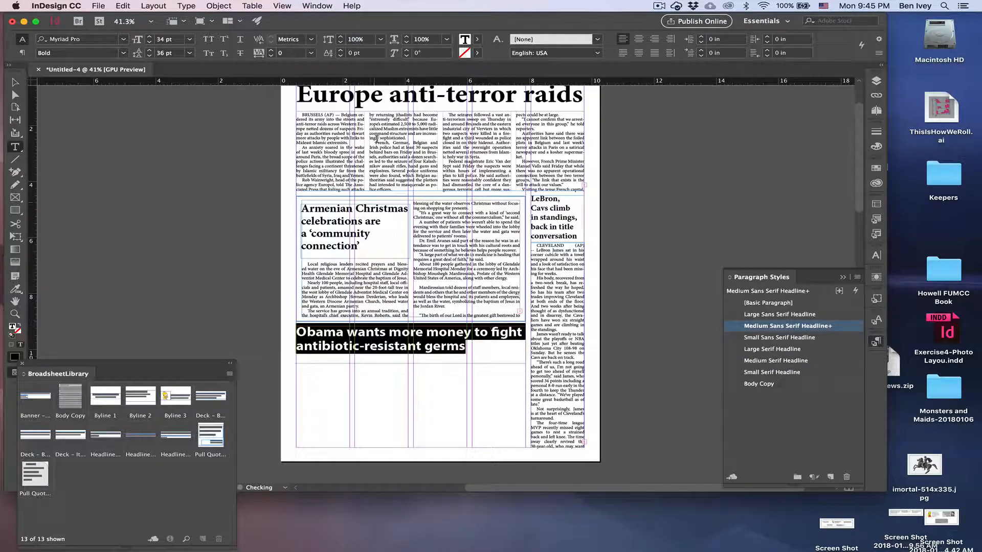
{"action": "mouse_move", "coordinate": [296, 448]}
{"action": "left_mouse_down"}
{"action": "mouse_move", "coordinate": [521, 345]}
{"action": "mouse_move", "coordinate": [526, 355]}
{"action": "left_mouse_up"}
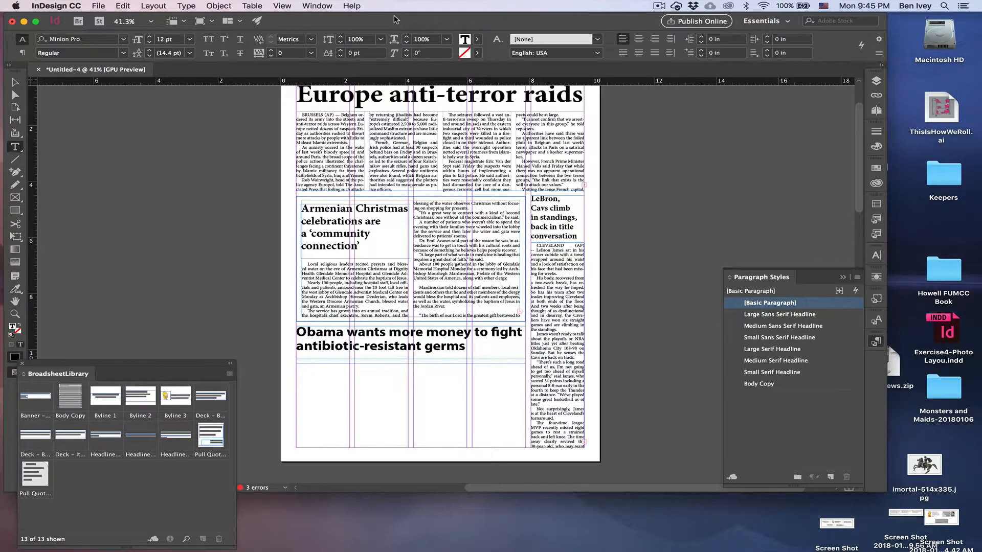
Copy the Obama Germs story's body text in TextEdit and paste it into the new frame in InDesign
{"action": "key", "text": "super+Tab"}
{"action": "left_click_drag", "start_coordinate": [214, 82], "coordinate": [250, 295]}
{"action": "key", "text": "super+c"}
{"action": "key", "text": "super+Tab"}
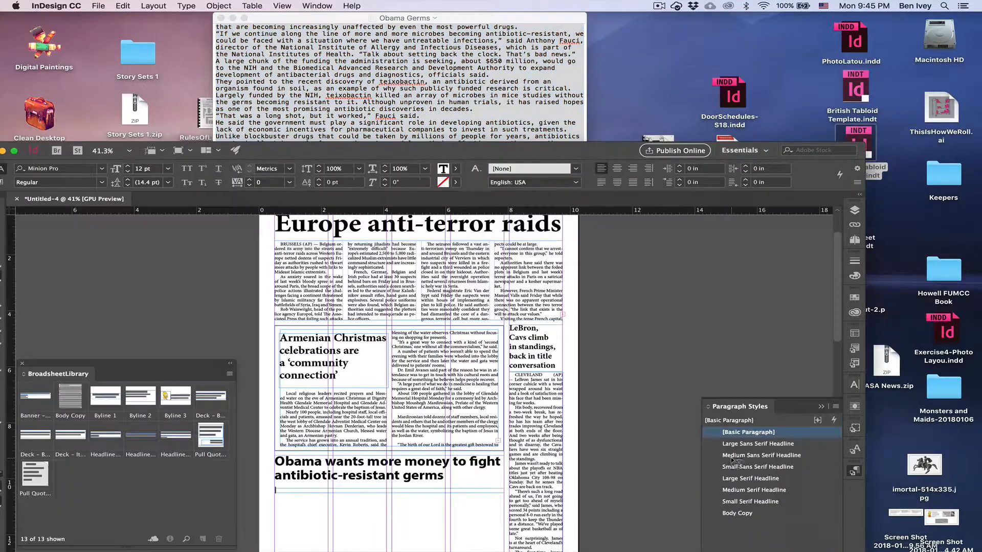
{"action": "key", "text": "super+v"}
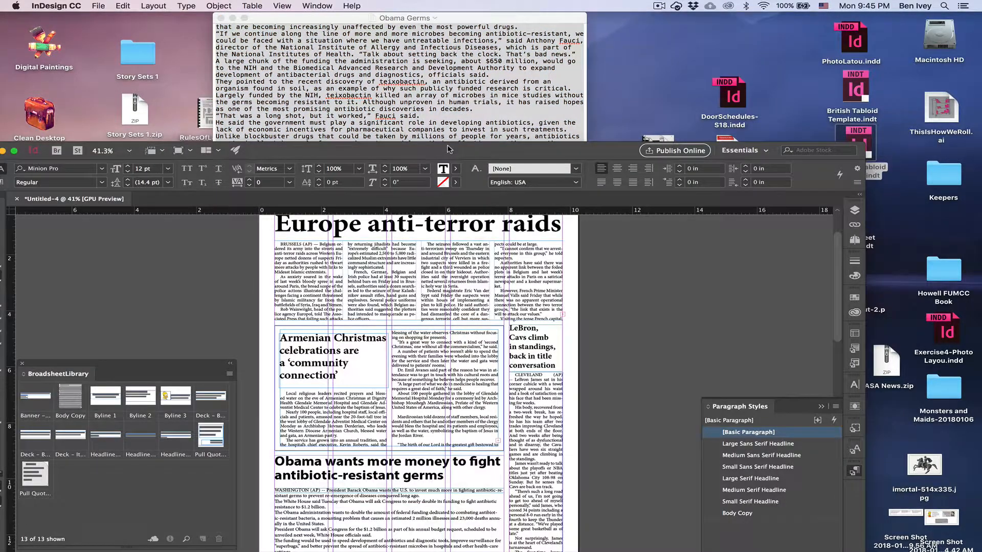
{"action": "left_click_drag", "start_coordinate": [447, 151], "coordinate": [464, 28]}
Apply the Body Copy paragraph style to all of the pasted Obama story text
{"action": "left_click", "coordinate": [762, 392]}
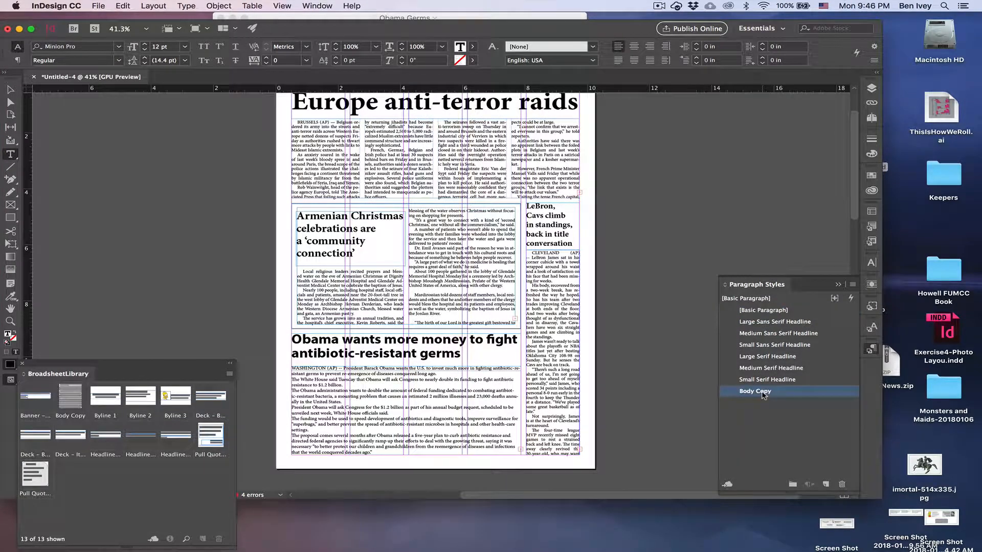
{"action": "key", "text": "super+a"}
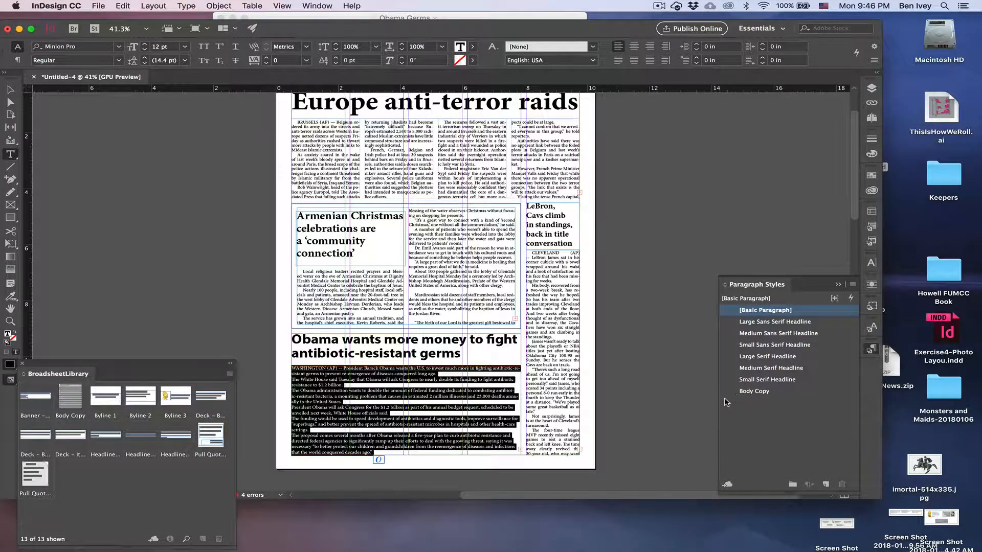
{"action": "left_click", "coordinate": [747, 391]}
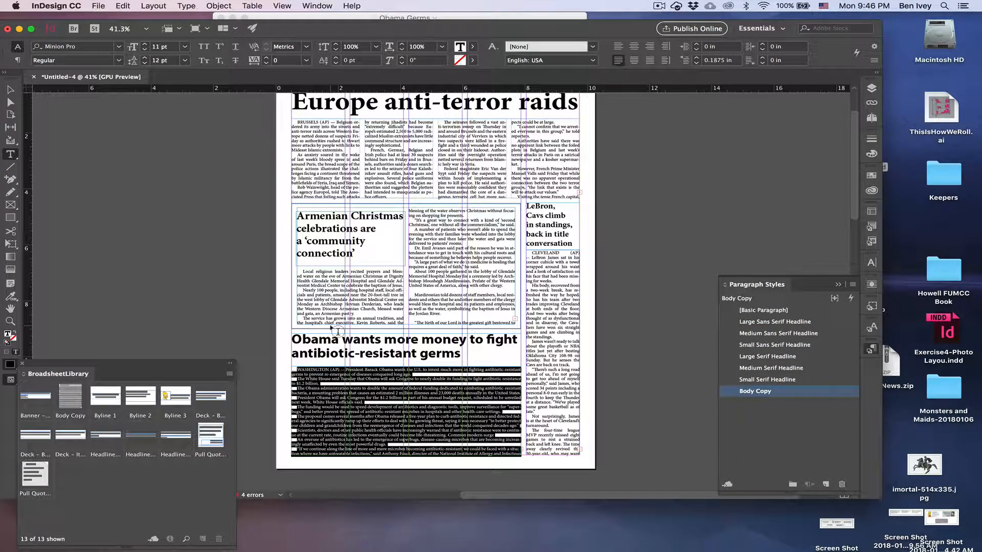
Switch to preview display and set the Obama story's body frame to three columns
{"action": "left_click", "coordinate": [10, 90]}
{"action": "key", "text": "w"}
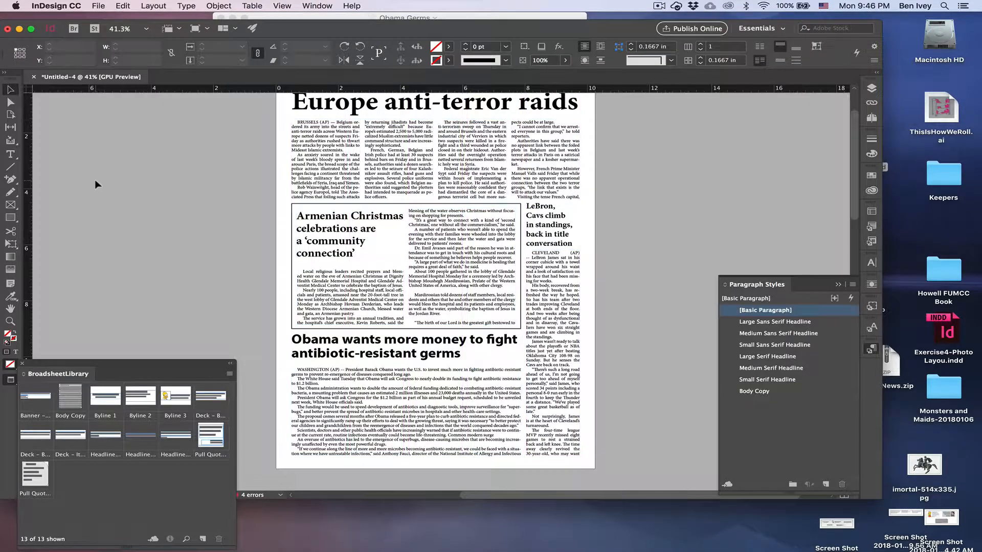
{"action": "left_click", "coordinate": [450, 404]}
{"action": "scroll", "coordinate": [671, 321], "scroll_direction": "up", "scroll_amount": 1}
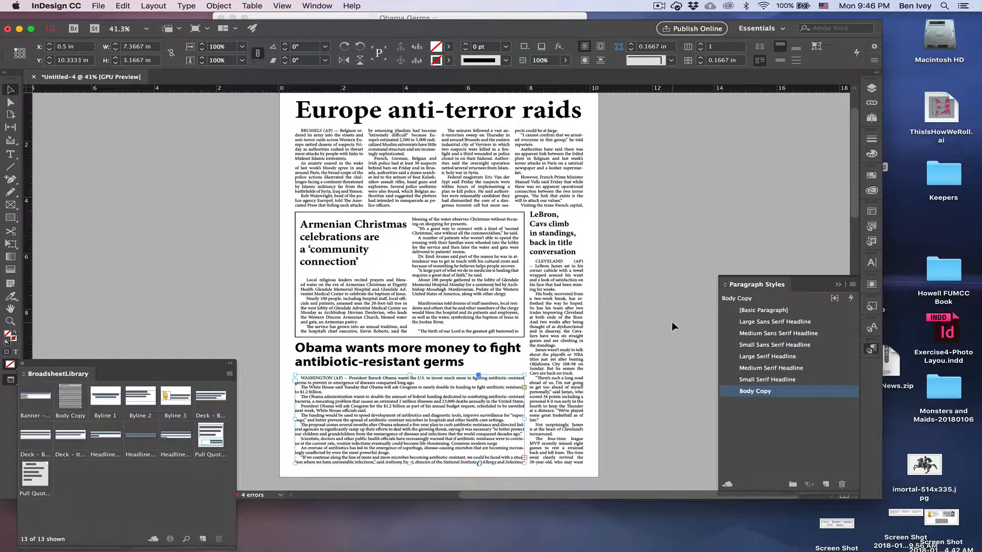
{"action": "left_click", "coordinate": [700, 45]}
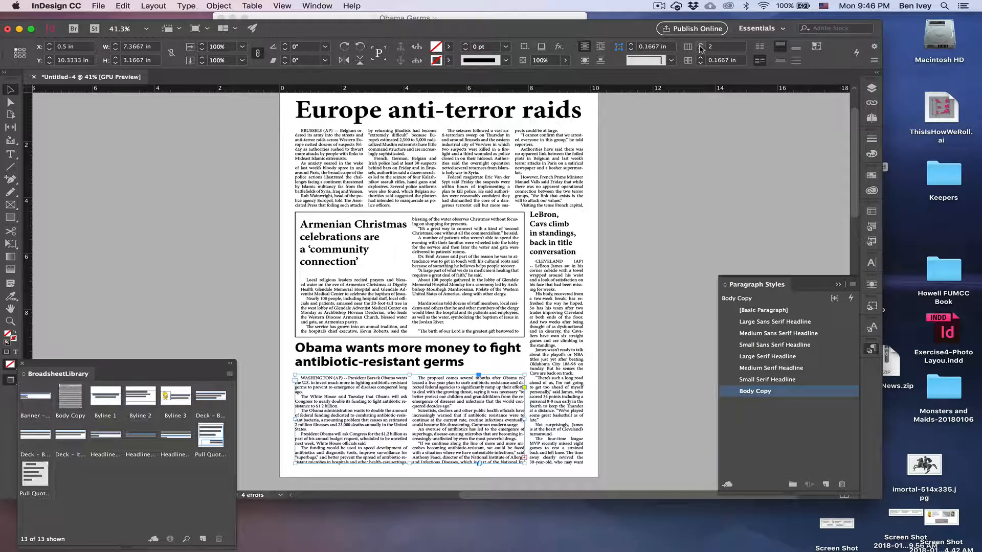
{"action": "left_click", "coordinate": [700, 46]}
{"action": "left_click", "coordinate": [654, 246]}
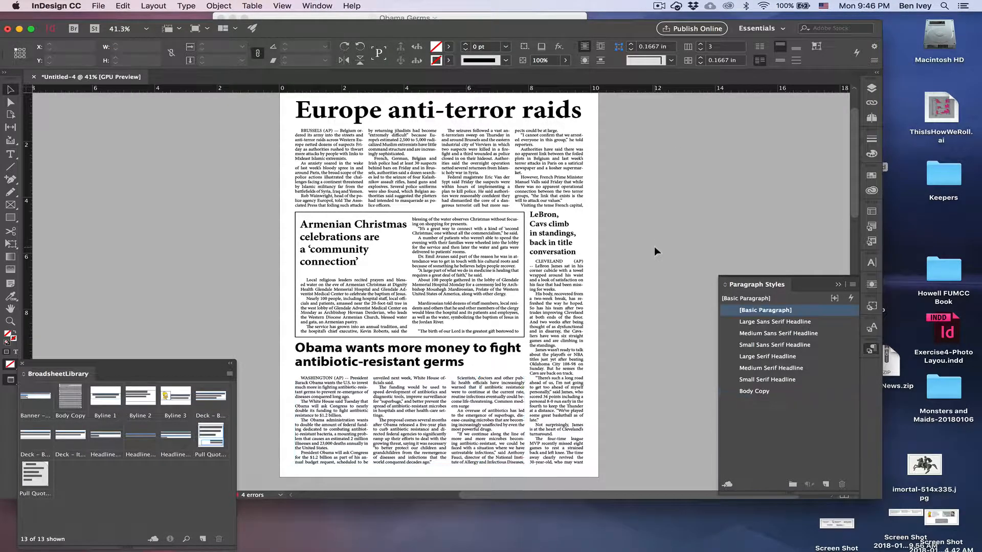
Shorten the Europe story's body frame slightly so its bottom edge sits higher above the Armenian box
{"action": "scroll", "coordinate": [665, 368], "scroll_direction": "down", "scroll_amount": 1}
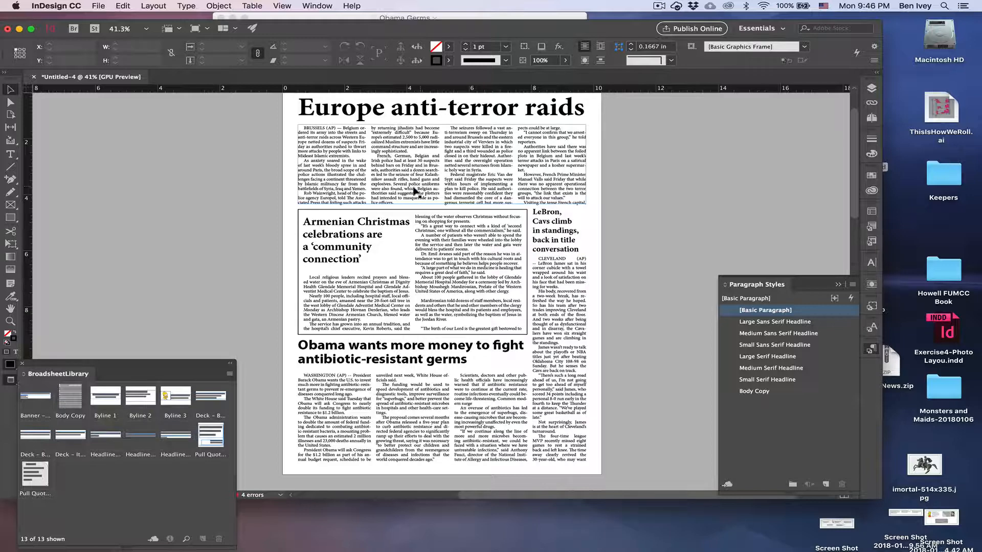
{"action": "left_click", "coordinate": [443, 203]}
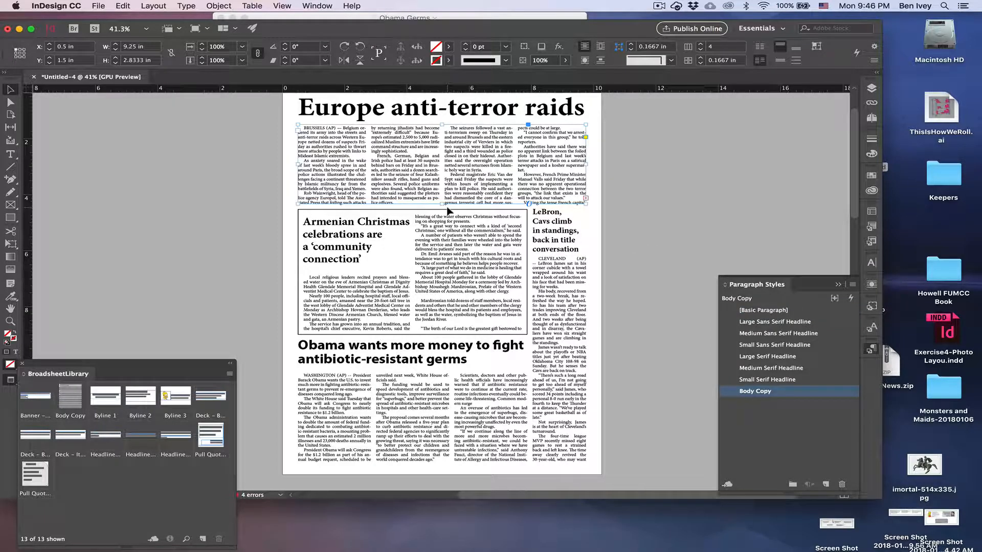
{"action": "left_click_drag", "start_coordinate": [443, 204], "coordinate": [443, 203]}
{"action": "left_click", "coordinate": [679, 250]}
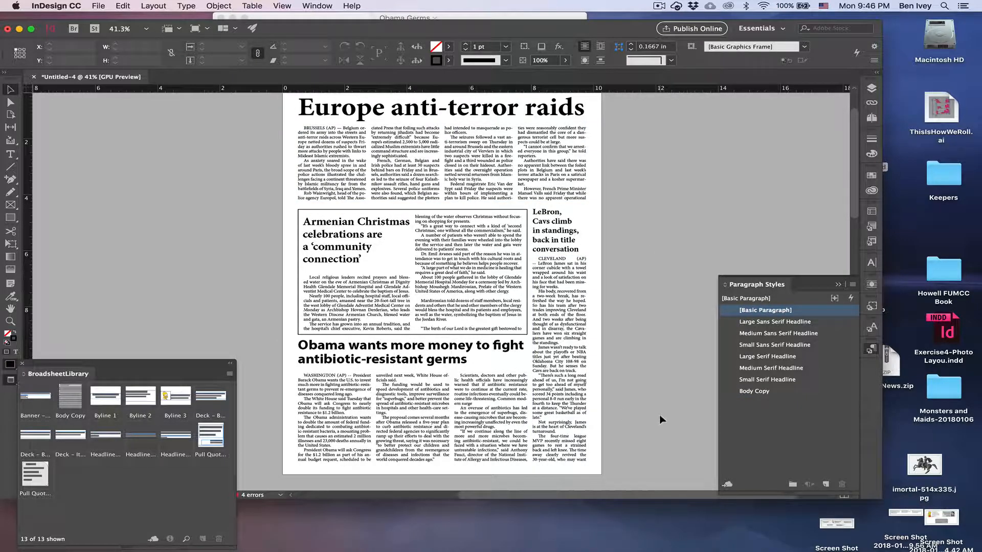
Narrow the Obama body frame slightly and its headline frame so "fight" moves to the headline's second line
{"action": "left_click", "coordinate": [516, 425]}
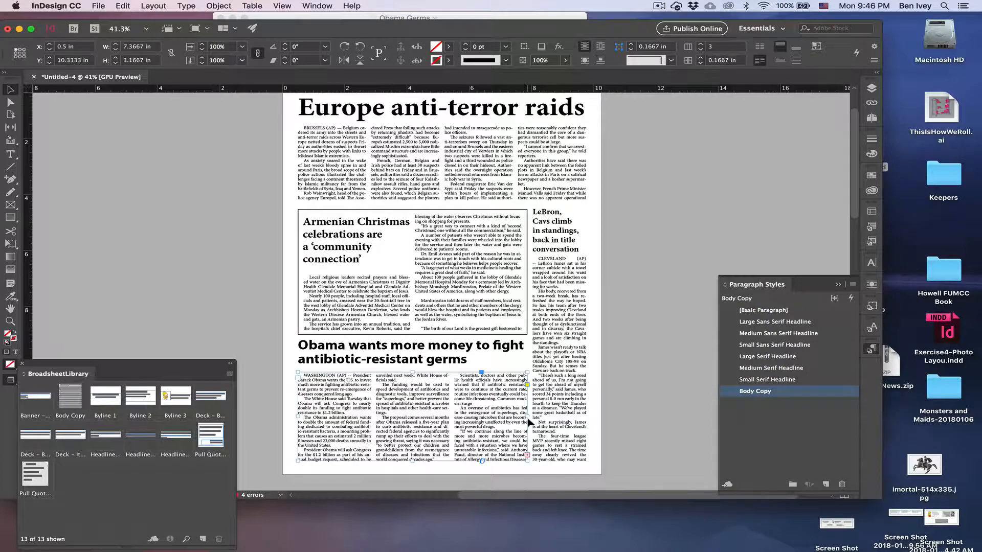
{"action": "left_click_drag", "start_coordinate": [530, 418], "coordinate": [524, 417]}
{"action": "left_click", "coordinate": [519, 351]}
{"action": "left_click_drag", "start_coordinate": [527, 358], "coordinate": [498, 357]}
{"action": "left_click", "coordinate": [649, 397]}
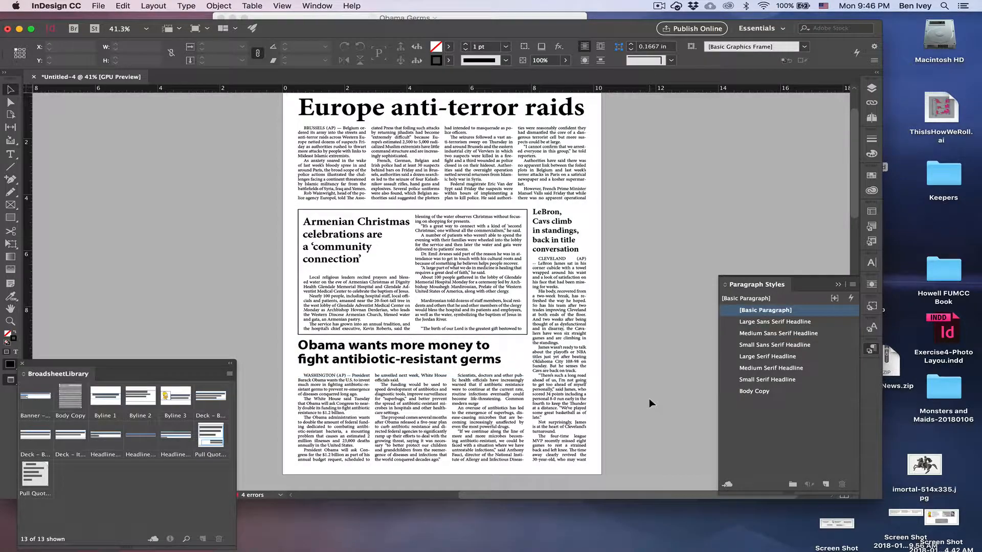
Examine the gaps between the Armenian box, the Obama story and the LeBron column up close
{"action": "scroll", "coordinate": [649, 398], "scroll_direction": "up", "scroll_amount": 5}
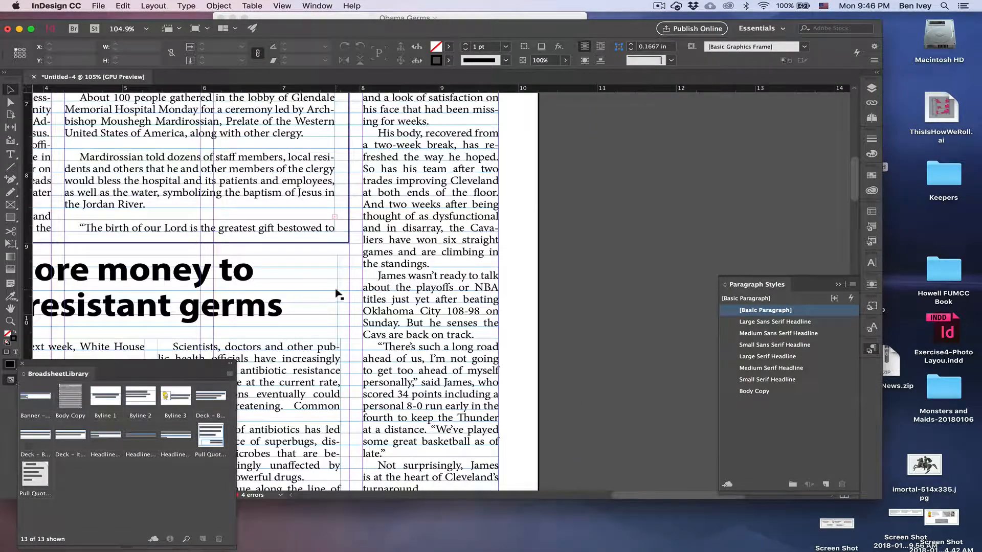
{"action": "scroll", "coordinate": [377, 308], "scroll_direction": "down", "scroll_amount": 5}
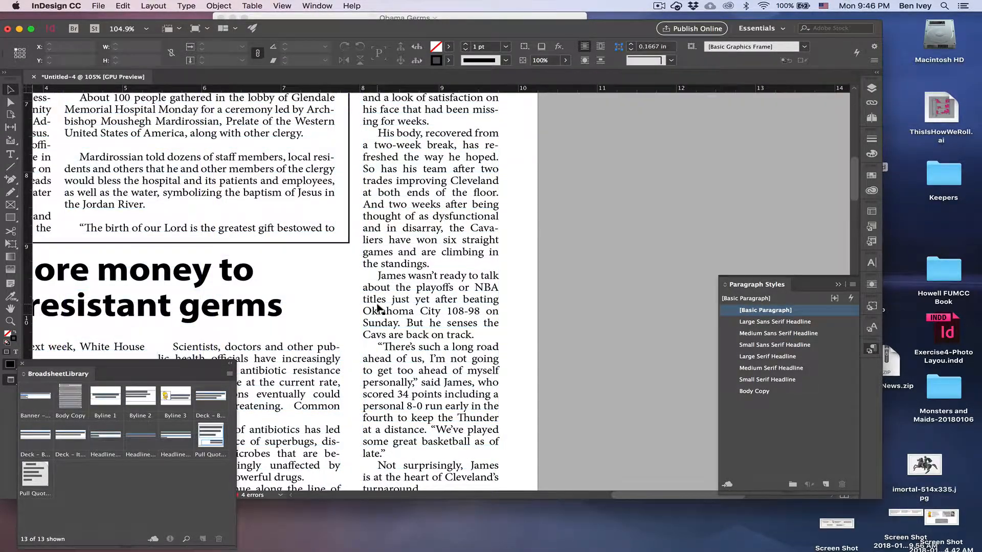
{"action": "scroll", "coordinate": [377, 308], "scroll_direction": "left", "scroll_amount": 1}
{"action": "scroll", "coordinate": [377, 307], "scroll_direction": "up", "scroll_amount": 1}
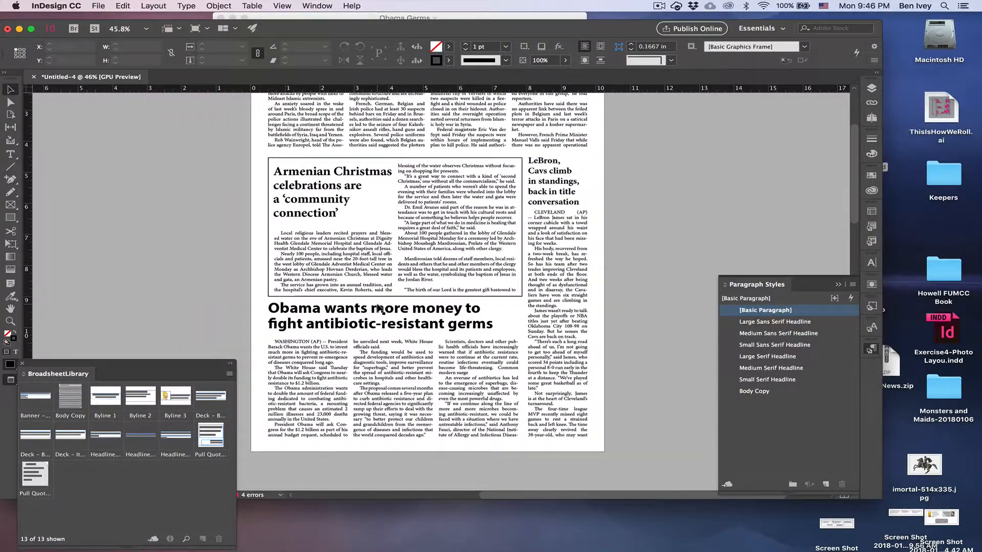
{"action": "left_click", "coordinate": [452, 241]}
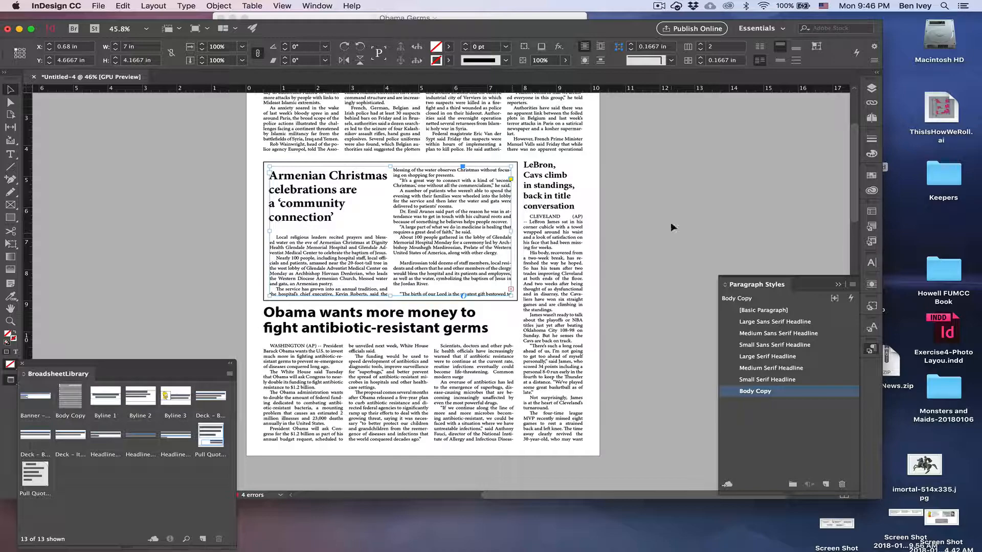
{"action": "left_click", "coordinate": [671, 222]}
Place the Byline 1 library item at the top of the Europe story's first column
{"action": "scroll", "coordinate": [670, 222], "scroll_direction": "up", "scroll_amount": 5}
{"action": "scroll", "coordinate": [670, 222], "scroll_direction": "left", "scroll_amount": 1}
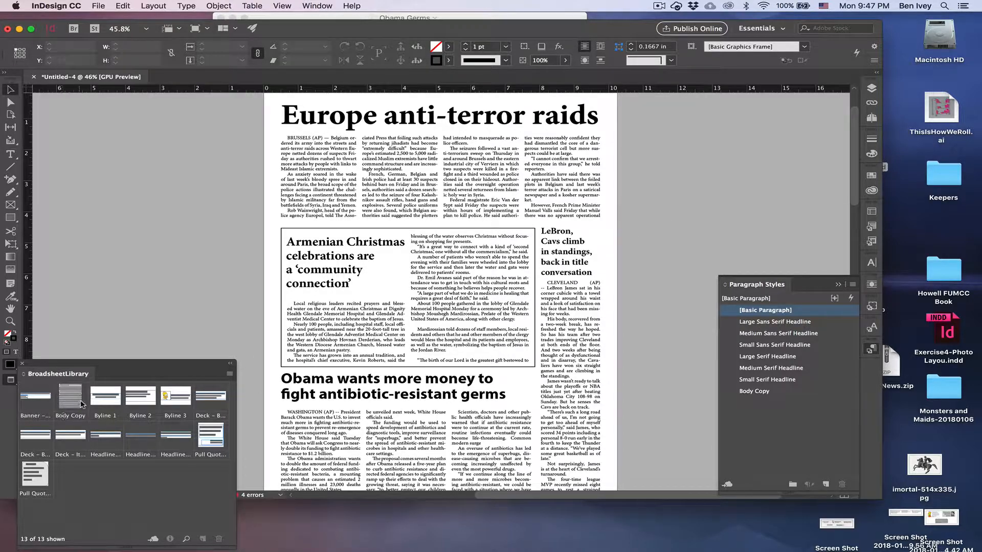
{"action": "left_click_drag", "start_coordinate": [108, 401], "coordinate": [320, 148]}
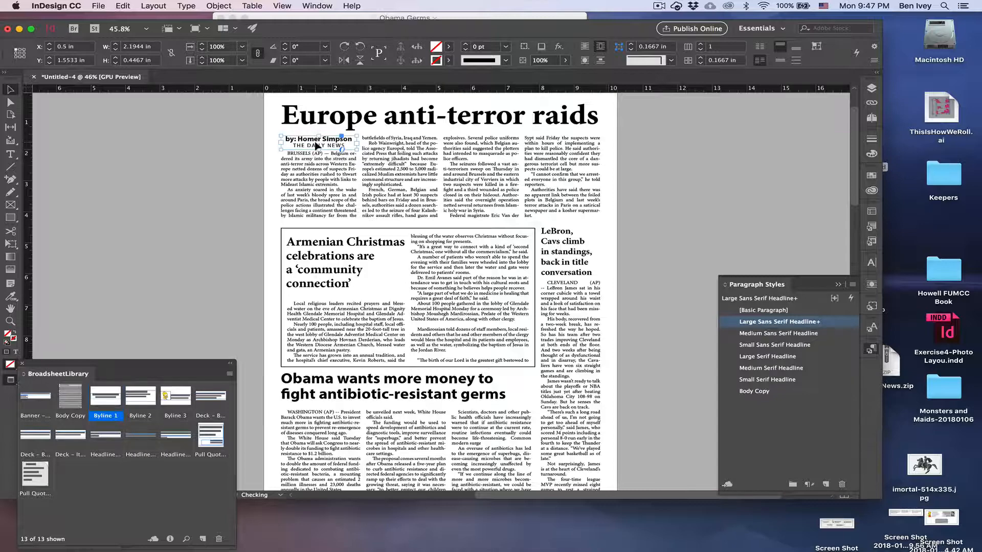
{"action": "left_click", "coordinate": [200, 179]}
Place the bulleted deck from the library across the Europe story's second and third columns and shorten its frame
{"action": "left_click", "coordinate": [37, 436]}
{"action": "left_click_drag", "start_coordinate": [37, 437], "coordinate": [438, 157]}
{"action": "double_click", "coordinate": [438, 157]}
{"action": "key", "text": "super+a"}
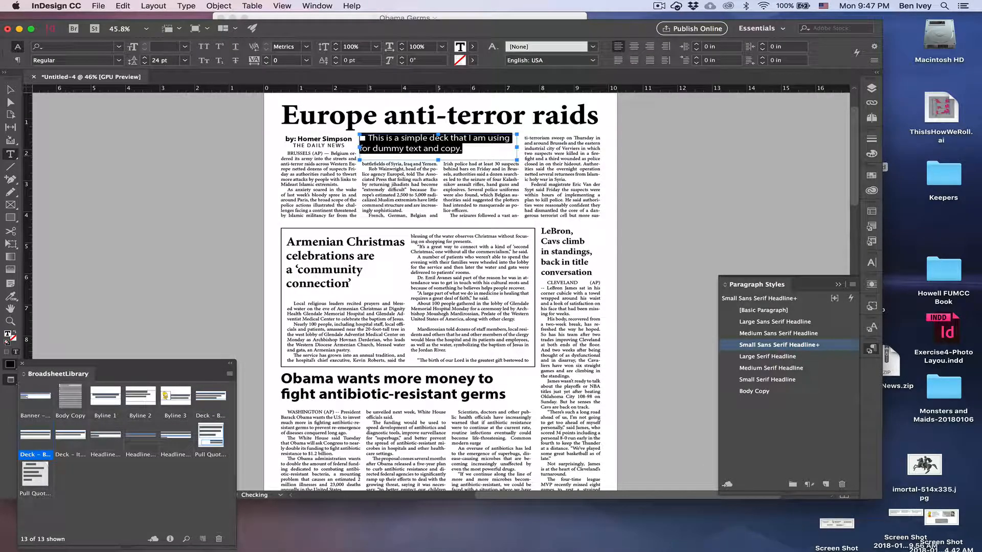
{"action": "key", "text": "Escape"}
{"action": "left_click_drag", "start_coordinate": [438, 160], "coordinate": [438, 154]}
{"action": "left_click", "coordinate": [185, 201]}
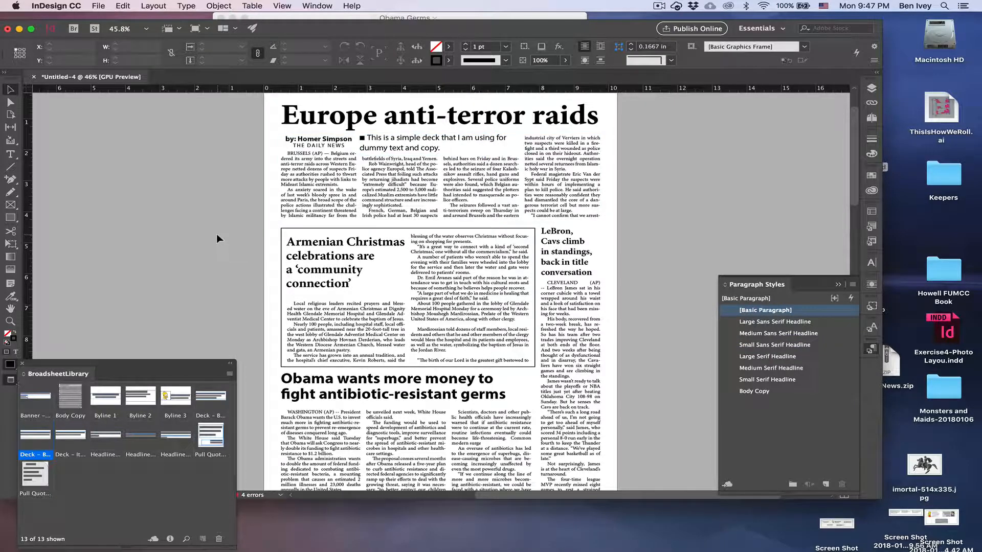
Place the italic deck from the library below the Armenian headline and narrow it to about 3.28 in to fit the column
{"action": "scroll", "coordinate": [271, 281], "scroll_direction": "down", "scroll_amount": 1}
{"action": "scroll", "coordinate": [270, 276], "scroll_direction": "down", "scroll_amount": 1}
{"action": "left_click", "coordinate": [10, 154]}
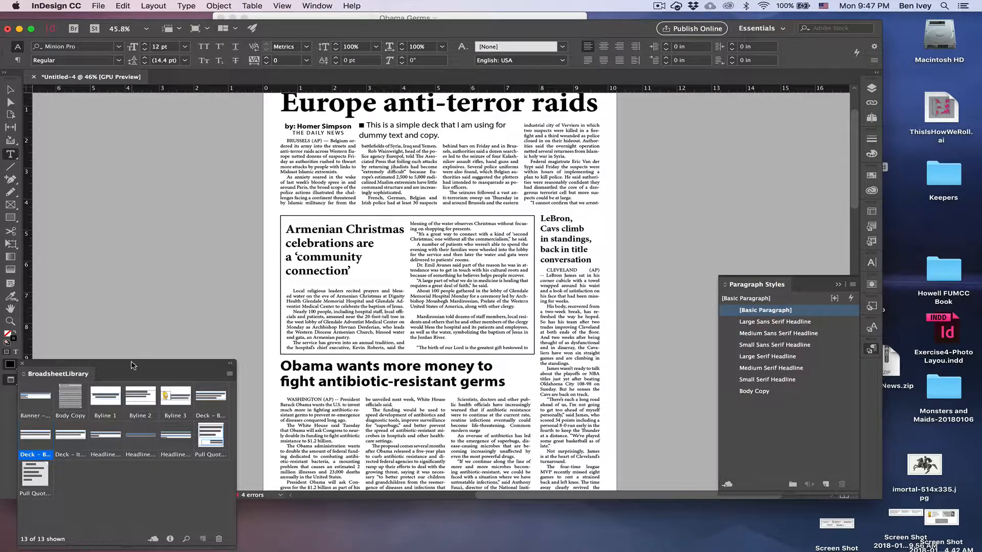
{"action": "left_click_drag", "start_coordinate": [67, 437], "coordinate": [360, 305]}
{"action": "left_click", "coordinate": [11, 90]}
{"action": "left_click", "coordinate": [150, 261]}
{"action": "left_click_drag", "start_coordinate": [450, 315], "coordinate": [403, 315]}
{"action": "left_click", "coordinate": [236, 290]}
{"action": "left_click_drag", "start_coordinate": [309, 307], "coordinate": [318, 305]}
{"action": "left_click", "coordinate": [60, 224]}
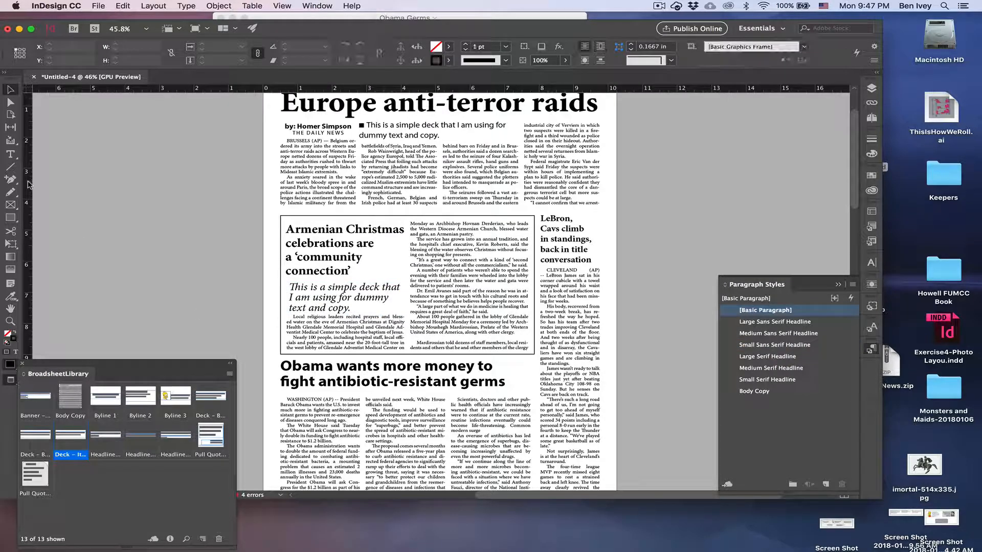
{"action": "left_click", "coordinate": [107, 401]}
{"action": "left_click", "coordinate": [148, 399]}
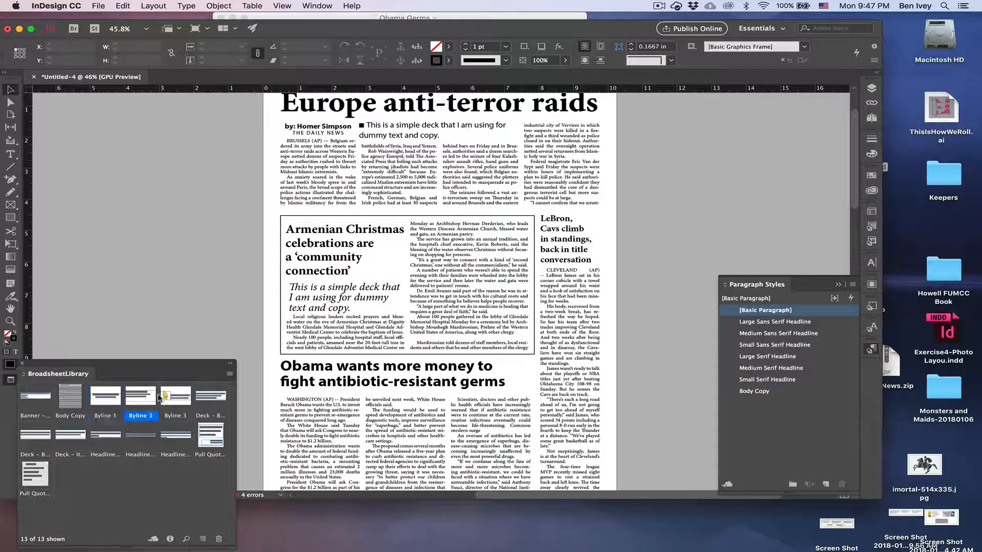
{"action": "left_click_drag", "start_coordinate": [166, 397], "coordinate": [412, 222]}
{"action": "left_click", "coordinate": [232, 245]}
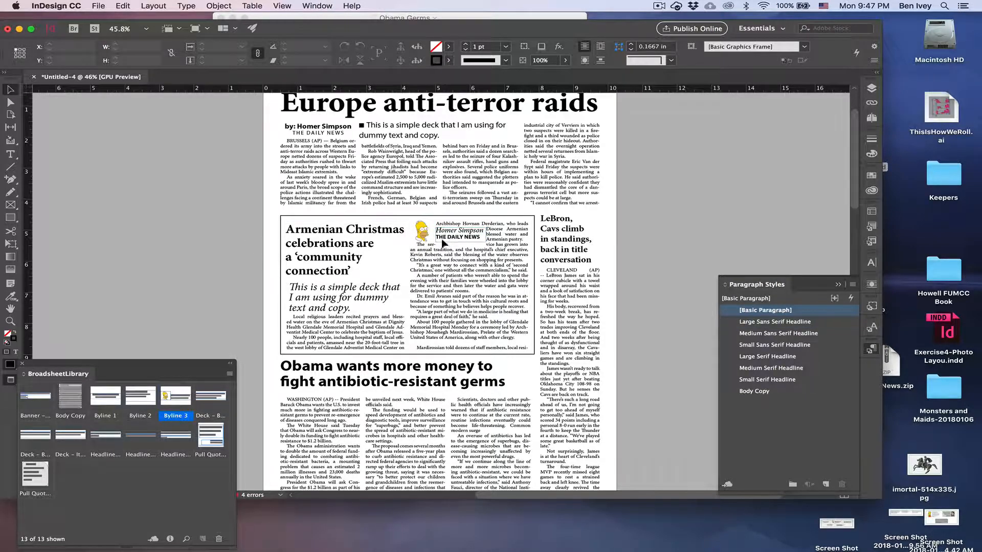
{"action": "left_click", "coordinate": [341, 333]}
{"action": "left_click_drag", "start_coordinate": [341, 333], "coordinate": [306, 320]}
{"action": "key", "text": "super+z"}
{"action": "key", "text": "super+z"}
Place the Byline 3 library item with its portrait beneath the italic deck and fit it across the column
{"action": "left_click_drag", "start_coordinate": [185, 399], "coordinate": [302, 326]}
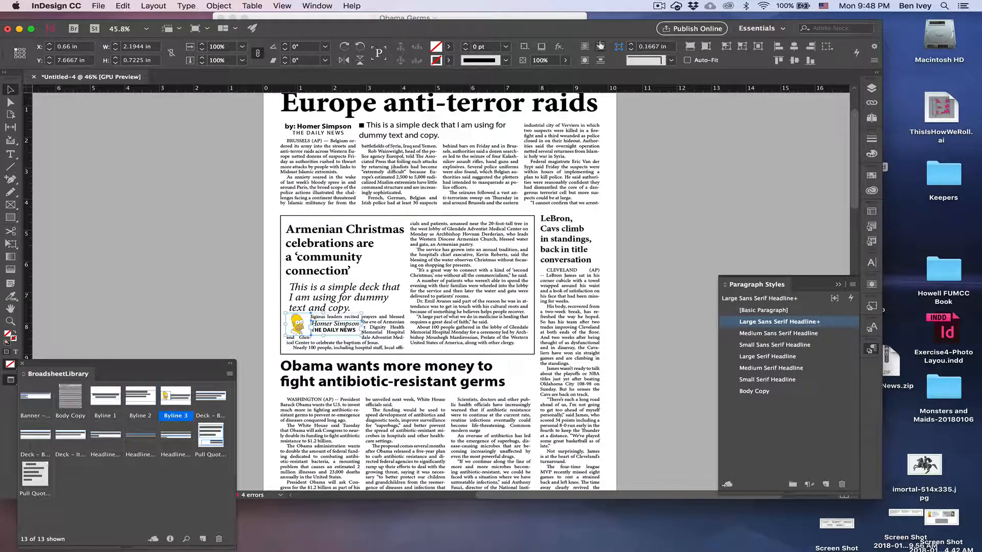
{"action": "left_click_drag", "start_coordinate": [364, 323], "coordinate": [407, 325]}
{"action": "left_click", "coordinate": [214, 299]}
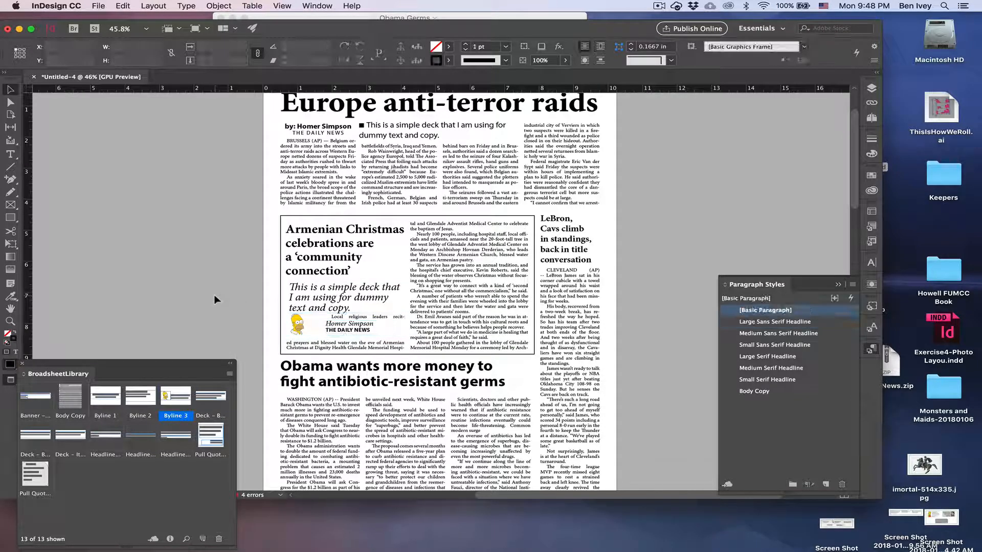
{"action": "left_click", "coordinate": [352, 329]}
{"action": "left_click_drag", "start_coordinate": [363, 320], "coordinate": [364, 314]}
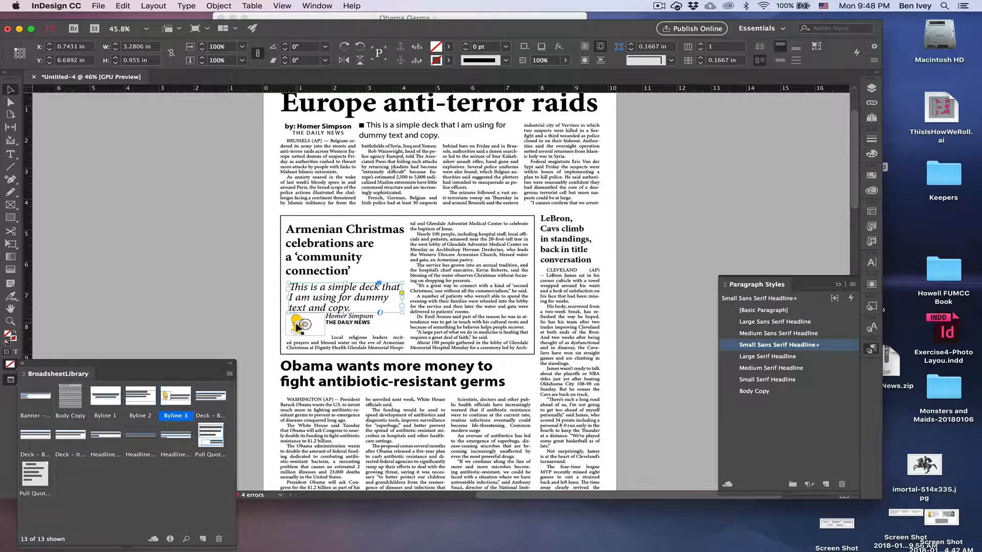
Delete the portrait and text of Byline 3 from the Armenian story
{"action": "left_click", "coordinate": [297, 325]}
{"action": "key", "text": "Delete"}
{"action": "left_click", "coordinate": [330, 330]}
{"action": "key", "text": "Delete"}
Trim the italic deck to "This is a simple deck that" and shorten its frame to about 0.48 in high
{"action": "key", "text": "t"}
{"action": "left_click_drag", "start_coordinate": [352, 307], "coordinate": [289, 298]}
{"action": "key", "text": "BackSpace"}
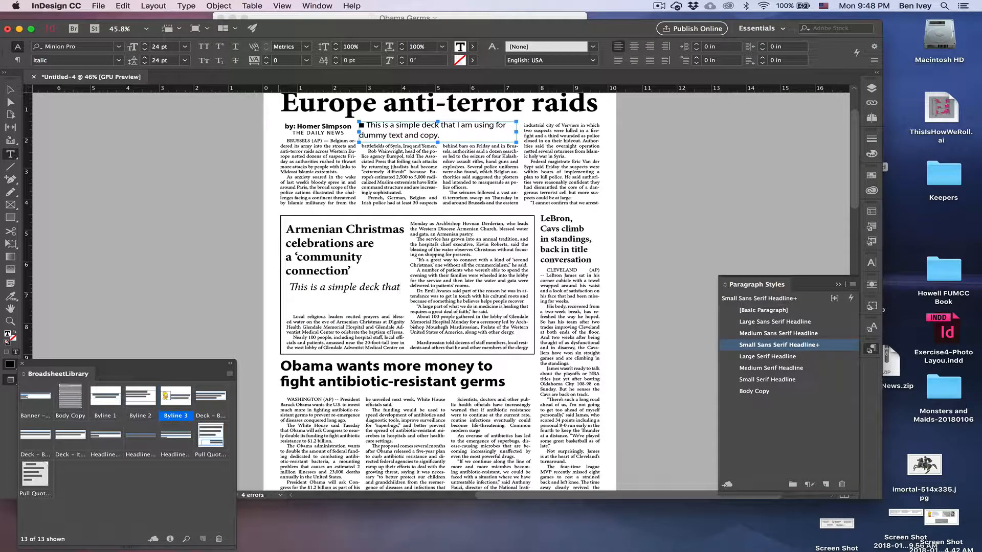
{"action": "left_click", "coordinate": [11, 90]}
{"action": "left_click_drag", "start_coordinate": [344, 312], "coordinate": [345, 298]}
Place the Byline 2 library item beneath the italic deck in the Armenian story's first column
{"action": "left_click", "coordinate": [134, 401]}
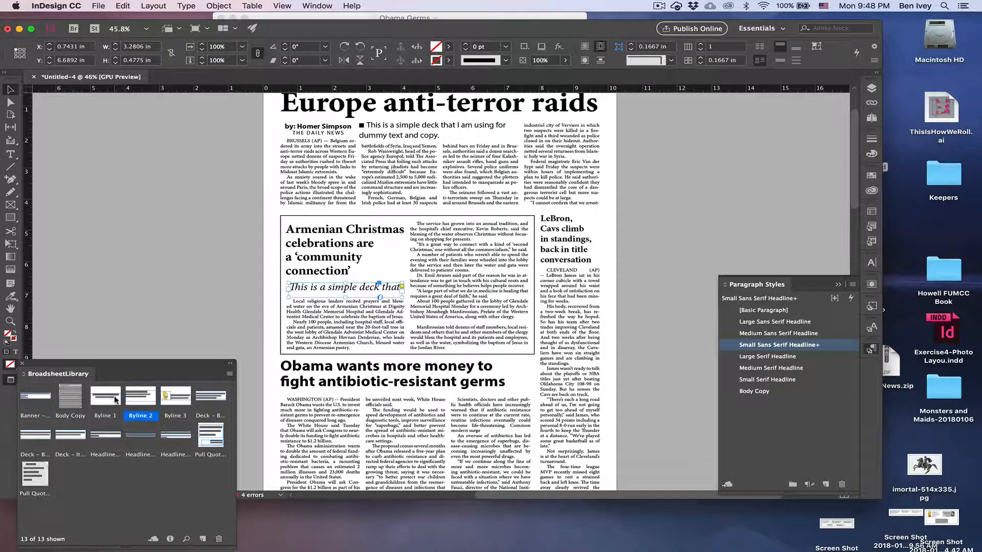
{"action": "left_click_drag", "start_coordinate": [136, 402], "coordinate": [357, 320]}
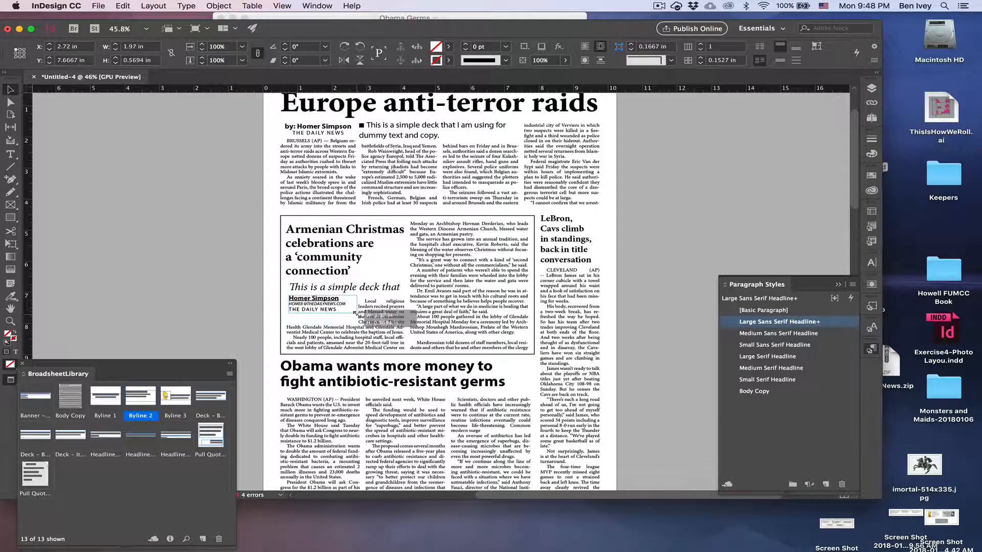
{"action": "left_click", "coordinate": [204, 318]}
{"action": "scroll", "coordinate": [204, 318], "scroll_direction": "down", "scroll_amount": 1}
{"action": "scroll", "coordinate": [205, 318], "scroll_direction": "down", "scroll_amount": 1}
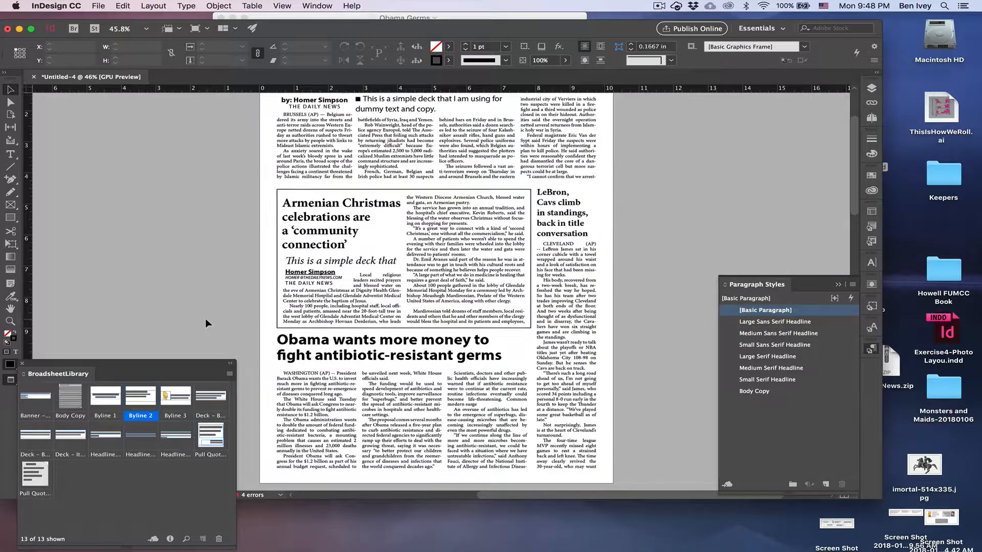
{"action": "left_click_drag", "start_coordinate": [289, 281], "coordinate": [333, 281]}
{"action": "left_click", "coordinate": [199, 259]}
{"action": "key", "text": "super+z"}
{"action": "key", "text": "super+z"}
{"action": "key", "text": "super+z"}
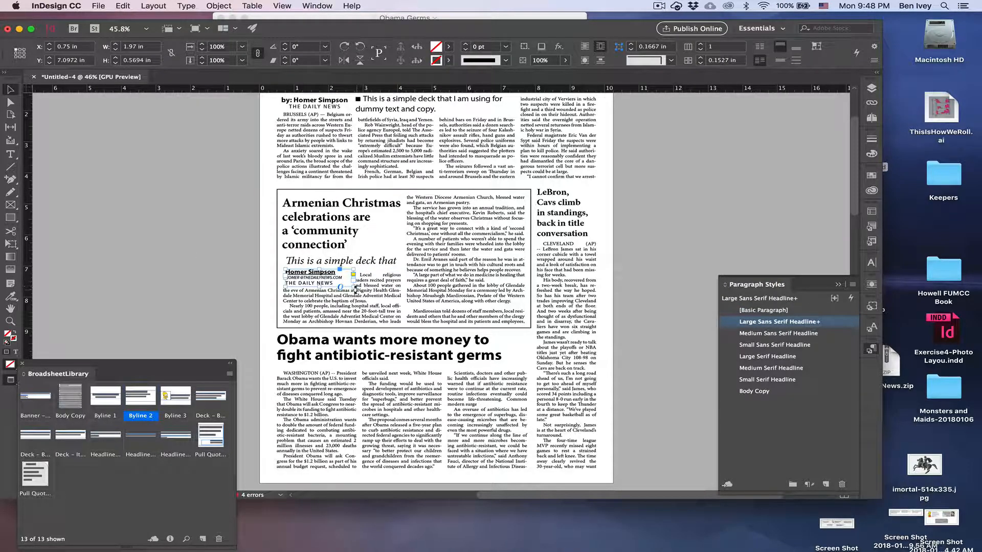
Widen the Armenian story's byline frame to 3.35 in so it spans the first column
{"action": "left_click_drag", "start_coordinate": [354, 290], "coordinate": [401, 289]}
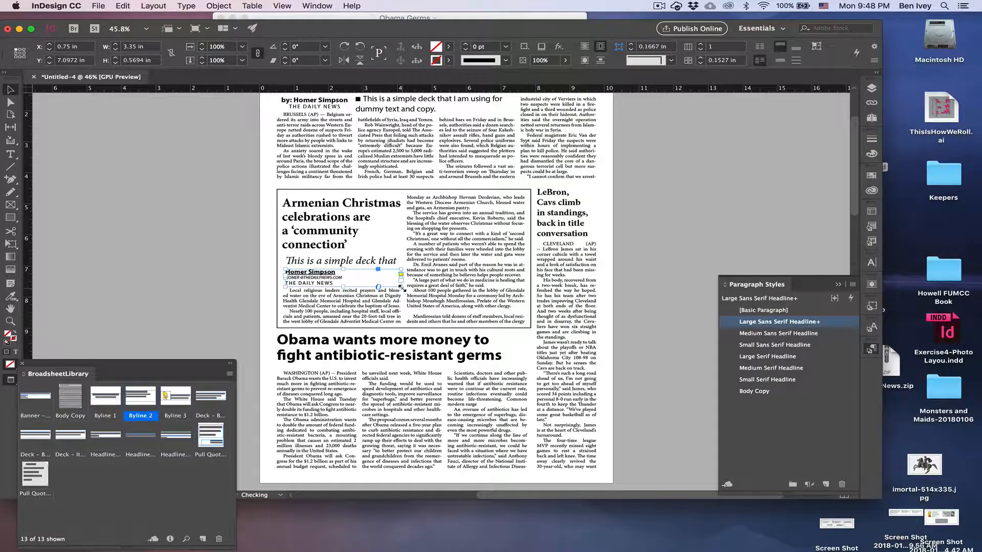
{"action": "left_click", "coordinate": [212, 260]}
{"action": "scroll", "coordinate": [211, 261], "scroll_direction": "up", "scroll_amount": 4}
{"action": "scroll", "coordinate": [212, 262], "scroll_direction": "down", "scroll_amount": 1}
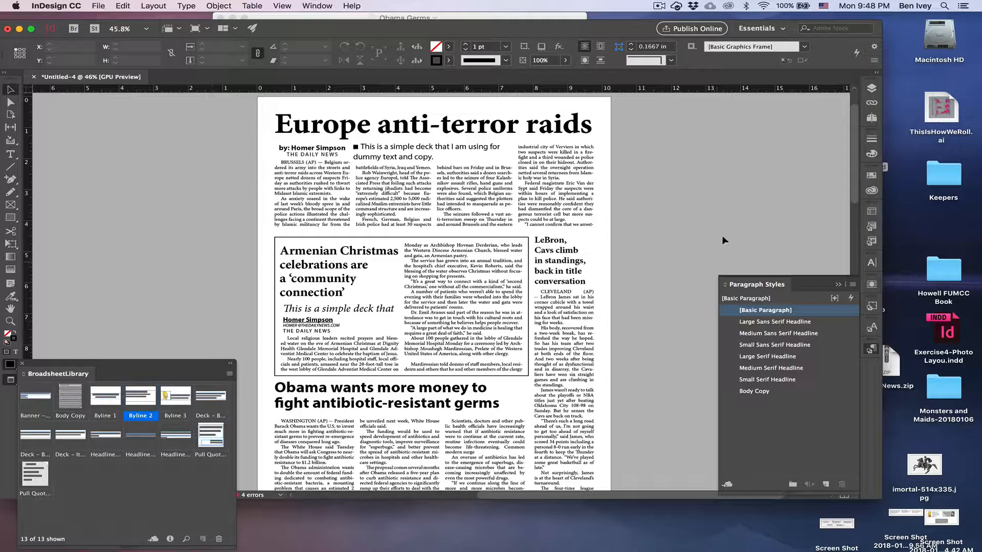
Show the guides and draw a text frame about 2.67 in wide and 0.46 in high on the pasteboard beside the page
{"action": "scroll", "coordinate": [646, 232], "scroll_direction": "right", "scroll_amount": 4}
{"action": "scroll", "coordinate": [646, 232], "scroll_direction": "up", "scroll_amount": 2}
{"action": "key", "text": "w"}
{"action": "scroll", "coordinate": [646, 232], "scroll_direction": "up", "scroll_amount": 6}
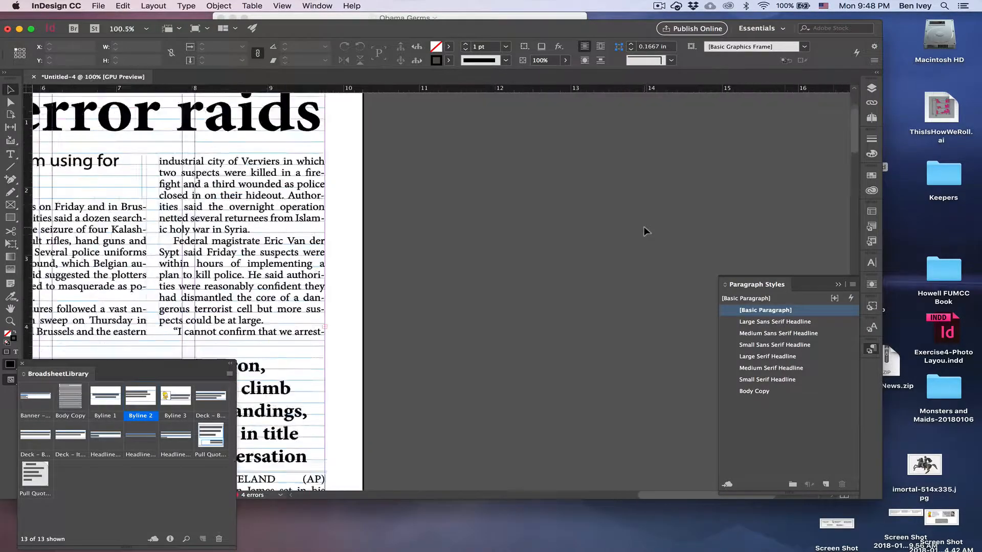
{"action": "scroll", "coordinate": [647, 232], "scroll_direction": "down", "scroll_amount": 5}
{"action": "scroll", "coordinate": [647, 232], "scroll_direction": "left", "scroll_amount": 5}
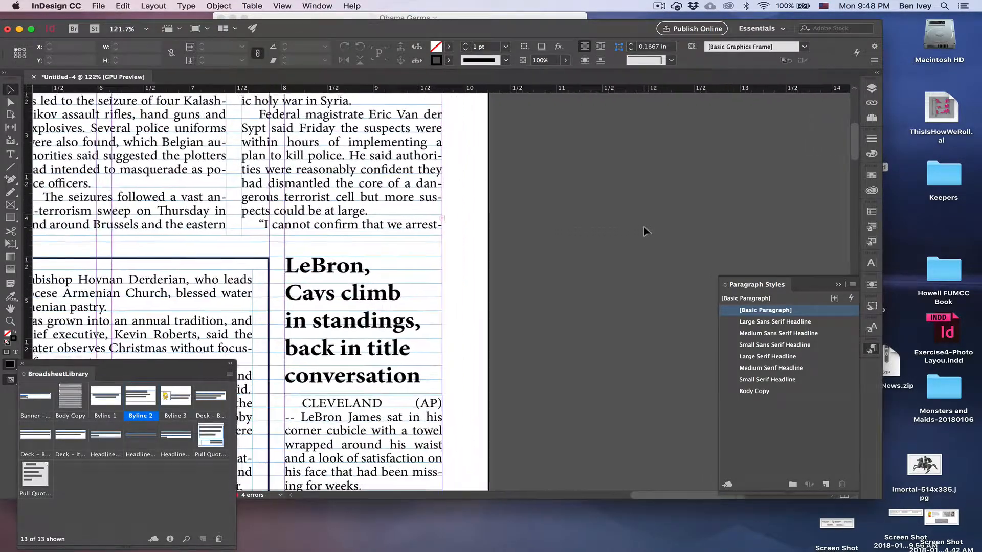
{"action": "key", "text": "t"}
{"action": "left_click_drag", "start_coordinate": [500, 211], "coordinate": [743, 247]}
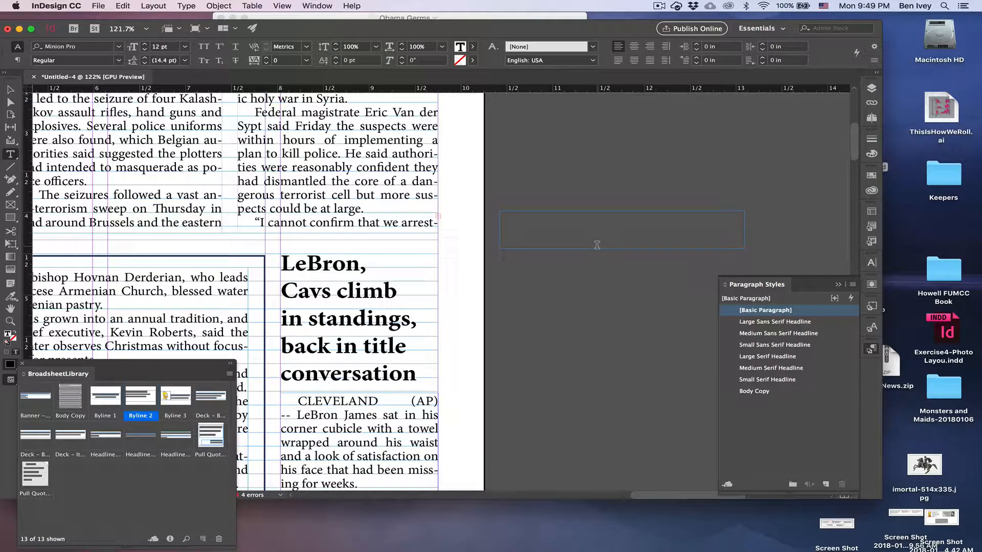
Enter the jump line "see Anit Terror, page 2" in the new text frame
{"action": "type", "text": "S"}
{"action": "scroll", "coordinate": [419, 223], "scroll_direction": "up", "scroll_amount": 6}
{"action": "scroll", "coordinate": [420, 224], "scroll_direction": "left", "scroll_amount": 10}
{"action": "scroll", "coordinate": [419, 223], "scroll_direction": "right", "scroll_amount": 5}
{"action": "type", "text": "ee Anit"}
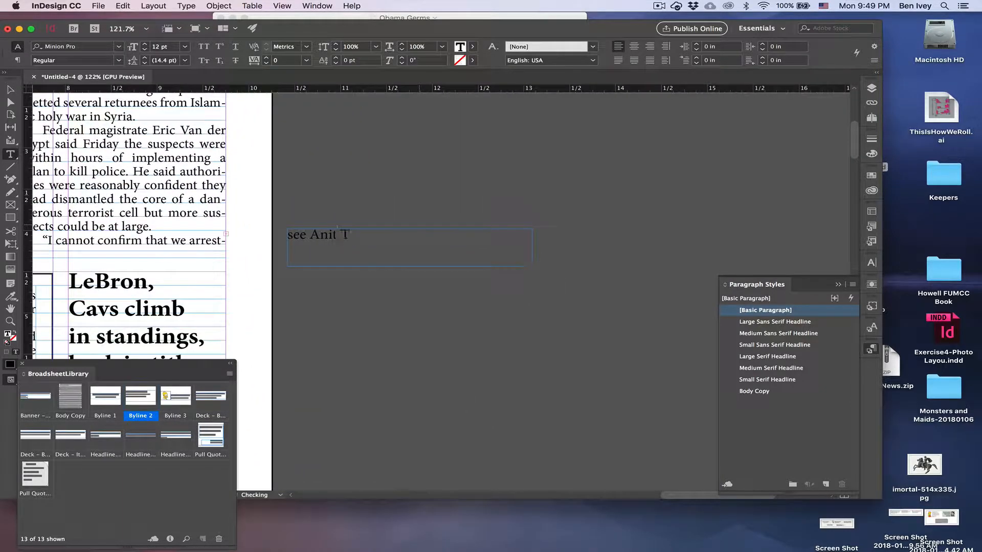
{"action": "type", "text": " Terror,"}
{"action": "scroll", "coordinate": [522, 200], "scroll_direction": "left", "scroll_amount": 4}
{"action": "scroll", "coordinate": [523, 200], "scroll_direction": "up", "scroll_amount": 1}
{"action": "key", "text": "Left"}
{"action": "key", "text": "Left"}
{"action": "key", "text": "Left"}
{"action": "key", "text": "Left"}
{"action": "key", "text": "Left"}
{"action": "key", "text": "BackSpace"}
{"action": "type", "text": "p"}
Set the whole jump line to 16 pt and align it right
{"action": "key", "text": "super+a"}
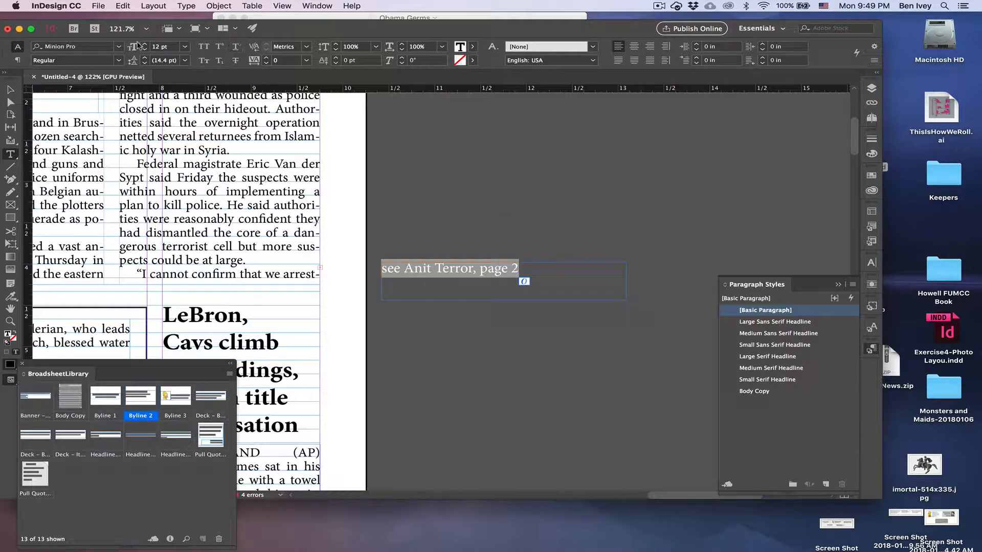
{"action": "key", "text": "super+shift+period"}
{"action": "key", "text": "super+shift+period"}
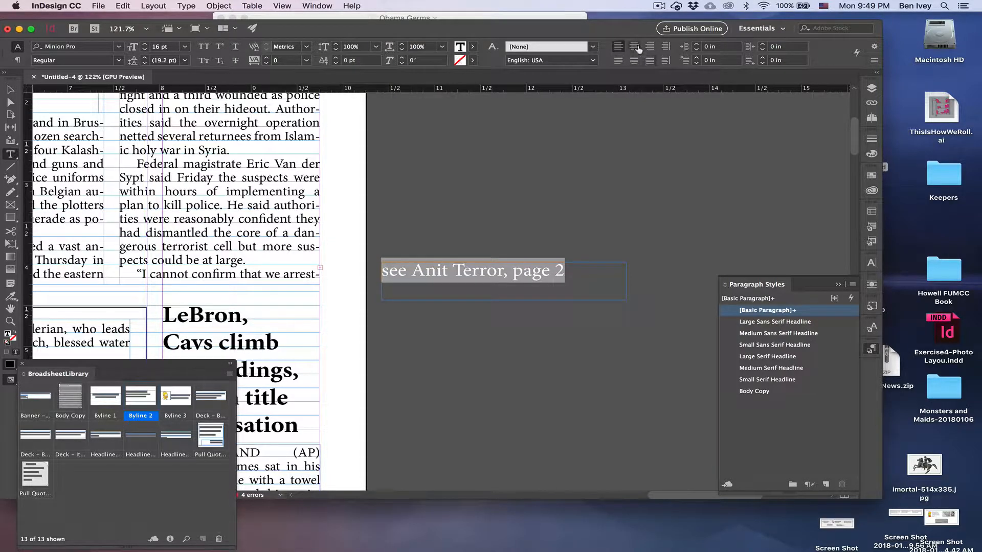
{"action": "left_click", "coordinate": [650, 49]}
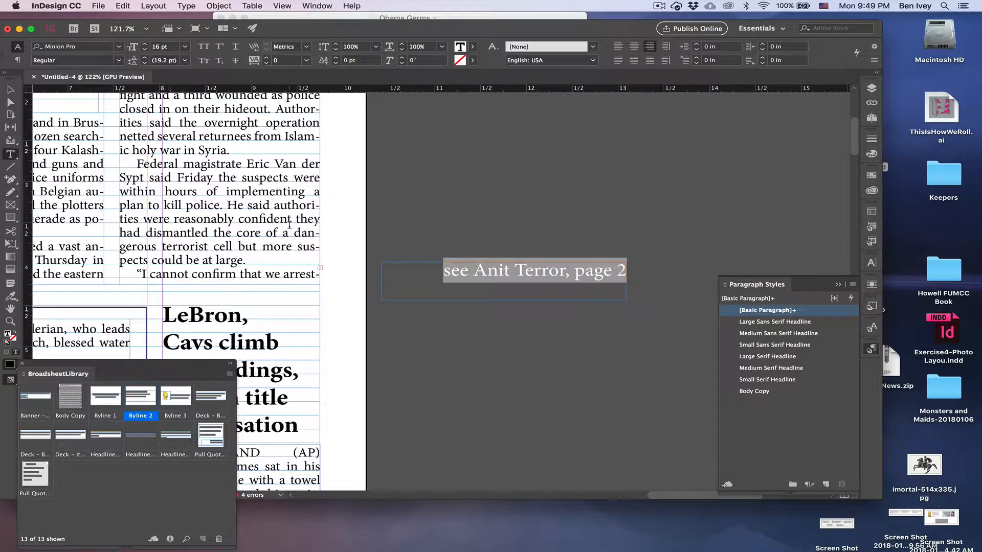
Make "Anit Terror" bold and "page 2" italic in the jump line
{"action": "left_click_drag", "start_coordinate": [567, 266], "coordinate": [472, 267]}
{"action": "left_click", "coordinate": [118, 60]}
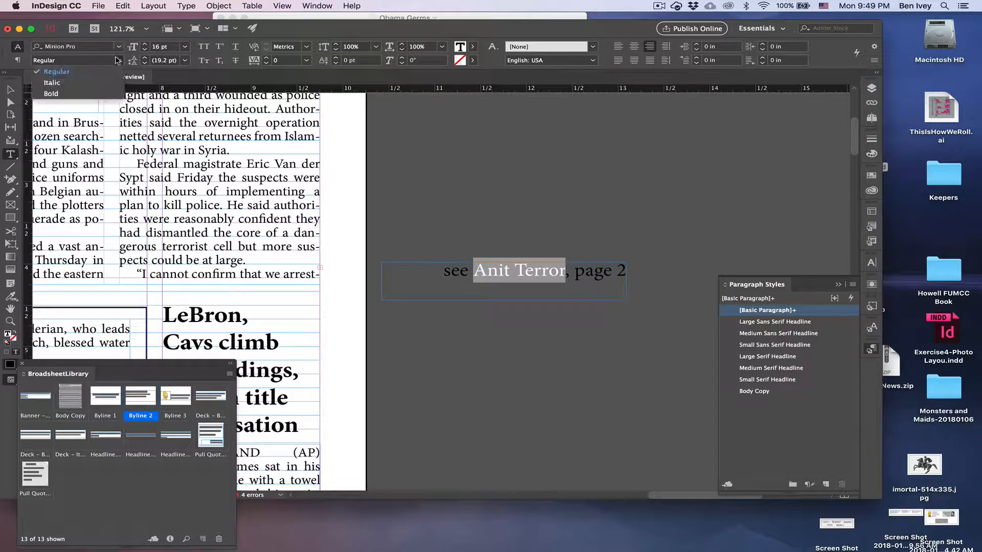
{"action": "left_click", "coordinate": [92, 94]}
{"action": "left_click", "coordinate": [478, 262]}
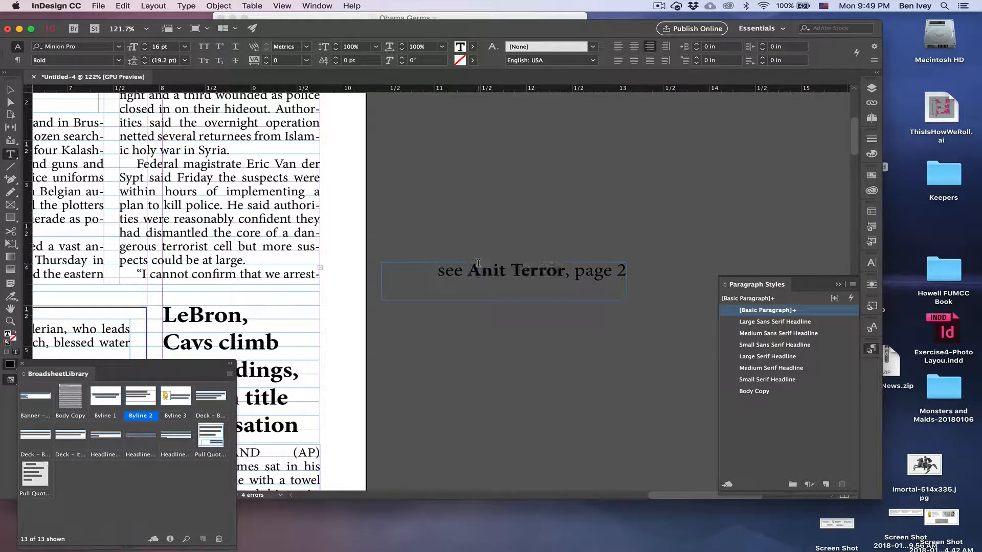
{"action": "left_click_drag", "start_coordinate": [574, 271], "coordinate": [643, 271]}
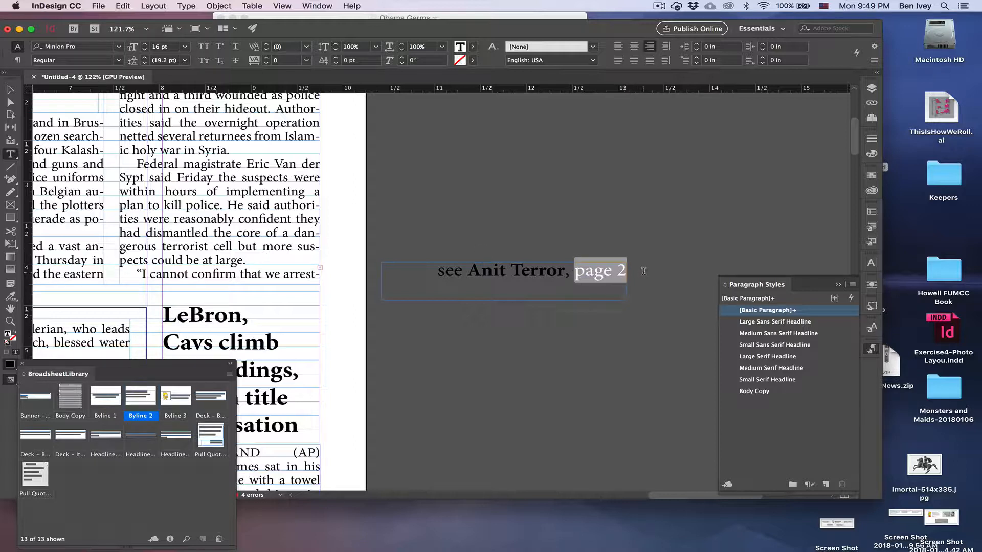
{"action": "left_click", "coordinate": [118, 60]}
{"action": "left_click", "coordinate": [72, 85]}
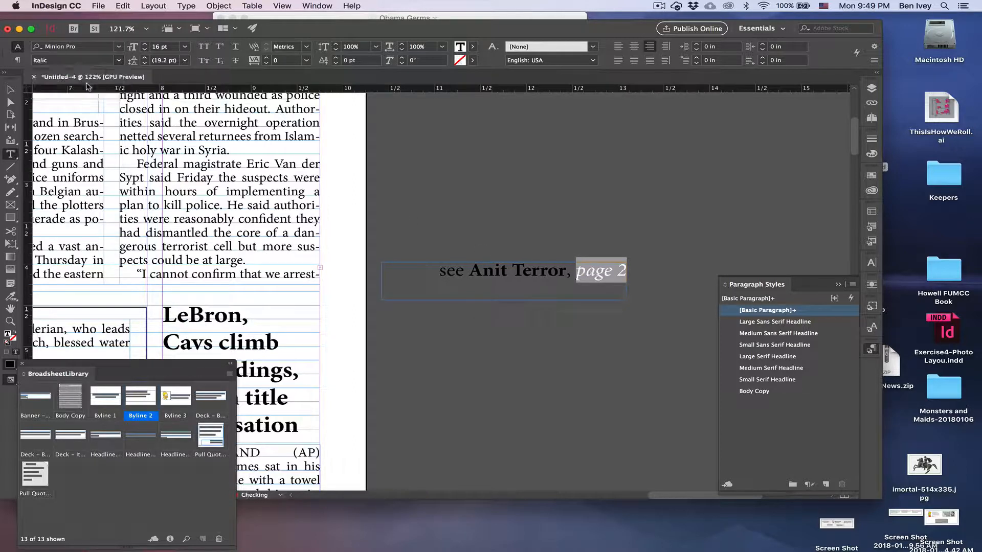
Set the jump line frame's vertical justification to Bottom in Text Frame Options
{"action": "left_click", "coordinate": [10, 93]}
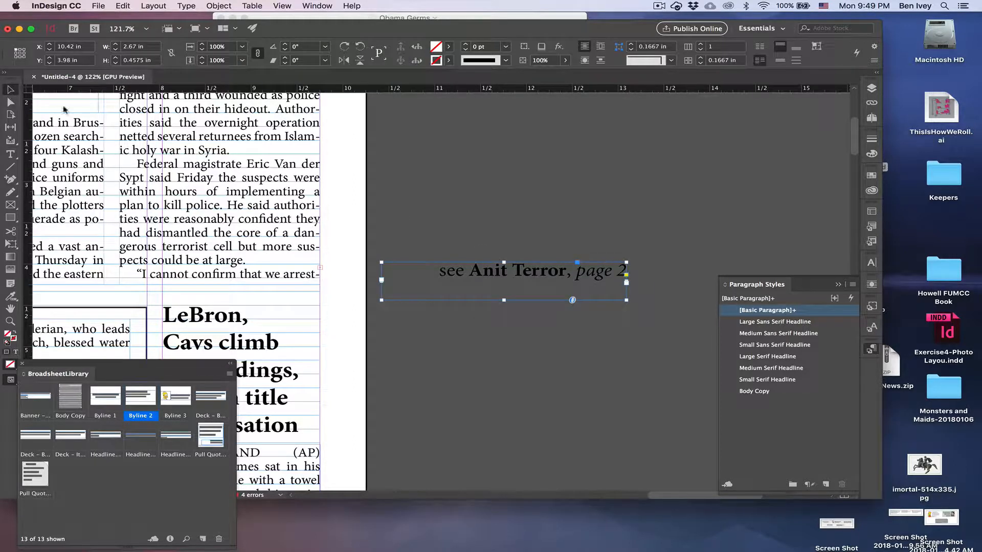
{"action": "left_click", "coordinate": [184, 6]}
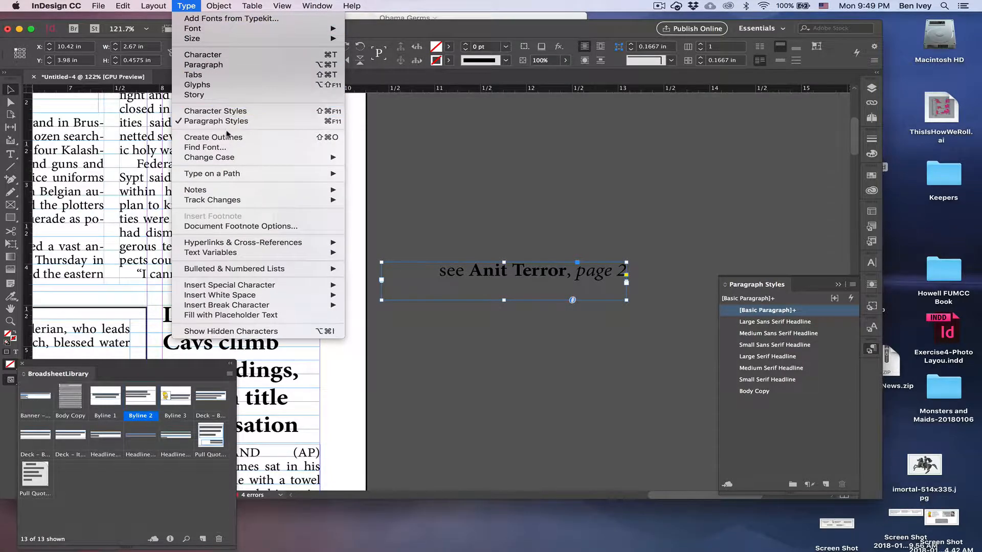
{"action": "mouse_move", "coordinate": [219, 6]}
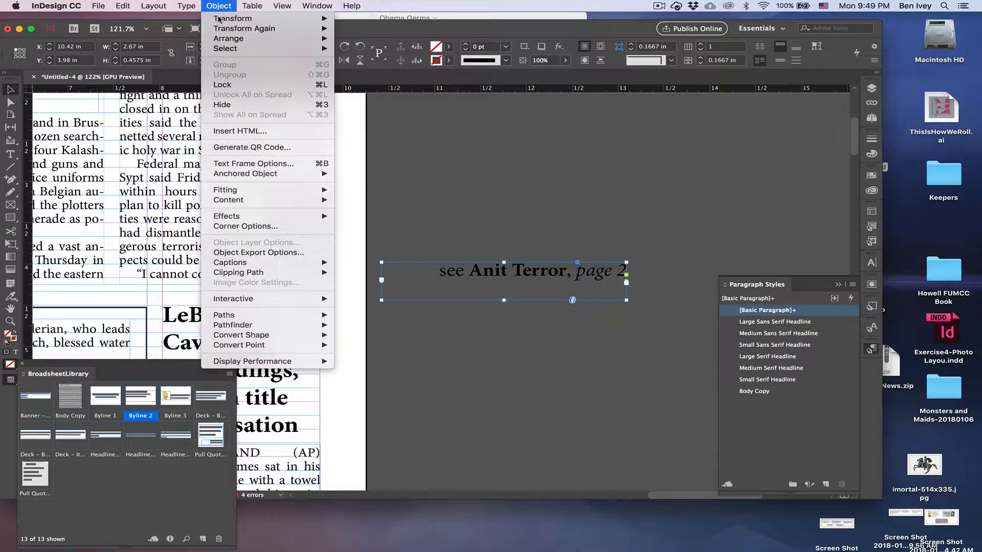
{"action": "left_click", "coordinate": [254, 163]}
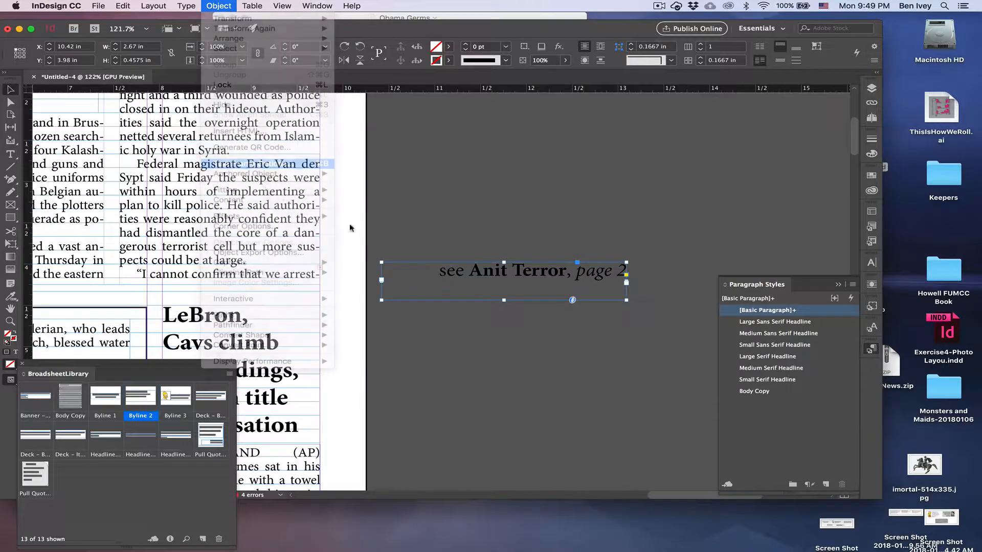
{"action": "left_click", "coordinate": [784, 298]}
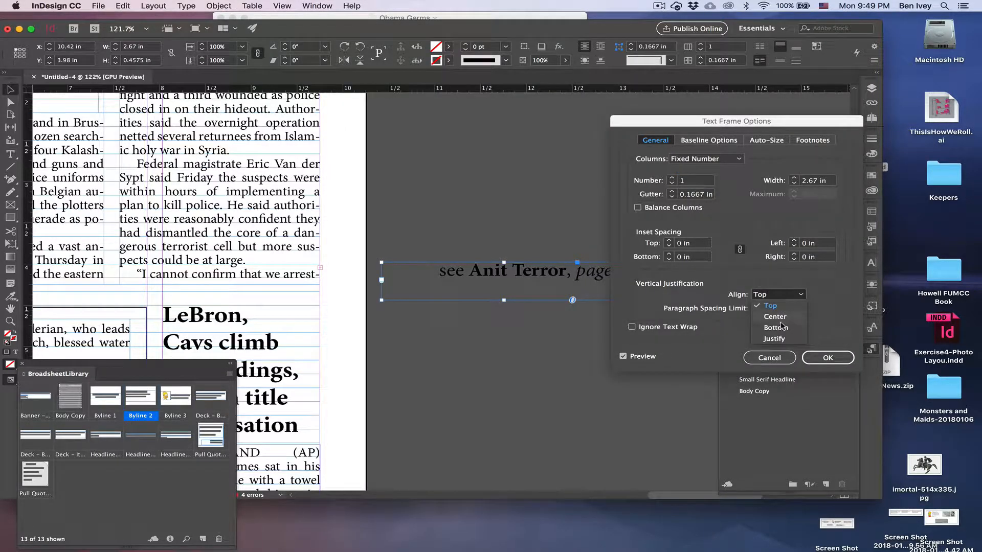
{"action": "left_click", "coordinate": [781, 331]}
{"action": "left_click", "coordinate": [827, 357]}
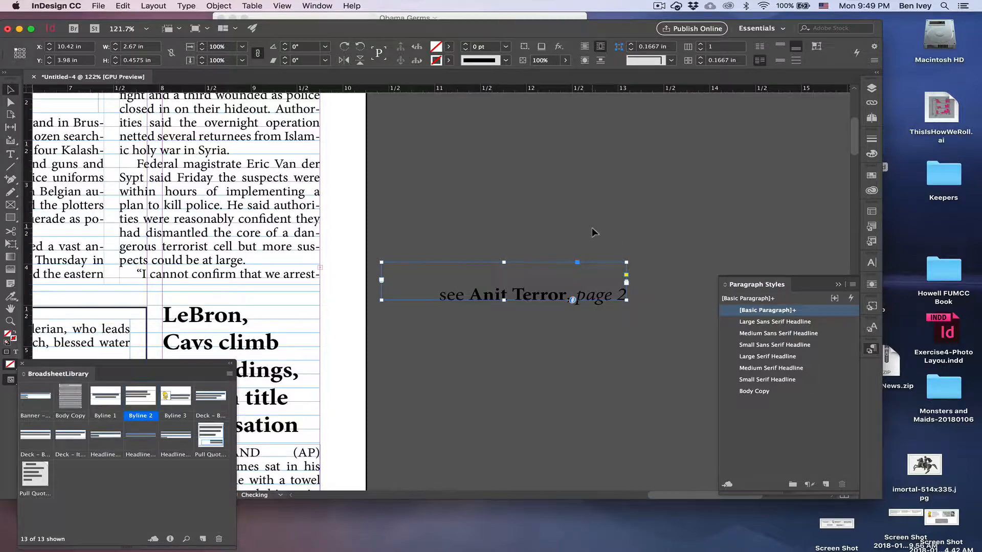
Fit the jump line at the foot of the Europe story's last column, 2.19 in wide, reduce its height, and preview without guides
{"action": "scroll", "coordinate": [592, 228], "scroll_direction": "left", "scroll_amount": 5}
{"action": "left_click_drag", "start_coordinate": [463, 267], "coordinate": [296, 282]}
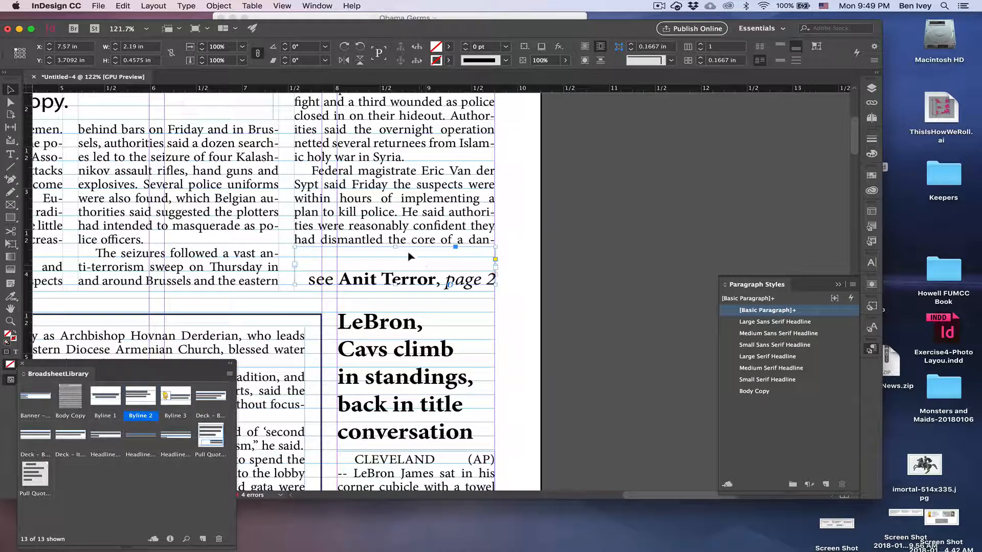
{"action": "left_click_drag", "start_coordinate": [395, 247], "coordinate": [397, 261]}
{"action": "left_click", "coordinate": [539, 288]}
{"action": "scroll", "coordinate": [538, 288], "scroll_direction": "down", "scroll_amount": 5}
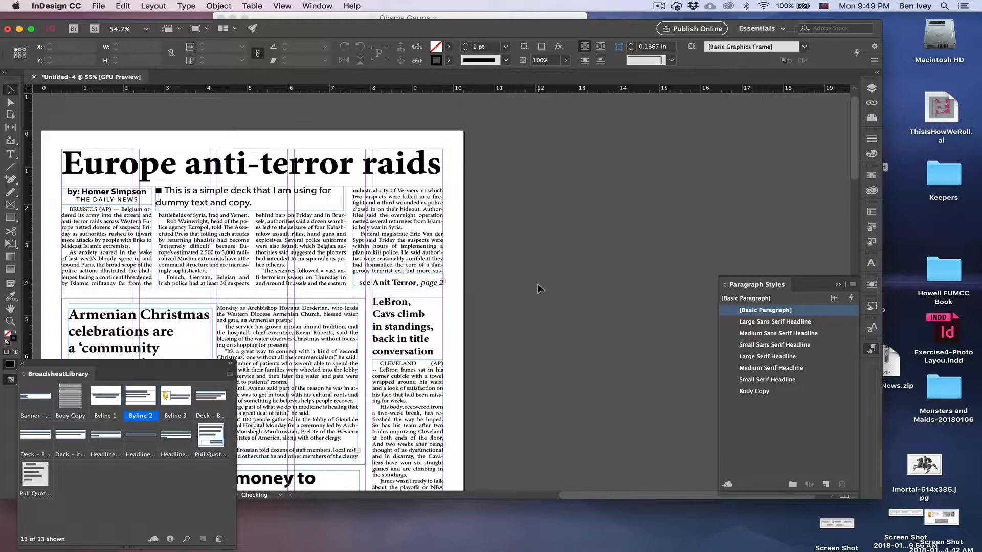
{"action": "key", "text": "w"}
Flow the Europe story's overset text into the first column of page 2, starting at the top margin with guides shown
{"action": "scroll", "coordinate": [539, 288], "scroll_direction": "left", "scroll_amount": 4}
{"action": "scroll", "coordinate": [538, 288], "scroll_direction": "down", "scroll_amount": 1}
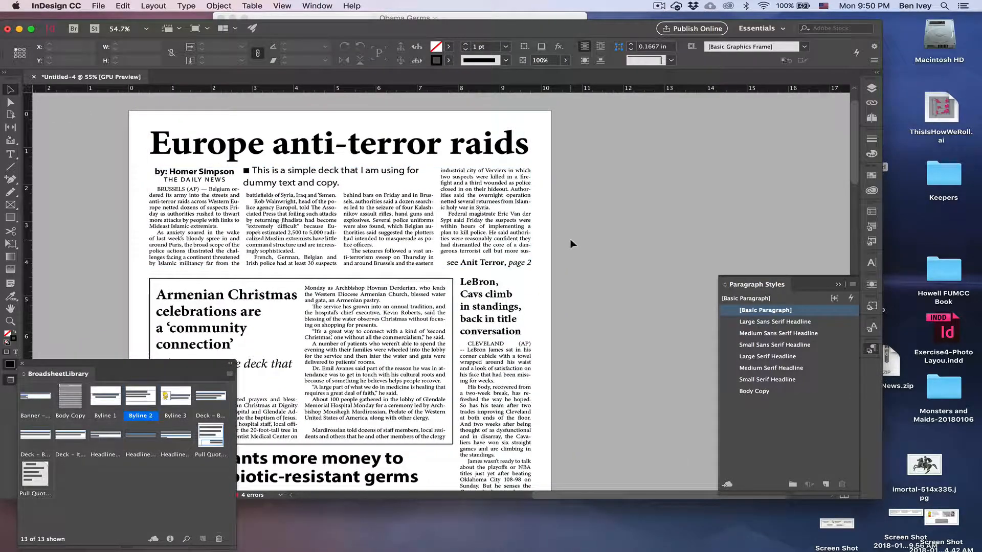
{"action": "scroll", "coordinate": [570, 239], "scroll_direction": "left", "scroll_amount": 3}
{"action": "scroll", "coordinate": [569, 239], "scroll_direction": "down", "scroll_amount": 1}
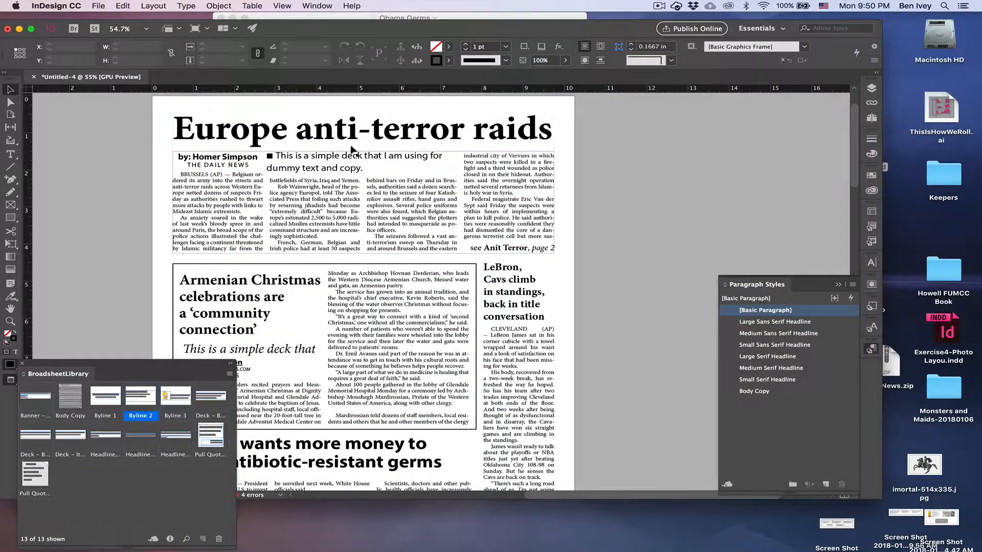
{"action": "left_click", "coordinate": [547, 238]}
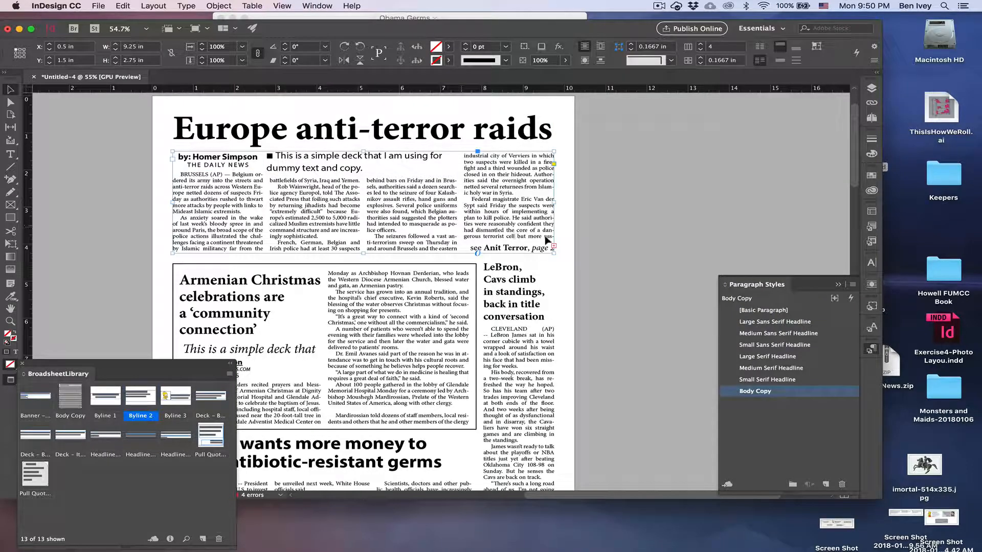
{"action": "left_click", "coordinate": [554, 246]}
{"action": "scroll", "coordinate": [613, 269], "scroll_direction": "down", "scroll_amount": 5}
{"action": "scroll", "coordinate": [612, 269], "scroll_direction": "left", "scroll_amount": 2}
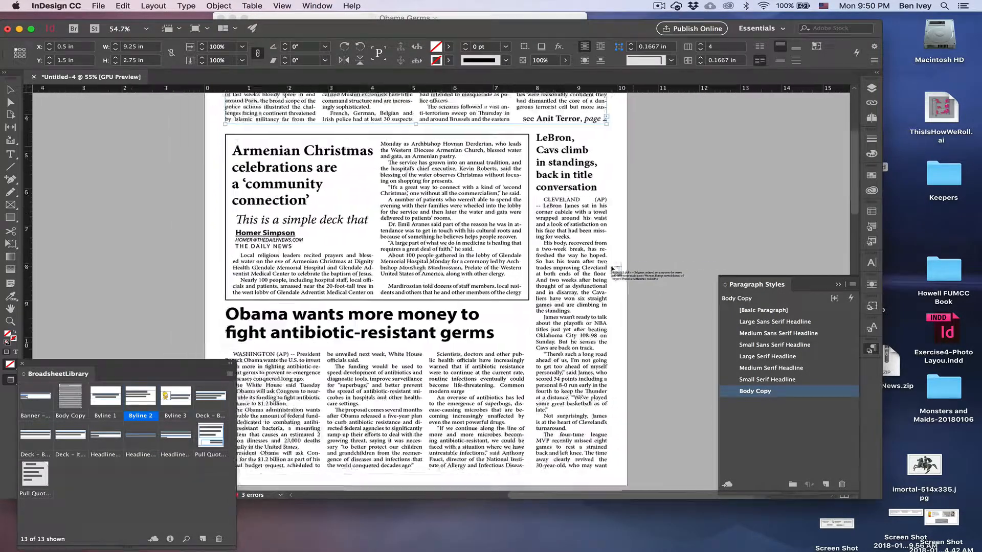
{"action": "scroll", "coordinate": [612, 269], "scroll_direction": "down", "scroll_amount": 10}
{"action": "scroll", "coordinate": [612, 268], "scroll_direction": "left", "scroll_amount": 5}
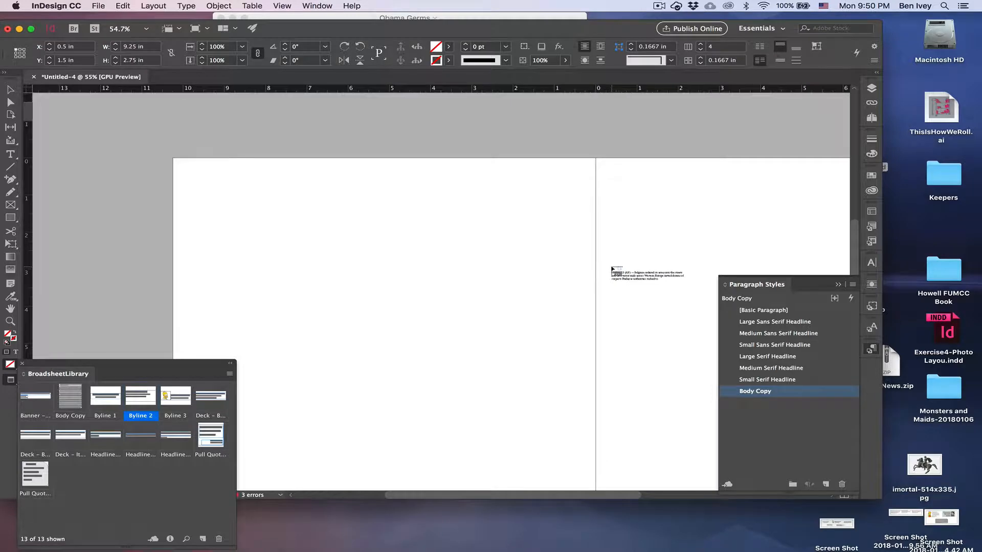
{"action": "key", "text": "w"}
{"action": "scroll", "coordinate": [241, 211], "scroll_direction": "left", "scroll_amount": 3}
{"action": "scroll", "coordinate": [241, 210], "scroll_direction": "down", "scroll_amount": 1}
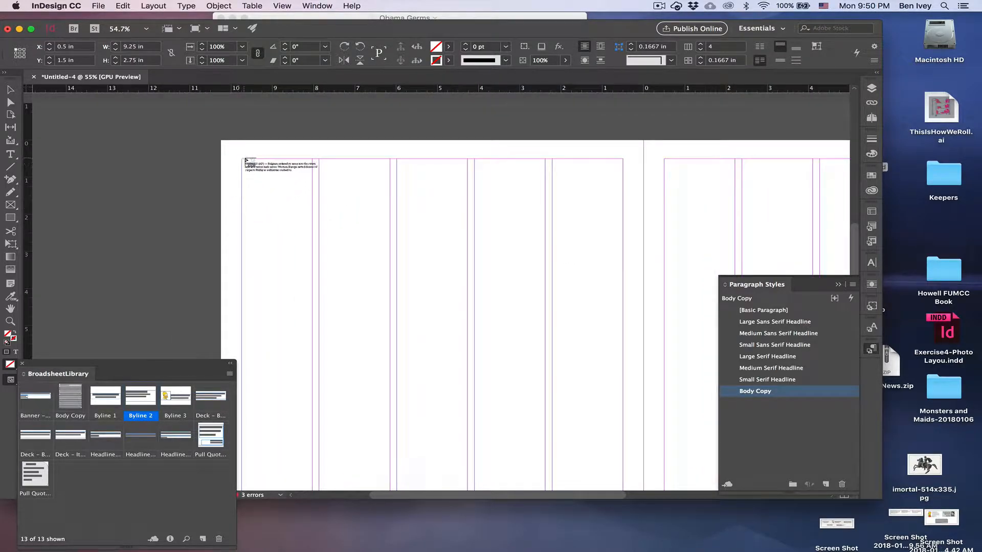
{"action": "left_click", "coordinate": [244, 161]}
Widen the continued story's frame on page 2 to 3.6 in so it spans two column guides
{"action": "scroll", "coordinate": [334, 286], "scroll_direction": "down", "scroll_amount": 5}
{"action": "scroll", "coordinate": [335, 287], "scroll_direction": "left", "scroll_amount": 1}
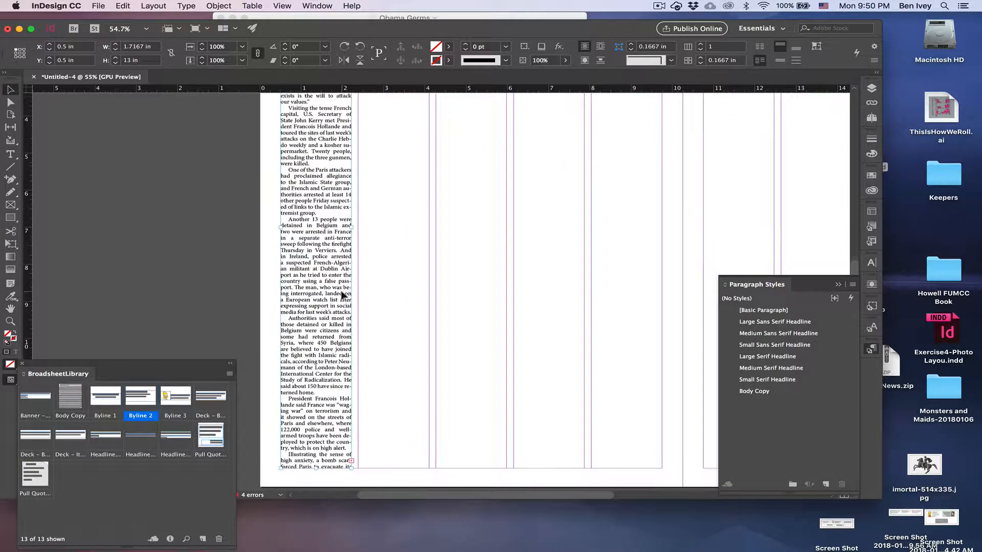
{"action": "scroll", "coordinate": [342, 295], "scroll_direction": "down", "scroll_amount": 5}
{"action": "scroll", "coordinate": [342, 295], "scroll_direction": "up", "scroll_amount": 4}
{"action": "scroll", "coordinate": [342, 295], "scroll_direction": "right", "scroll_amount": 1}
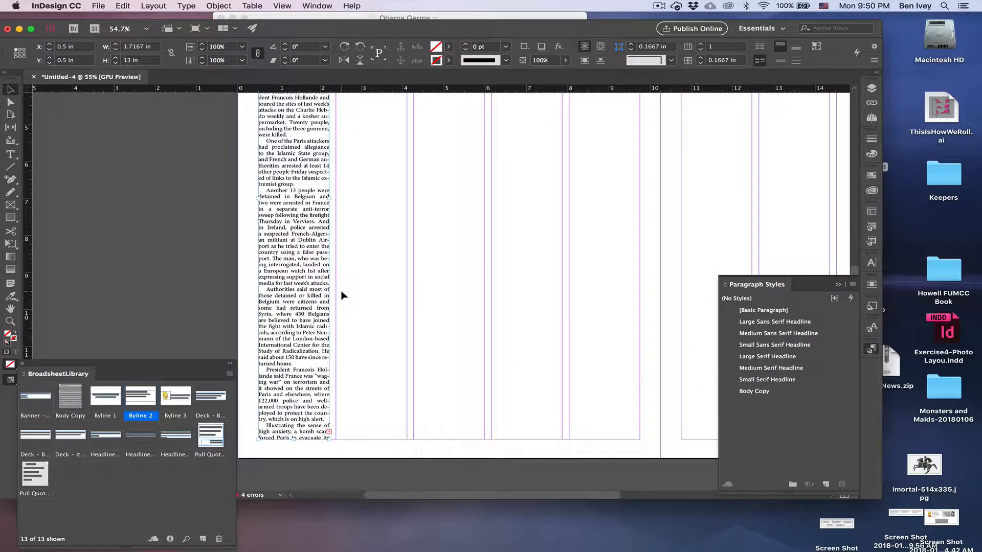
{"action": "scroll", "coordinate": [342, 415], "scroll_direction": "up", "scroll_amount": 5}
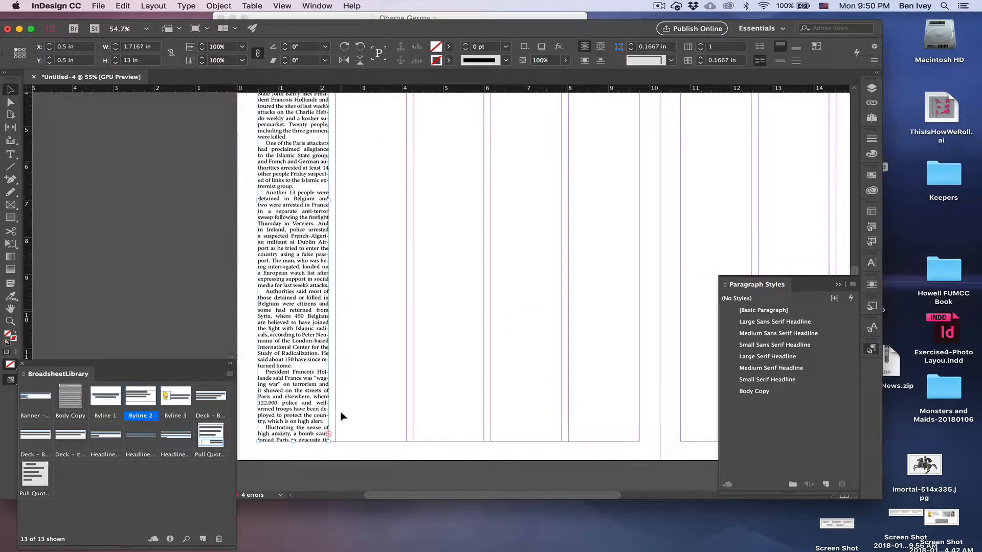
{"action": "scroll", "coordinate": [342, 414], "scroll_direction": "right", "scroll_amount": 1}
{"action": "left_click_drag", "start_coordinate": [319, 380], "coordinate": [394, 382]}
{"action": "scroll", "coordinate": [390, 382], "scroll_direction": "down", "scroll_amount": 7}
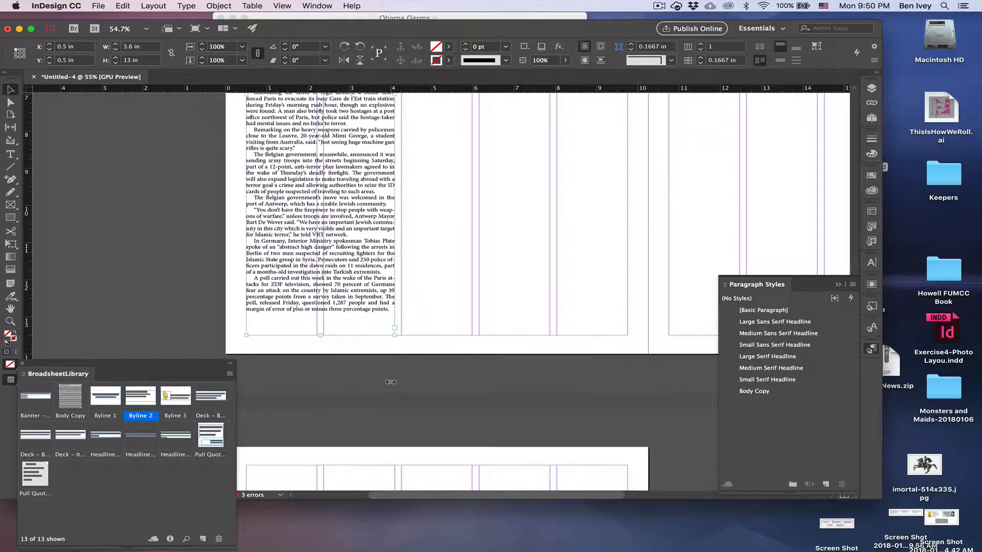
Divide the continued story's text frame on page 2 into 2 columns
{"action": "scroll", "coordinate": [390, 382], "scroll_direction": "up", "scroll_amount": 9}
{"action": "scroll", "coordinate": [390, 382], "scroll_direction": "left", "scroll_amount": 1}
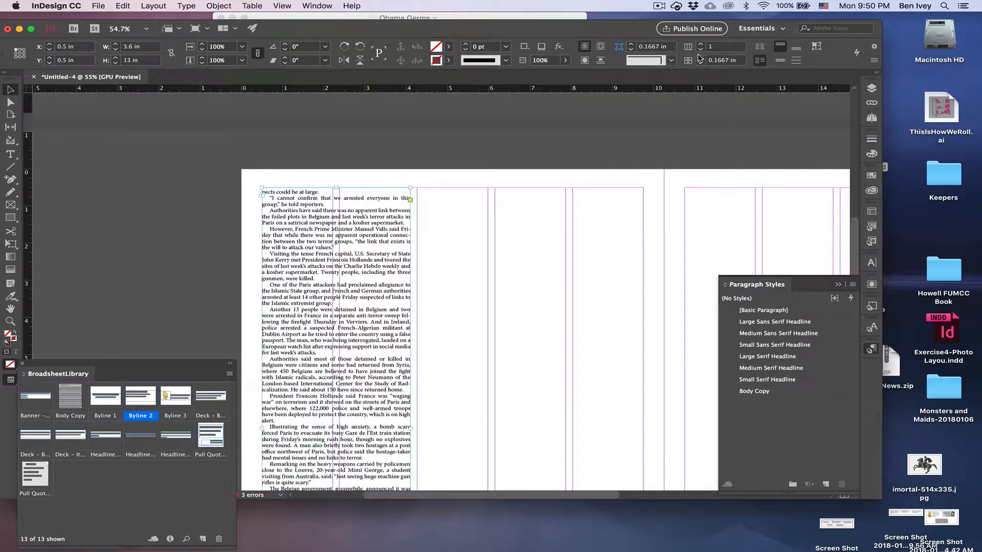
{"action": "left_click", "coordinate": [701, 45]}
{"action": "scroll", "coordinate": [609, 222], "scroll_direction": "down", "scroll_amount": 4}
{"action": "scroll", "coordinate": [609, 223], "scroll_direction": "right", "scroll_amount": 1}
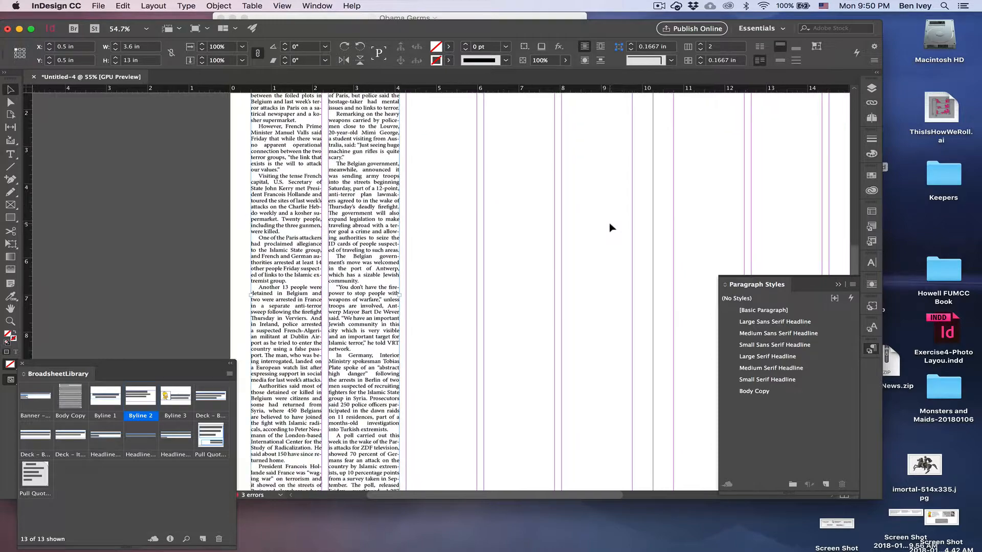
Widen the continued story's frame on page 2 to the full 9.25 in margin width and shorten it to about 5.17 in high
{"action": "left_click_drag", "start_coordinate": [401, 295], "coordinate": [632, 295]}
{"action": "scroll", "coordinate": [630, 305], "scroll_direction": "down", "scroll_amount": 3}
{"action": "scroll", "coordinate": [630, 305], "scroll_direction": "right", "scroll_amount": 1}
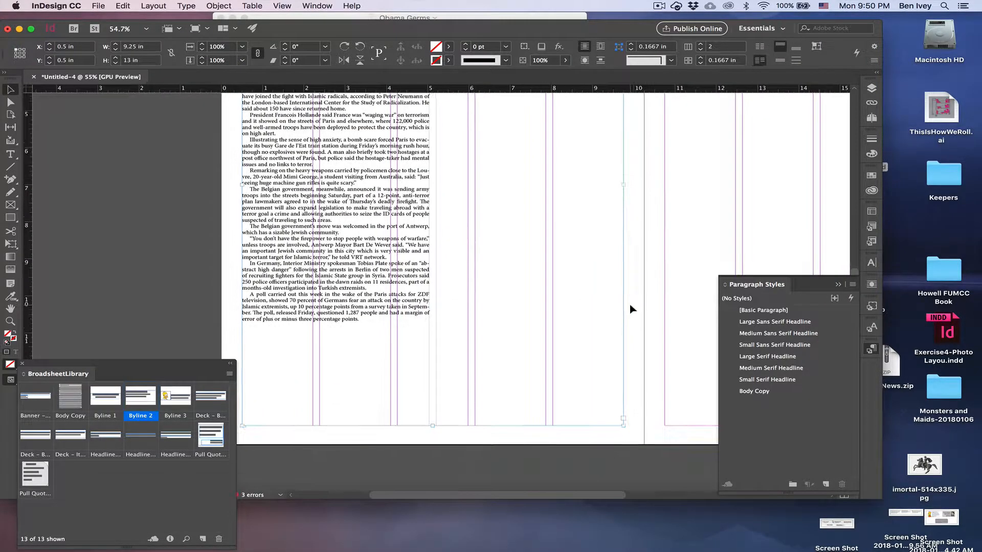
{"action": "left_click_drag", "start_coordinate": [431, 426], "coordinate": [439, 198]}
{"action": "scroll", "coordinate": [439, 197], "scroll_direction": "up", "scroll_amount": 7}
{"action": "scroll", "coordinate": [438, 197], "scroll_direction": "left", "scroll_amount": 1}
{"action": "scroll", "coordinate": [441, 197], "scroll_direction": "down", "scroll_amount": 2}
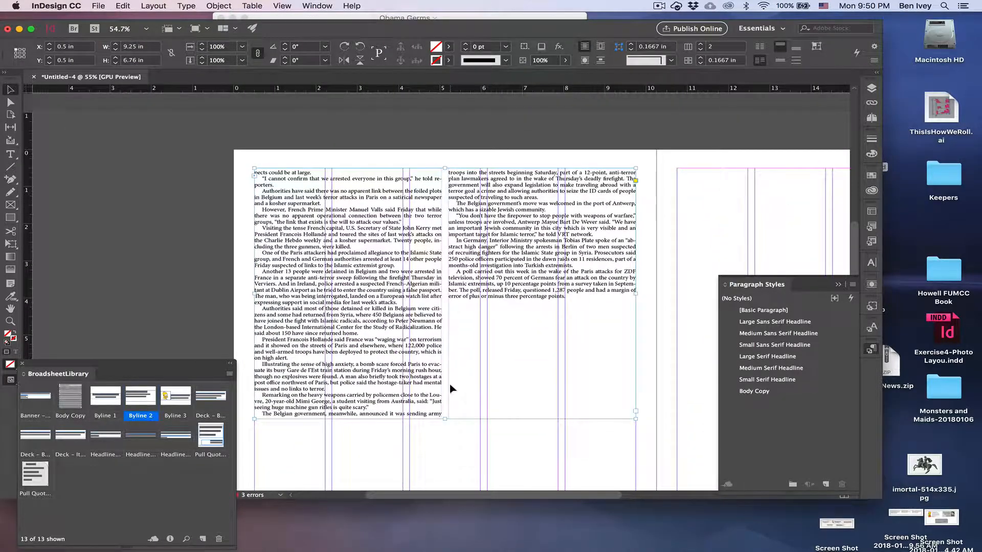
{"action": "left_click_drag", "start_coordinate": [446, 419], "coordinate": [445, 360]}
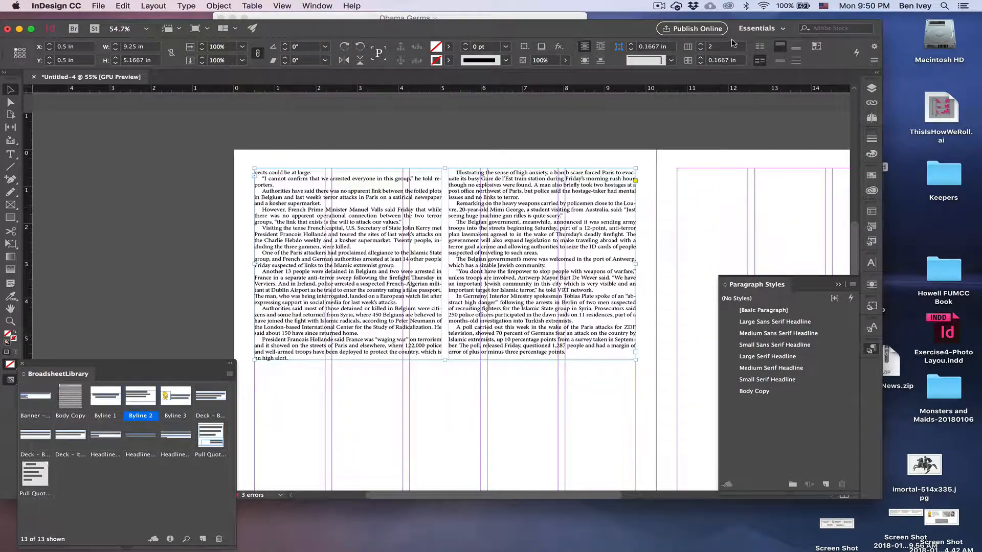
Divide the continued story's text frame on page 2 into 3 columns and deselect it
{"action": "left_click", "coordinate": [700, 49]}
{"action": "left_click", "coordinate": [700, 44]}
{"action": "left_click", "coordinate": [701, 44]}
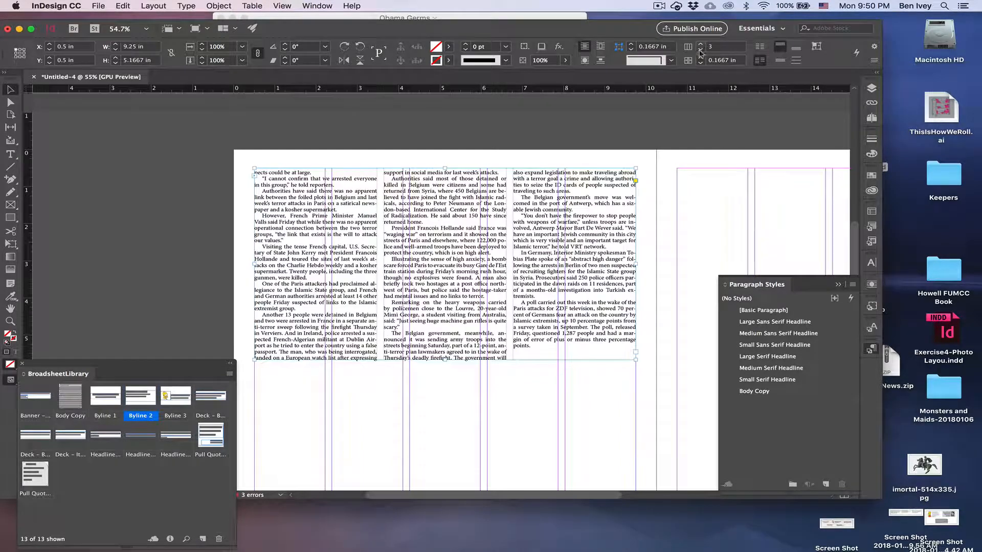
{"action": "left_click", "coordinate": [668, 213]}
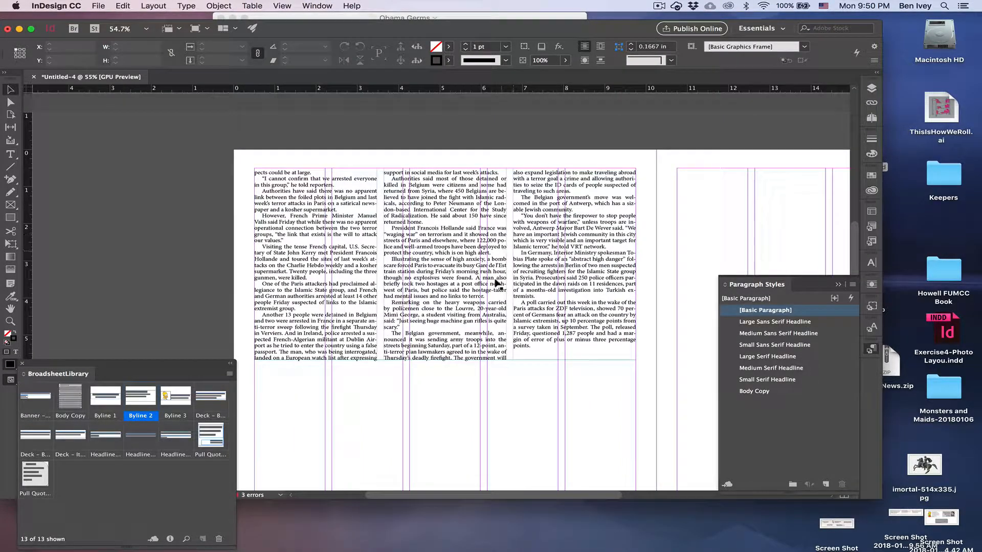
Move the continued story down and add a full-width text frame above it at the top margin reading "Anti-Terror"
{"action": "left_click_drag", "start_coordinate": [463, 279], "coordinate": [463, 291]}
{"action": "left_click_drag", "start_coordinate": [375, 258], "coordinate": [374, 277]}
{"action": "left_click", "coordinate": [10, 154]}
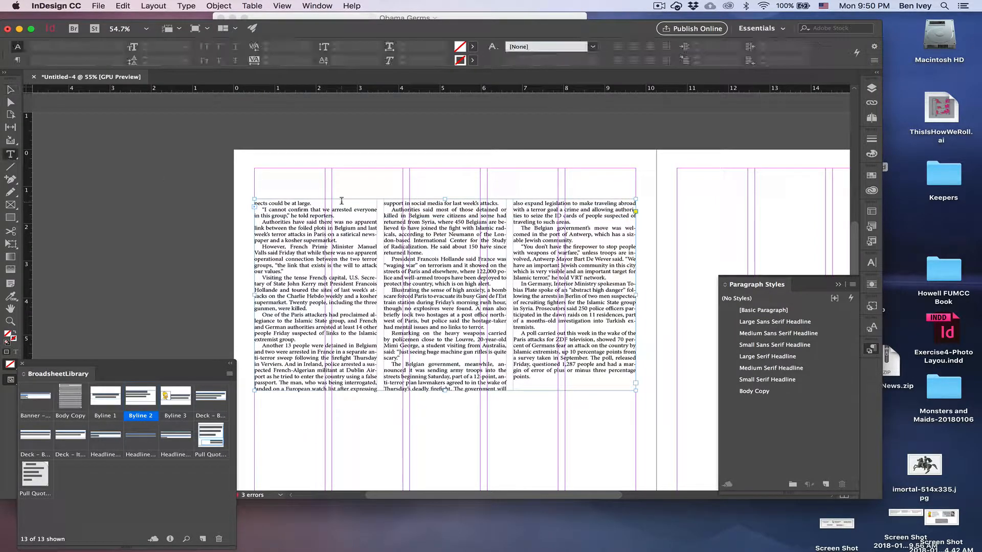
{"action": "left_click_drag", "start_coordinate": [254, 167], "coordinate": [637, 199]}
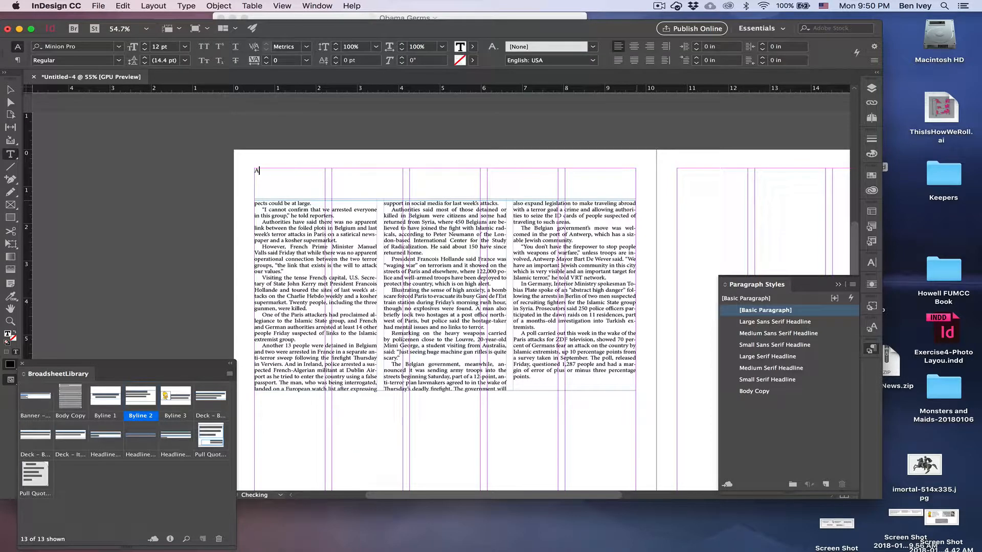
{"action": "type", "text": "Anti-Terror"}
Apply the Large Serif Headline paragraph style to the "Anti-Terror" text and preview the page without guides
{"action": "key", "text": "super+a"}
{"action": "key", "text": "super+shift+period"}
{"action": "key", "text": "super+shift+period"}
{"action": "key", "text": "super+shift+period"}
{"action": "key", "text": "super+shift+period"}
{"action": "key", "text": "super+shift+period"}
{"action": "key", "text": "super+shift+period"}
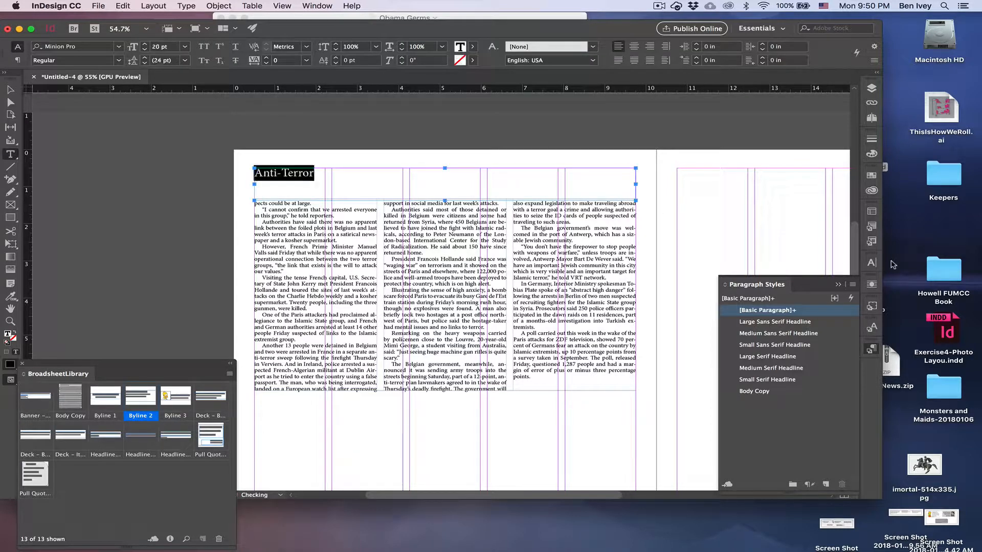
{"action": "left_click", "coordinate": [770, 360]}
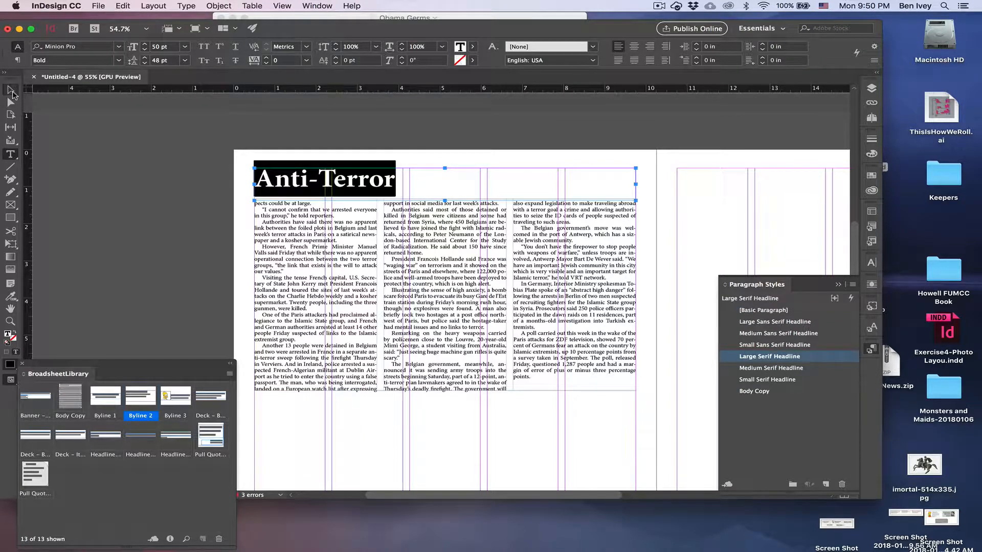
{"action": "left_click", "coordinate": [11, 91]}
{"action": "left_click", "coordinate": [75, 151]}
{"action": "key", "text": "w"}
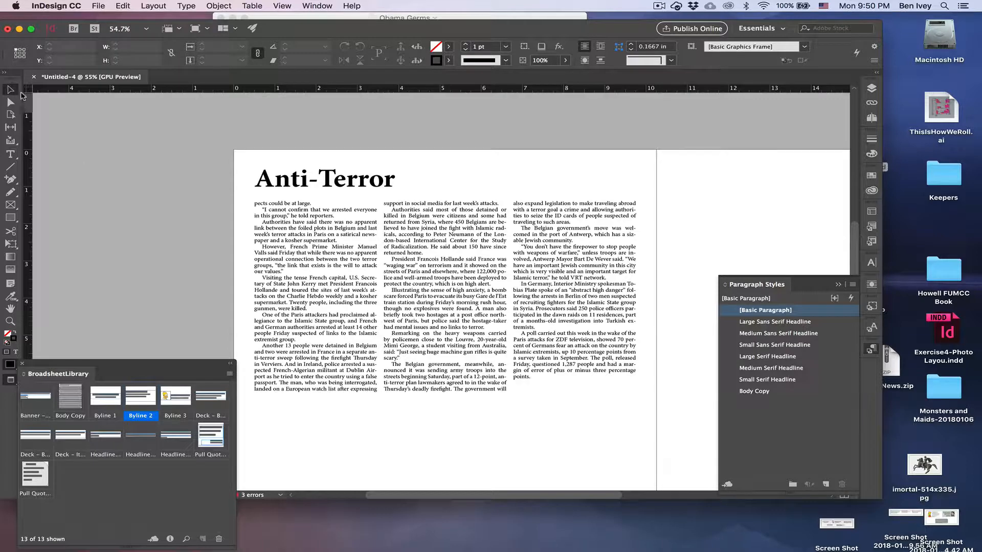
Move the continued story up to Y 0.6667 in and narrow the headline frame to about 3.01 in, matching the first column
{"action": "left_click_drag", "start_coordinate": [443, 229], "coordinate": [443, 204]}
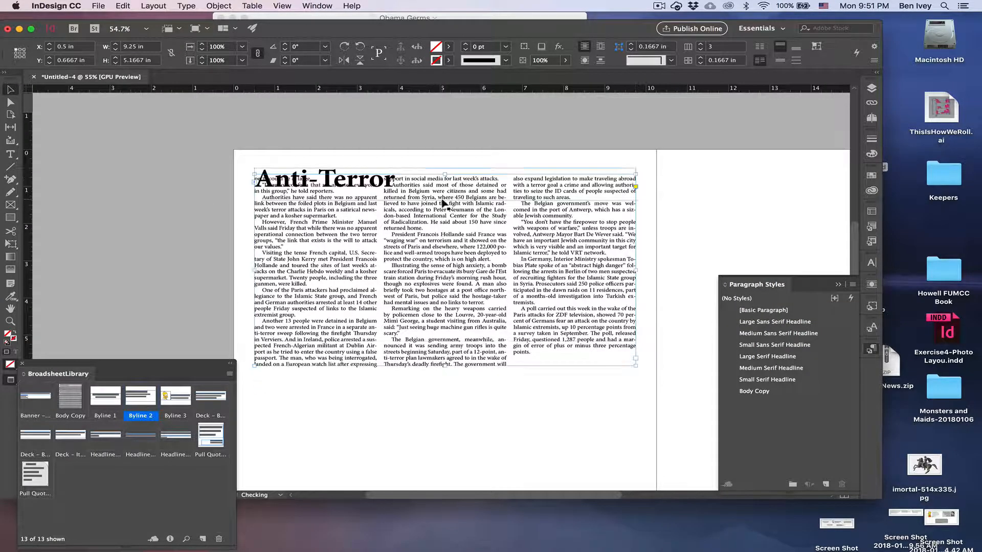
{"action": "left_click", "coordinate": [399, 172]}
{"action": "left_click_drag", "start_coordinate": [637, 176], "coordinate": [379, 203]}
Reduce the "Anti-Terror" headline's font size to 44 pt so it fits on one line in its frame
{"action": "double_click", "coordinate": [359, 194]}
{"action": "key", "text": "super+a"}
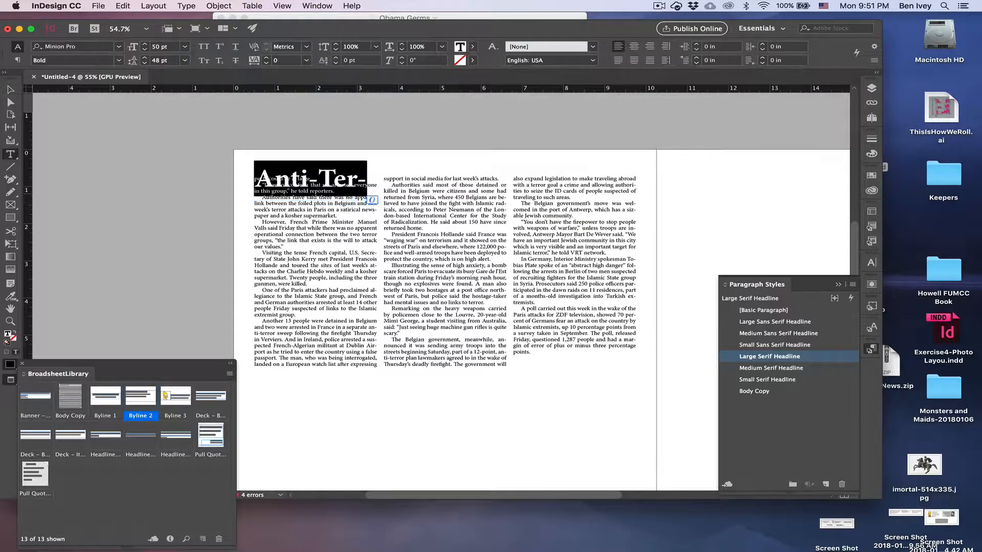
{"action": "key", "text": "shift+super+comma"}
{"action": "key", "text": "shift+super+comma"}
{"action": "key", "text": "shift+super+comma"}
{"action": "key", "text": "shift+super+comma"}
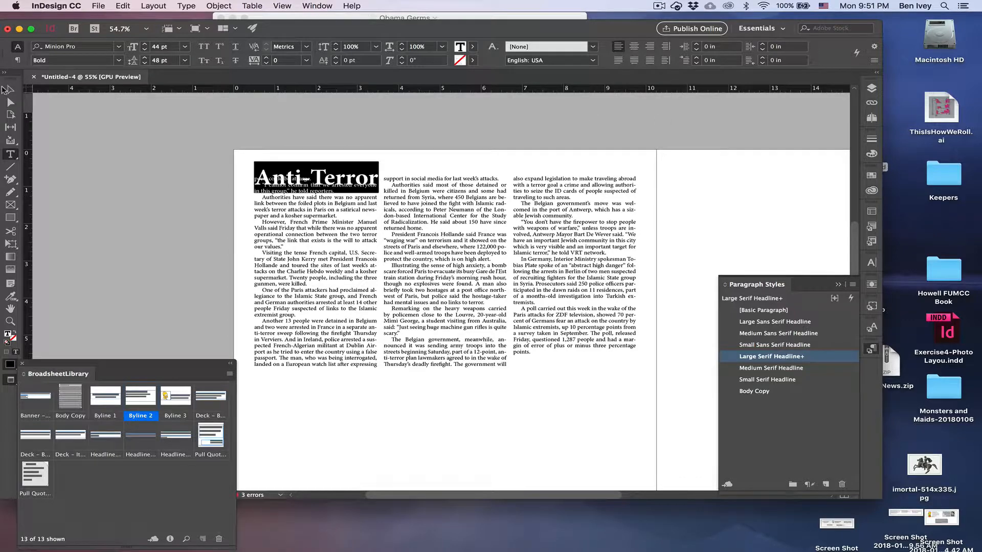
{"action": "key", "text": "Escape"}
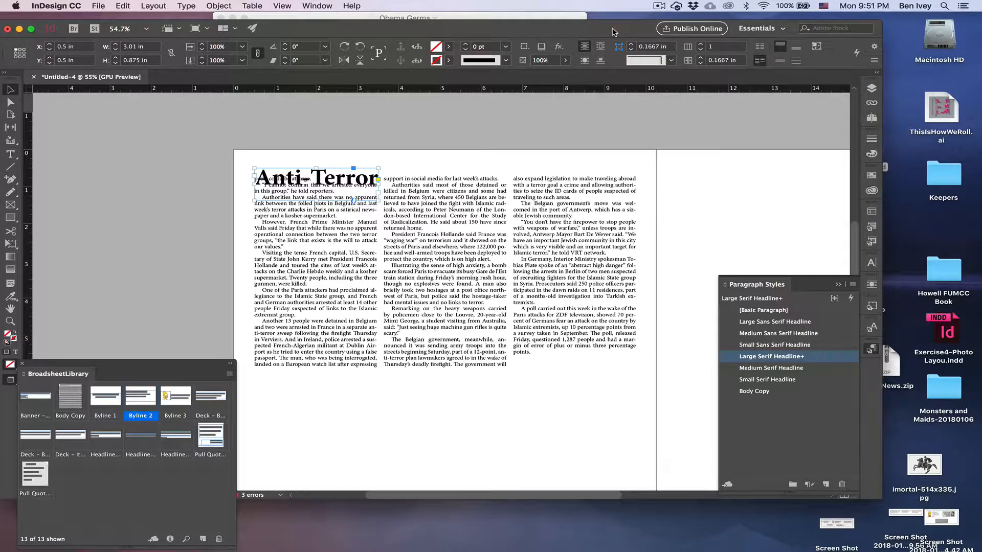
Wrap text around the headline frame's bounding box and extend the continued story's frame to about 5.33 in high
{"action": "left_click", "coordinate": [602, 48]}
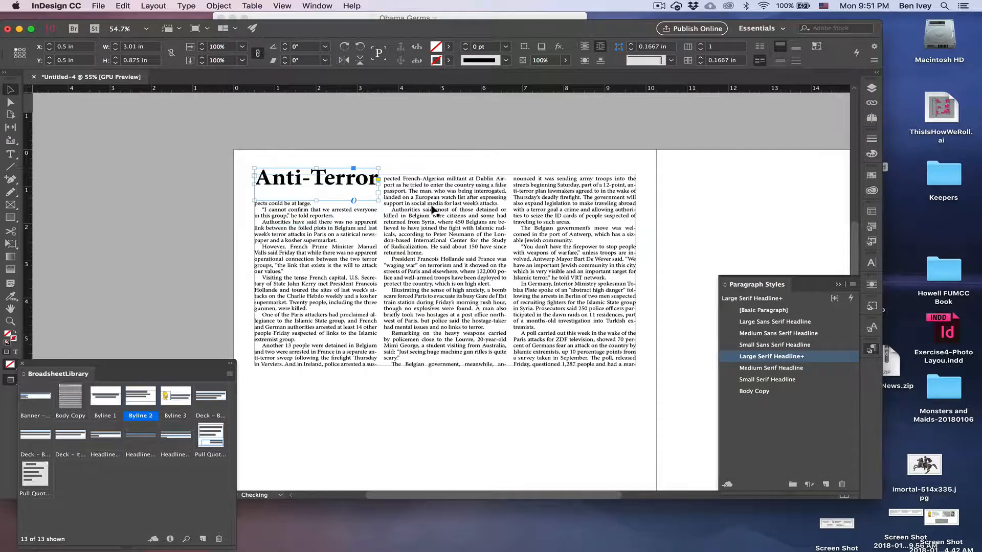
{"action": "left_click", "coordinate": [317, 207]}
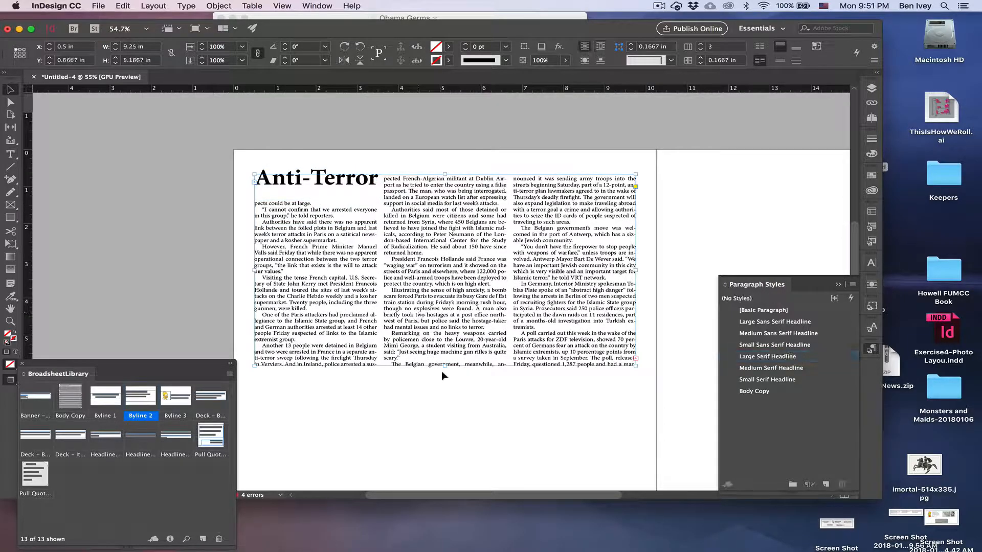
{"action": "left_click_drag", "start_coordinate": [445, 365], "coordinate": [446, 372]}
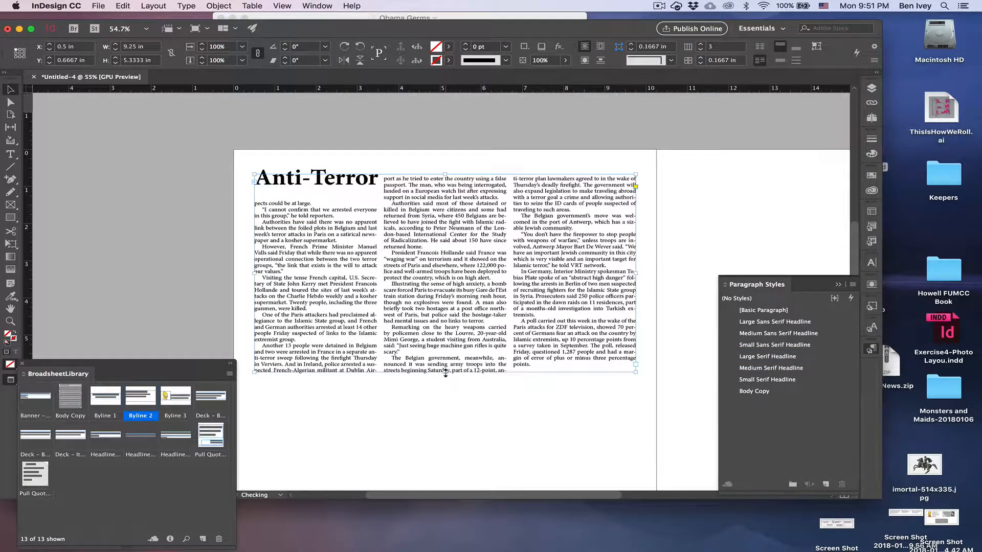
{"action": "left_click", "coordinate": [444, 404]}
Review the front page layout and the lead story's continuation on page 2 in preview
{"action": "scroll", "coordinate": [440, 406], "scroll_direction": "down", "scroll_amount": 2}
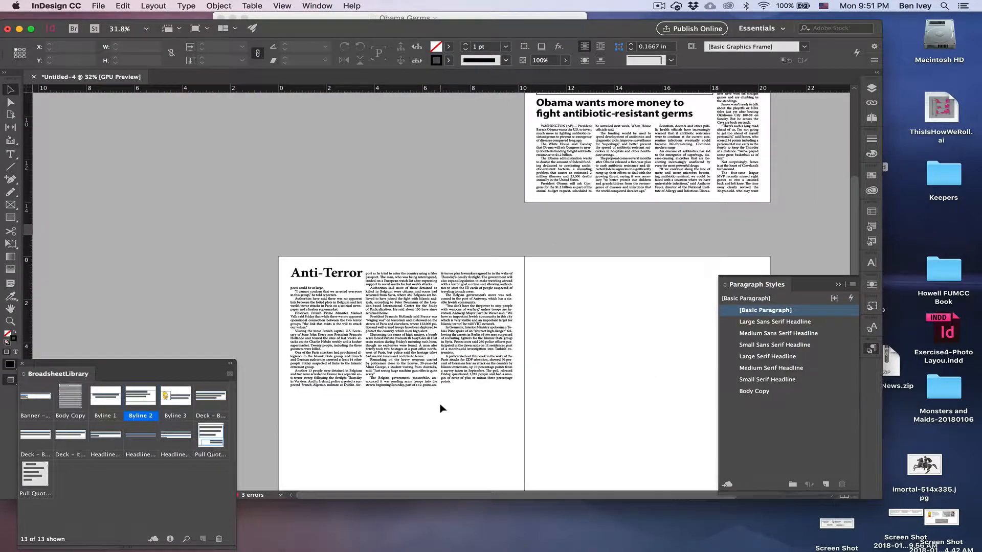
{"action": "scroll", "coordinate": [439, 407], "scroll_direction": "up", "scroll_amount": 1}
{"action": "scroll", "coordinate": [440, 406], "scroll_direction": "down", "scroll_amount": 5}
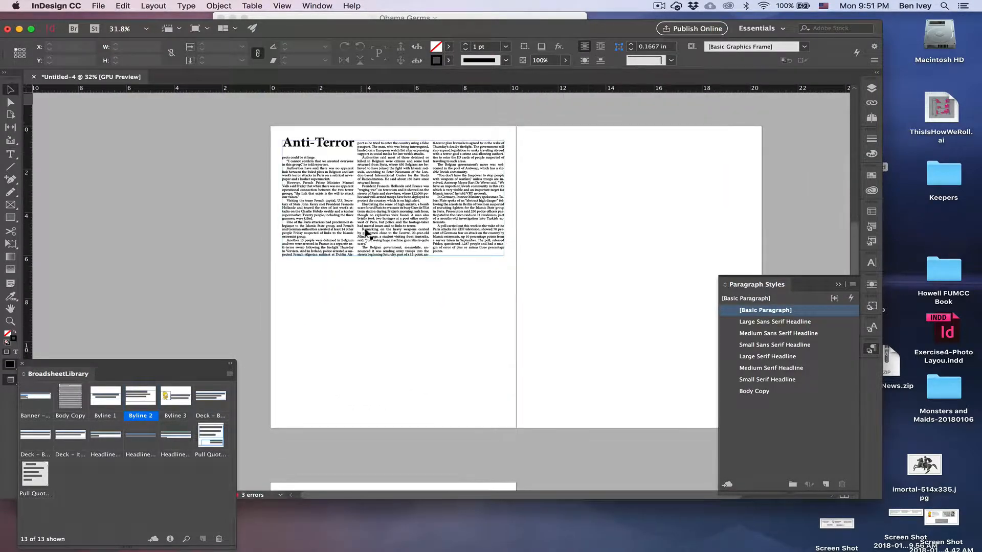
{"action": "scroll", "coordinate": [390, 314], "scroll_direction": "up", "scroll_amount": 10}
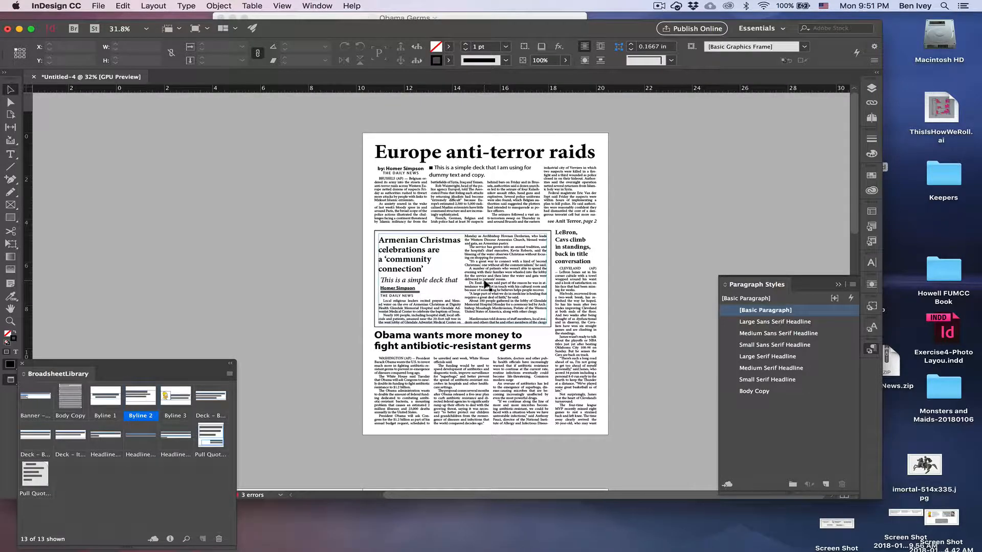
{"action": "scroll", "coordinate": [515, 300], "scroll_direction": "up", "scroll_amount": 3}
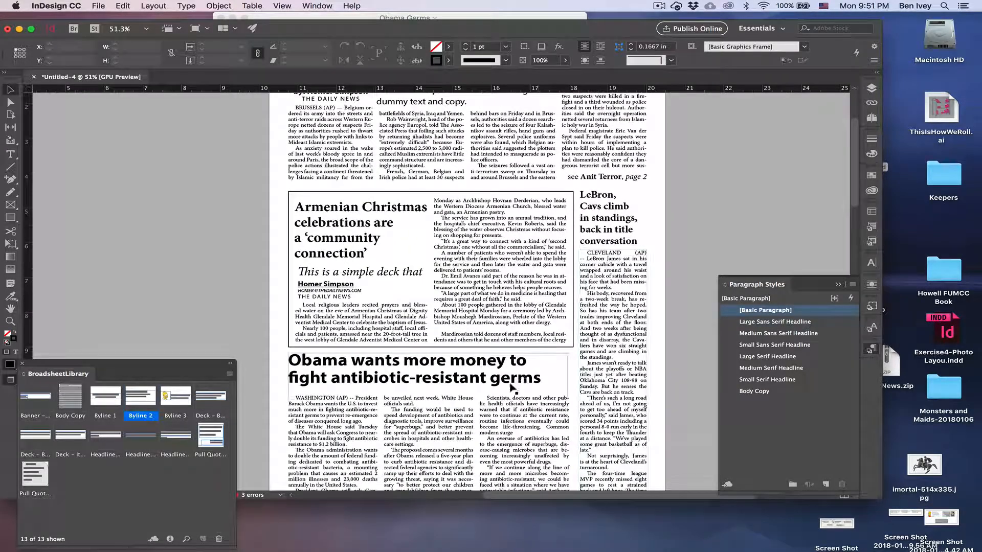
{"action": "scroll", "coordinate": [512, 388], "scroll_direction": "down", "scroll_amount": 2}
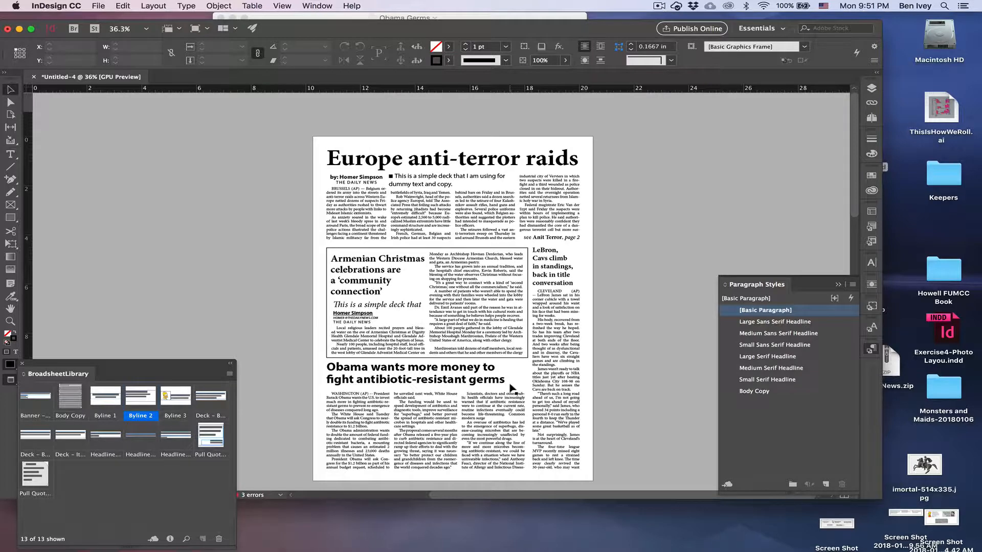
{"action": "scroll", "coordinate": [511, 388], "scroll_direction": "down", "scroll_amount": 1}
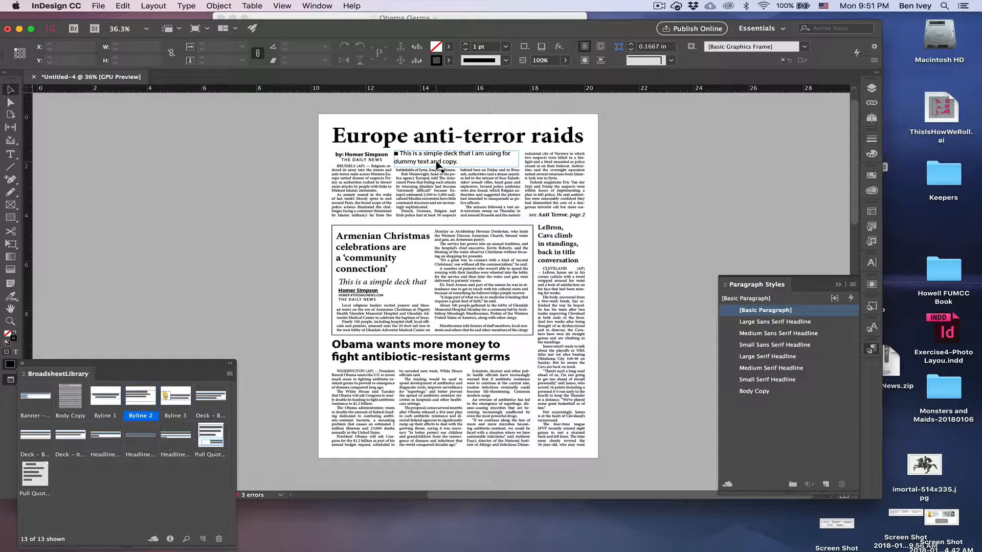
{"action": "scroll", "coordinate": [432, 252], "scroll_direction": "down", "scroll_amount": 8}
{"action": "scroll", "coordinate": [432, 252], "scroll_direction": "left", "scroll_amount": 6}
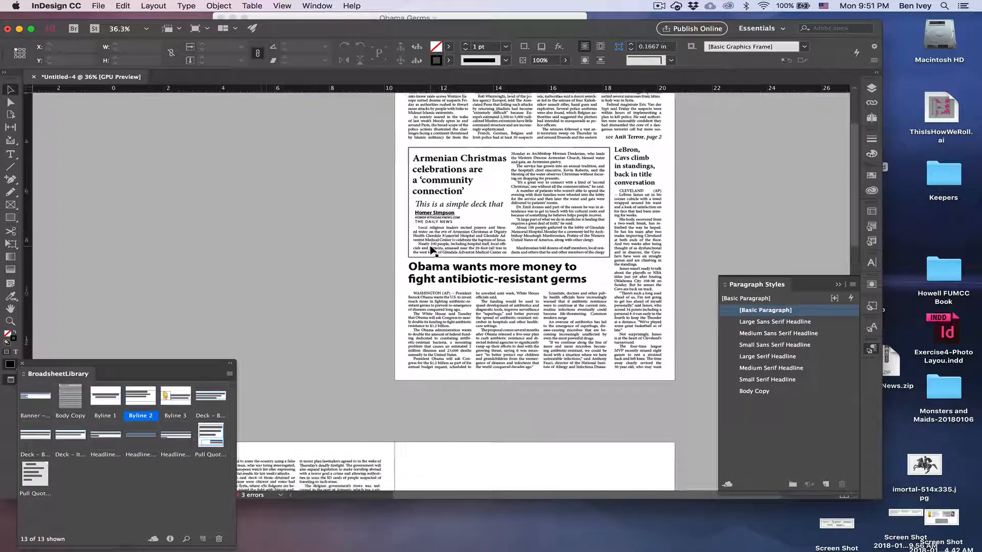
{"action": "scroll", "coordinate": [433, 252], "scroll_direction": "down", "scroll_amount": 5}
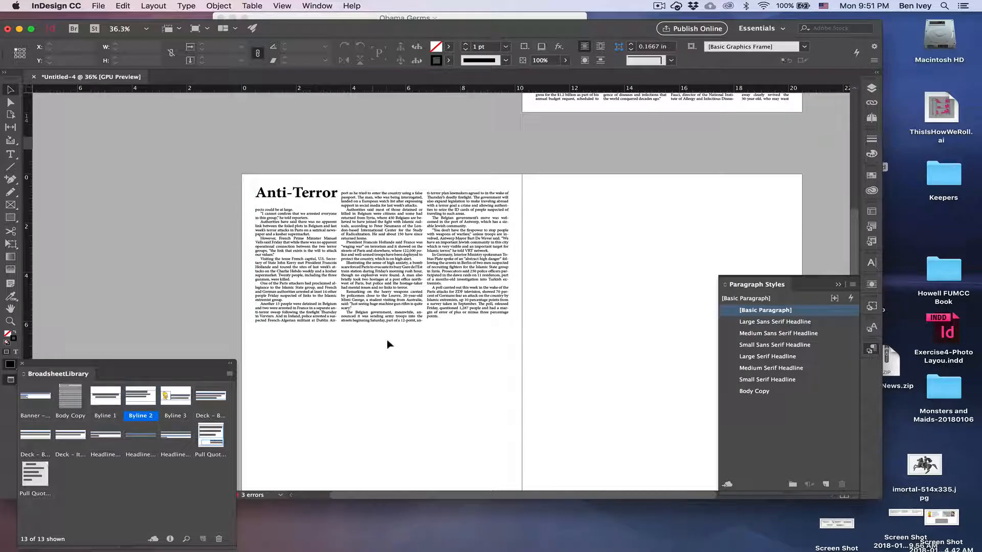
{"action": "scroll", "coordinate": [391, 351], "scroll_direction": "down", "scroll_amount": 2}
{"action": "scroll", "coordinate": [390, 351], "scroll_direction": "down", "scroll_amount": 1}
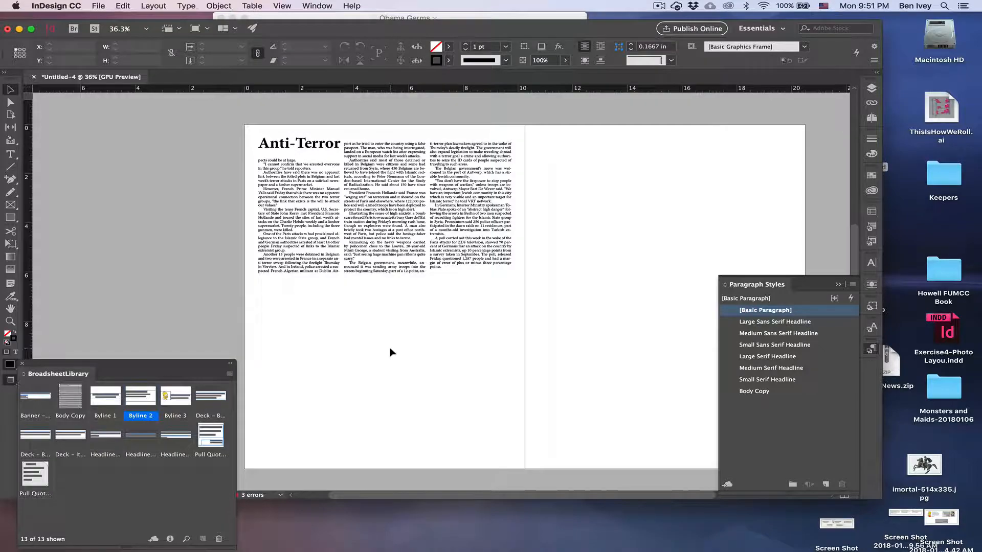
Select all the text of the continued story on page 2 to check its formatting, leaving its frame selected
{"action": "key", "text": "t"}
{"action": "scroll", "coordinate": [397, 321], "scroll_direction": "up", "scroll_amount": 3}
{"action": "left_click", "coordinate": [478, 236]}
{"action": "key", "text": "super+a"}
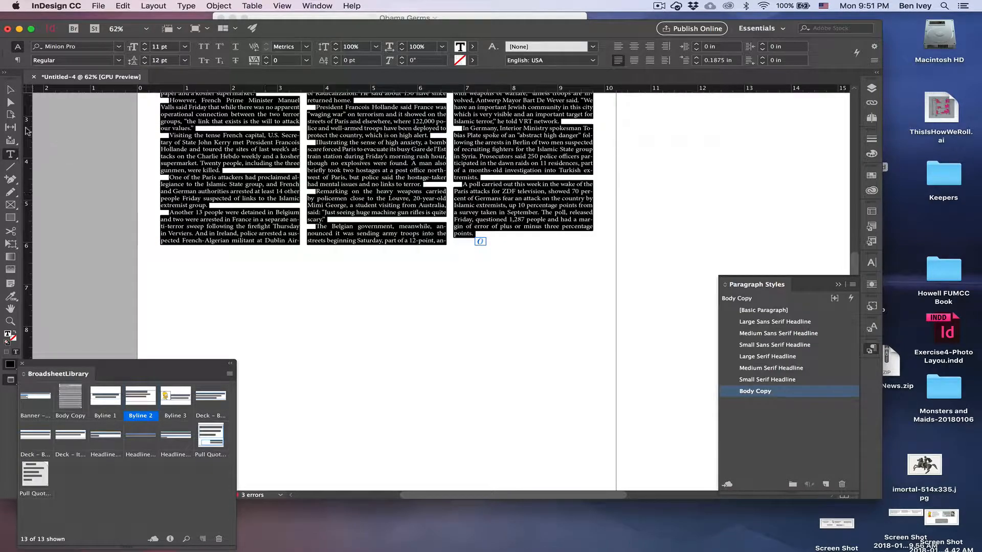
{"action": "key", "text": "Escape"}
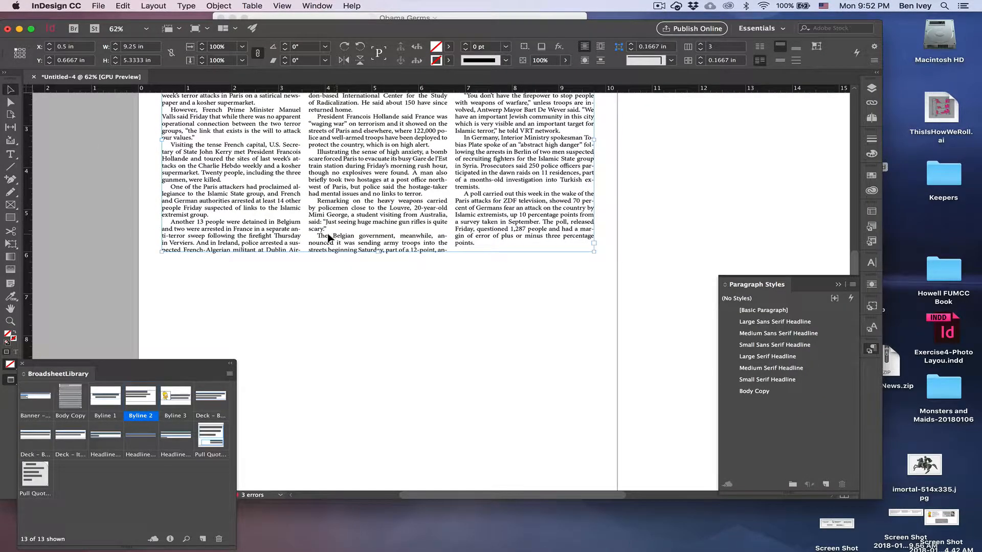
Compare the front page stories with the continued Anti-Terror story and look over the page 2–3 spread
{"action": "scroll", "coordinate": [328, 237], "scroll_direction": "up", "scroll_amount": 11}
{"action": "scroll", "coordinate": [328, 238], "scroll_direction": "right", "scroll_amount": 9}
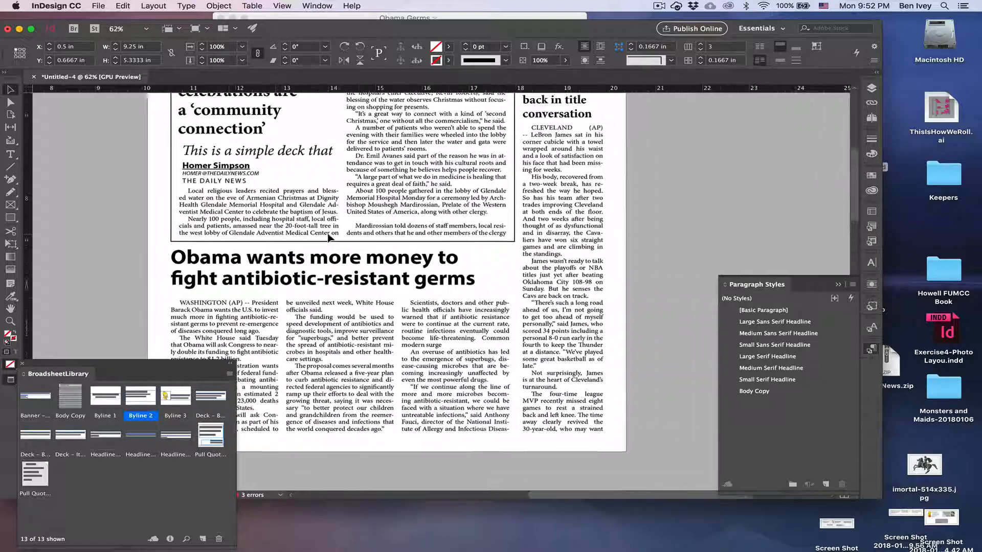
{"action": "scroll", "coordinate": [328, 237], "scroll_direction": "down", "scroll_amount": 10}
{"action": "scroll", "coordinate": [328, 237], "scroll_direction": "left", "scroll_amount": 9}
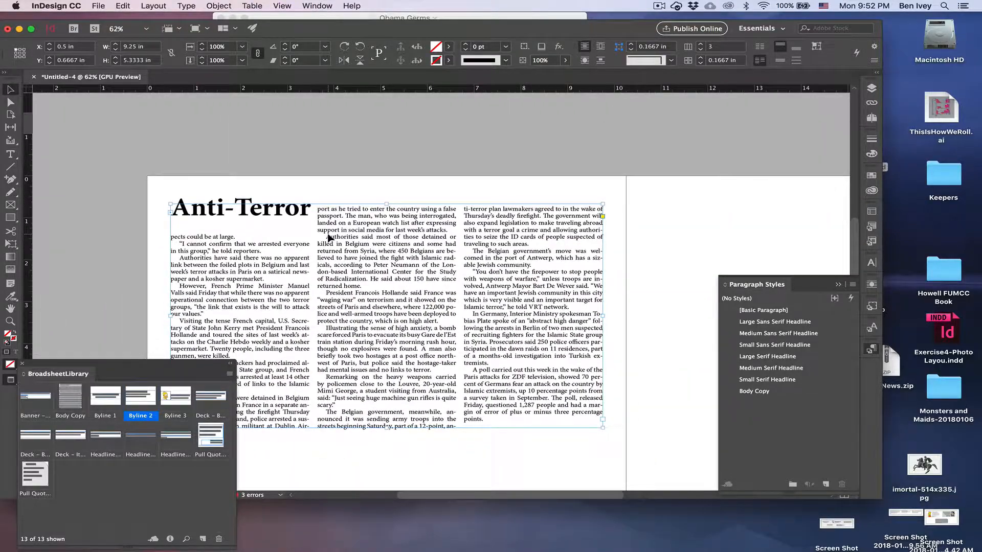
{"action": "scroll", "coordinate": [328, 238], "scroll_direction": "down", "scroll_amount": 2}
{"action": "scroll", "coordinate": [328, 238], "scroll_direction": "left", "scroll_amount": 2}
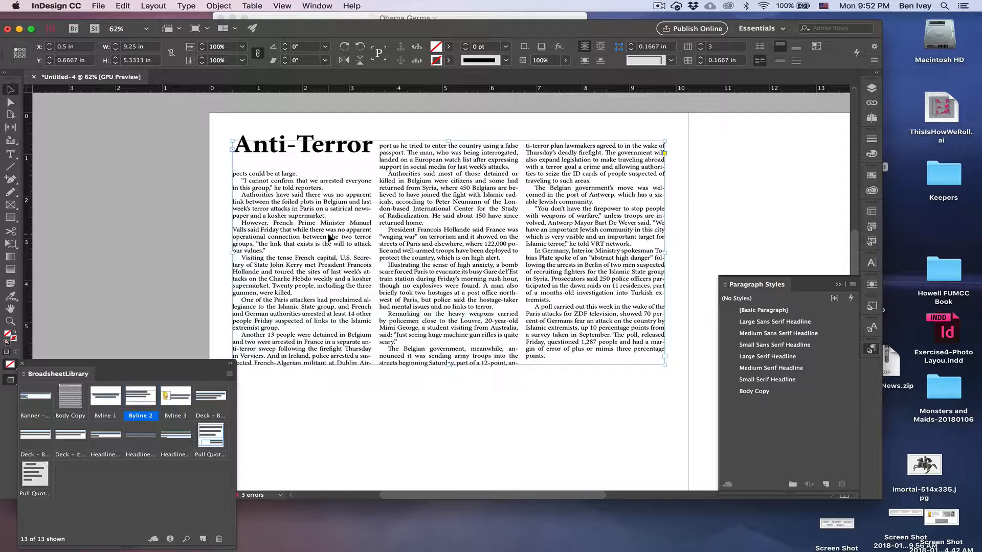
{"action": "scroll", "coordinate": [358, 213], "scroll_direction": "right", "scroll_amount": 10}
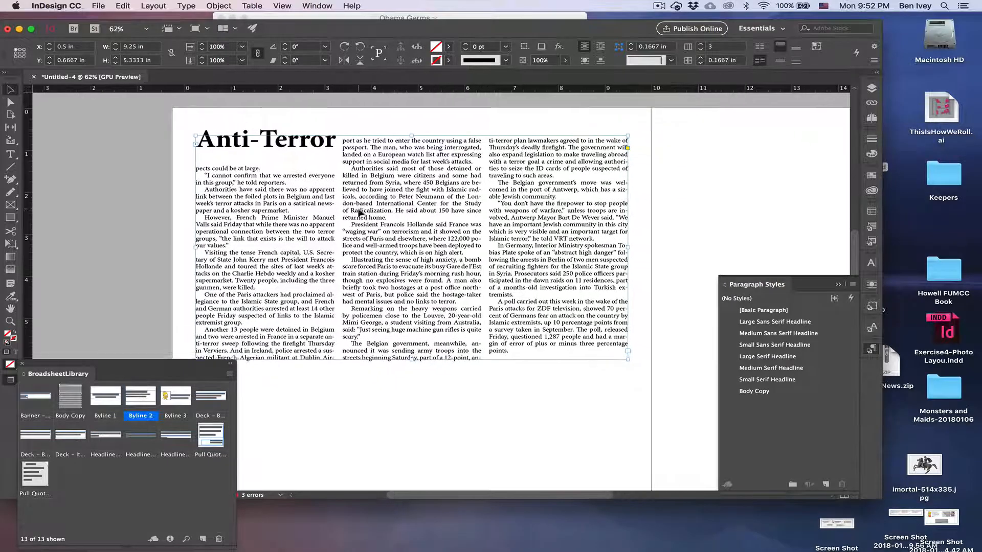
{"action": "scroll", "coordinate": [358, 213], "scroll_direction": "down", "scroll_amount": 5}
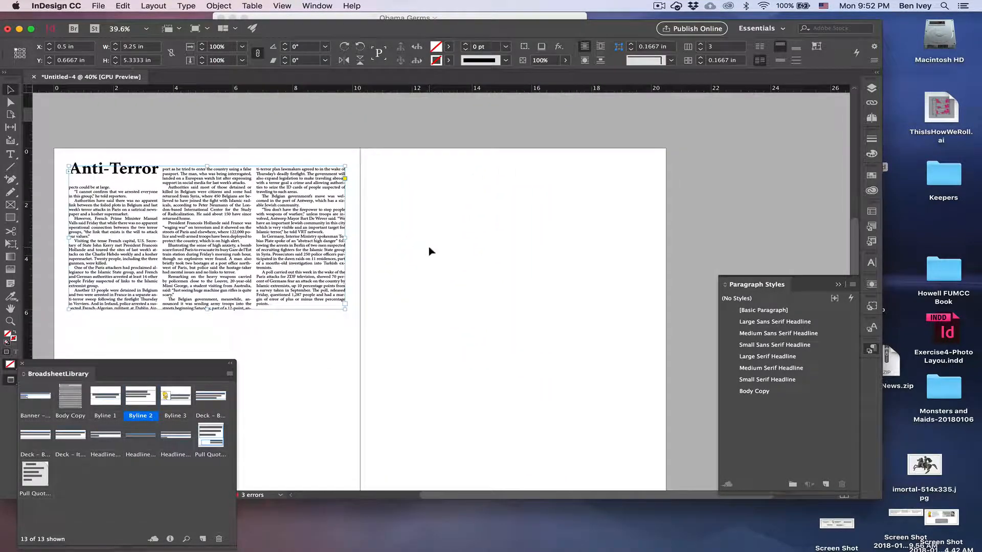
Show the guides again and inspect the empty column grids on the remaining pages
{"action": "key", "text": "w"}
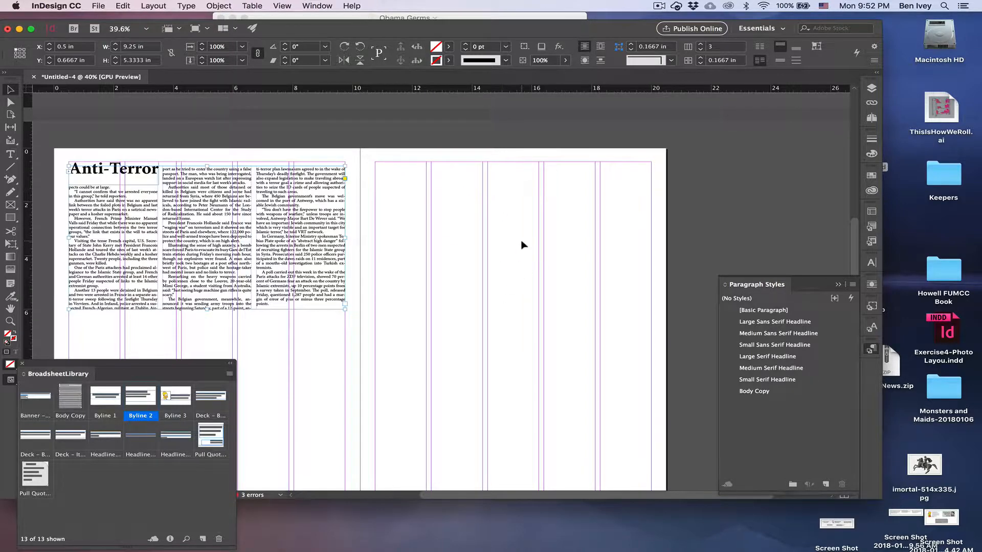
{"action": "scroll", "coordinate": [521, 246], "scroll_direction": "down", "scroll_amount": 10}
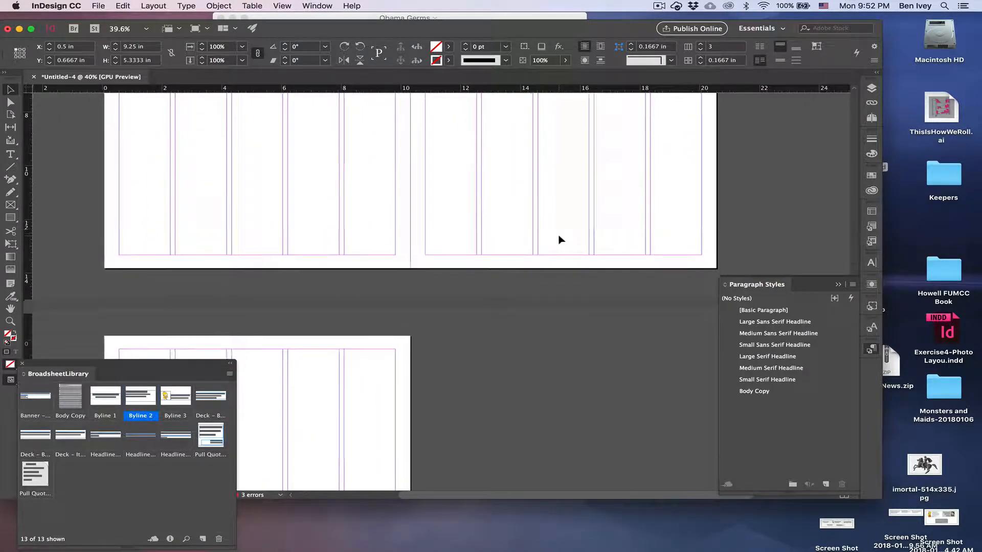
{"action": "scroll", "coordinate": [560, 240], "scroll_direction": "down", "scroll_amount": 6}
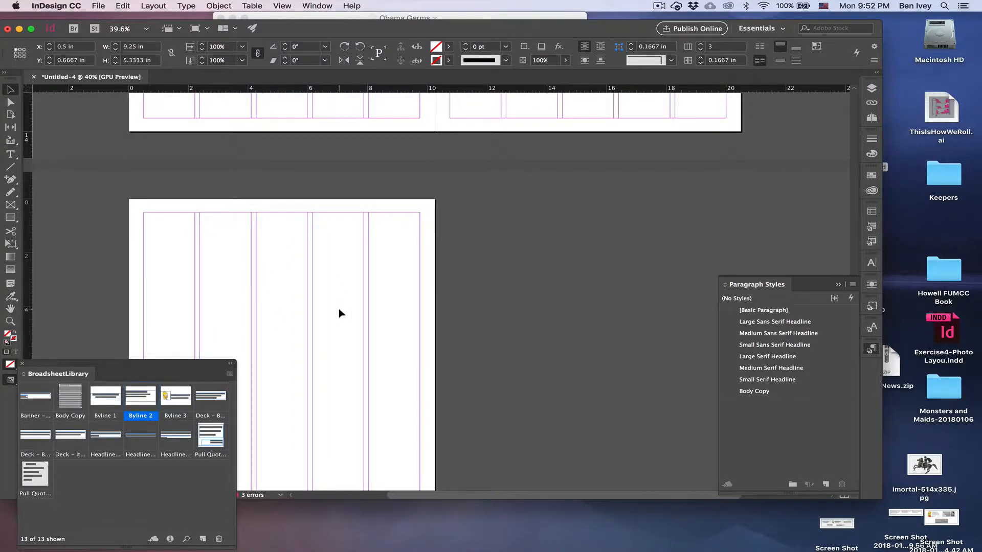